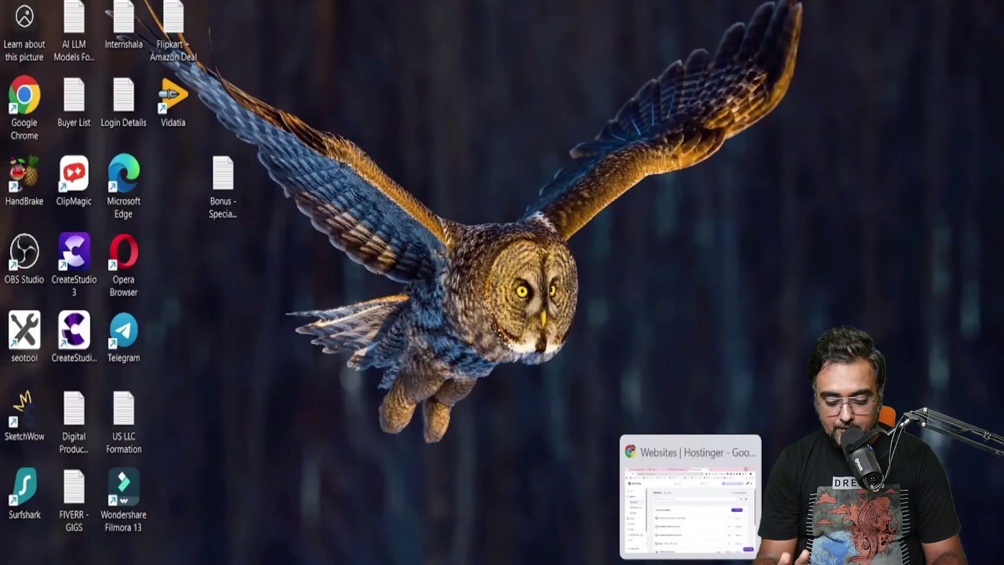
From hPanel Home, open the nkracademy.com dashboard via Manage on the Business Web Hosting card.
{"action": "left_click", "coordinate": [690, 496]}
{"action": "left_click", "coordinate": [67, 99]}
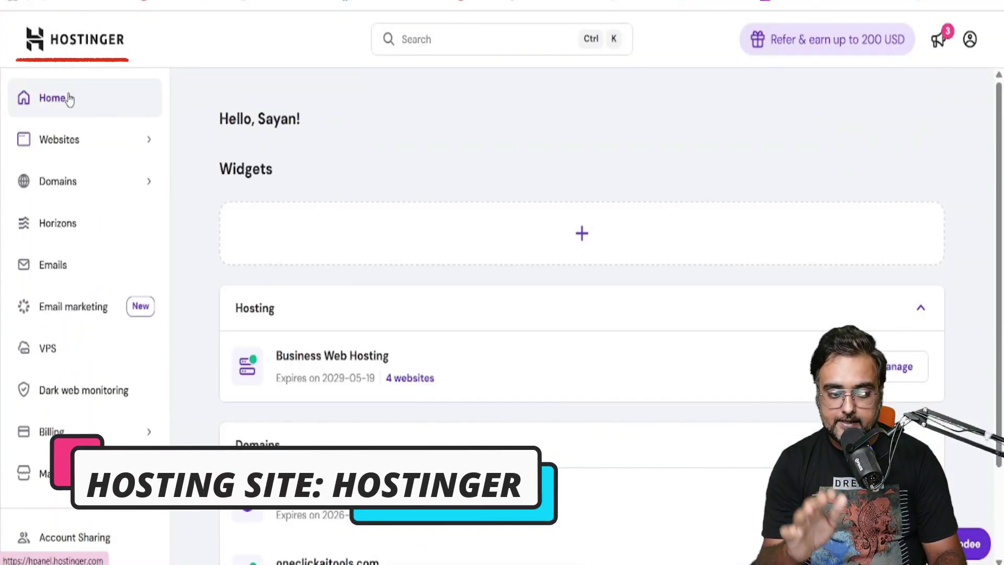
{"action": "scroll", "coordinate": [580, 314], "scroll_direction": "down", "scroll_amount": 2}
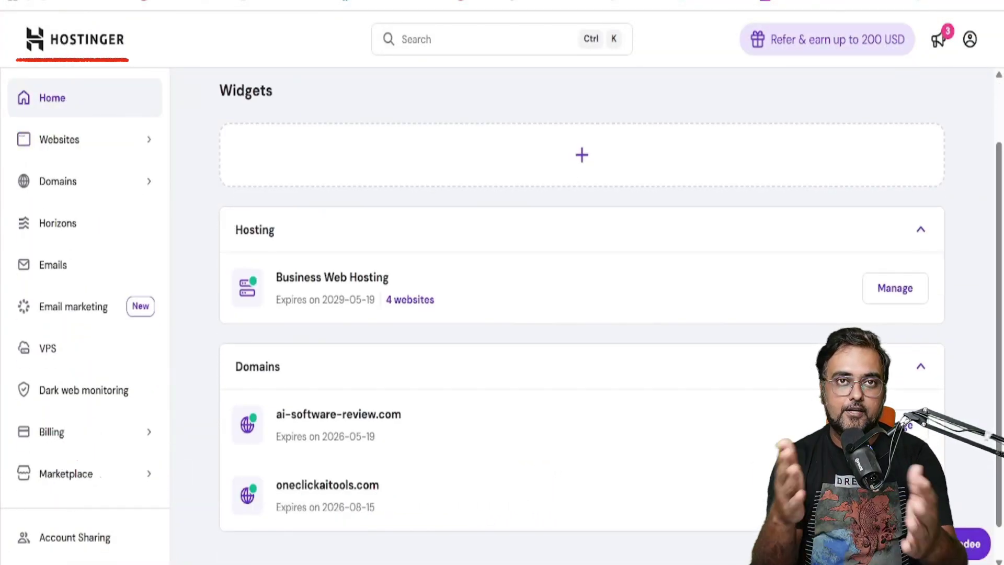
{"action": "left_click_drag", "start_coordinate": [172, 296], "coordinate": [212, 296]}
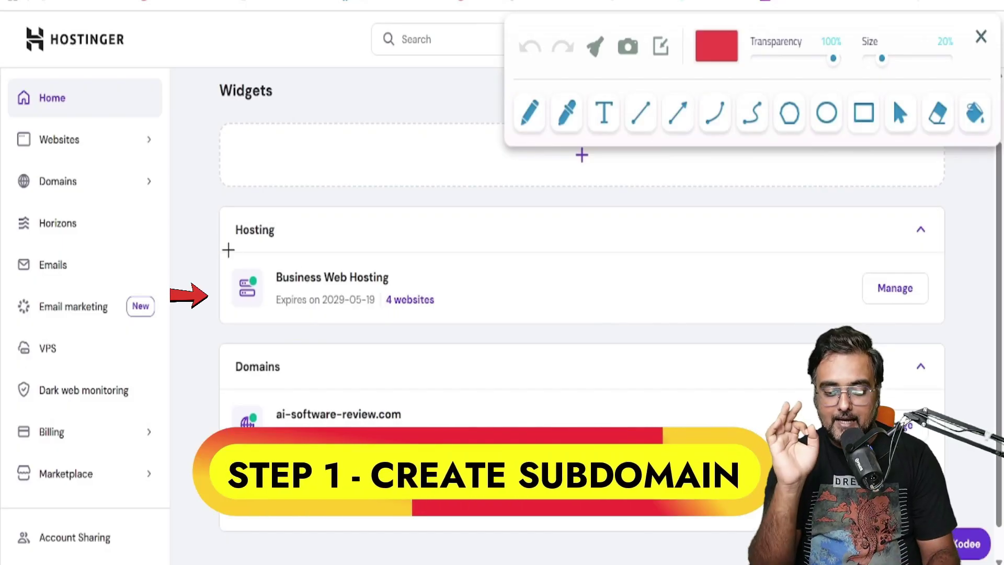
{"action": "mouse_move", "coordinate": [211, 247]}
{"action": "left_mouse_down"}
{"action": "mouse_move", "coordinate": [940, 343]}
{"action": "mouse_move", "coordinate": [965, 338]}
{"action": "left_mouse_up"}
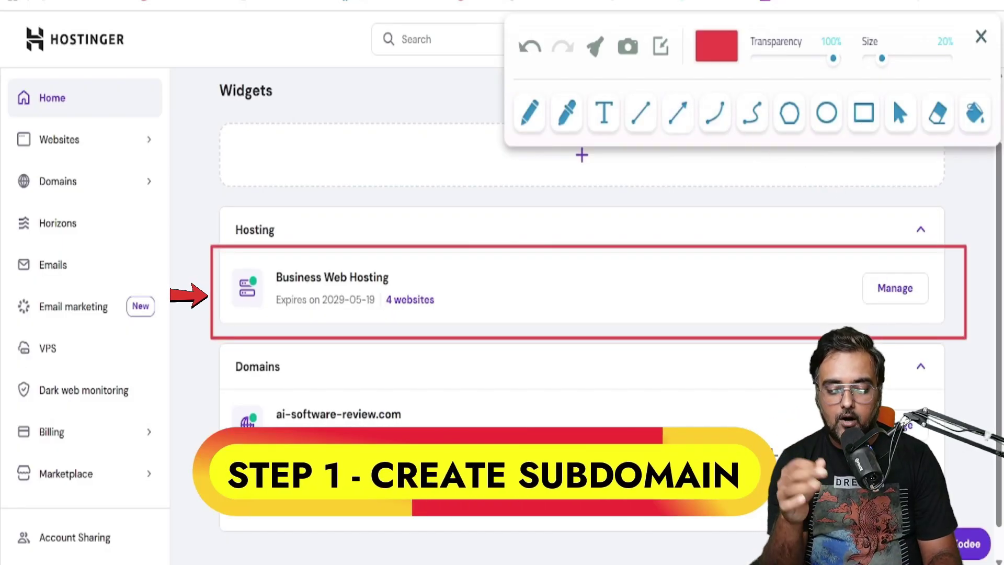
{"action": "left_click", "coordinate": [596, 47]}
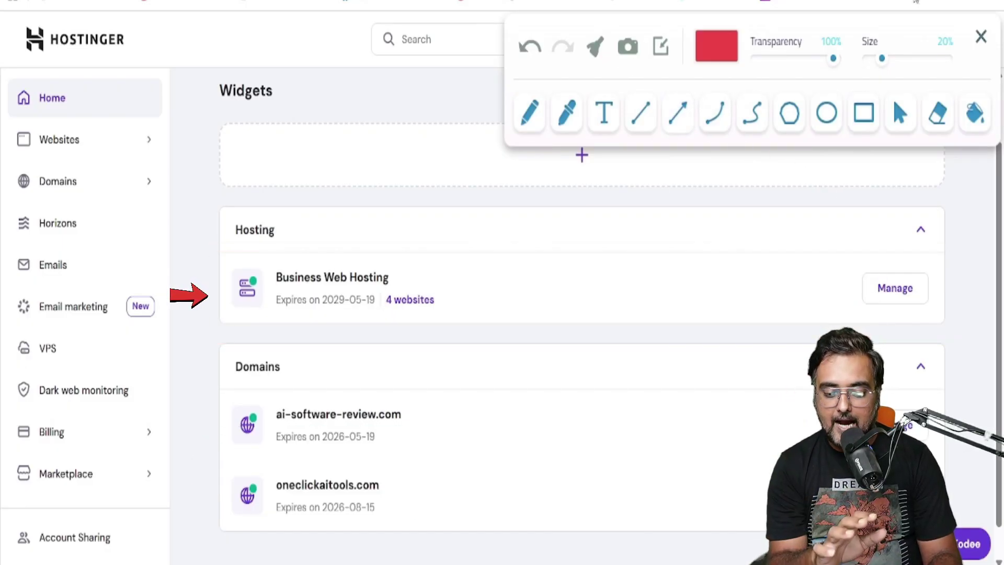
{"action": "left_click", "coordinate": [982, 37]}
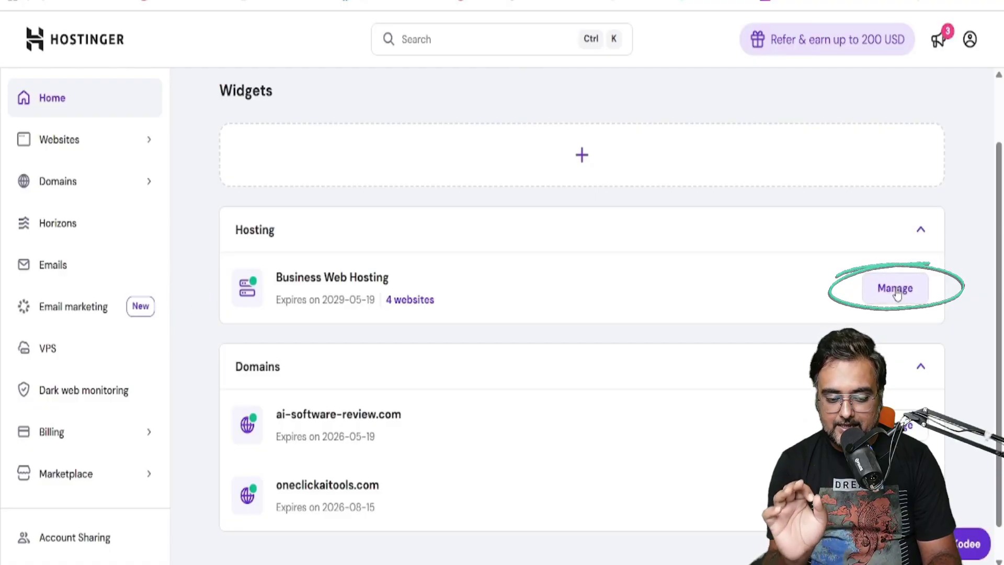
{"action": "left_click", "coordinate": [895, 289]}
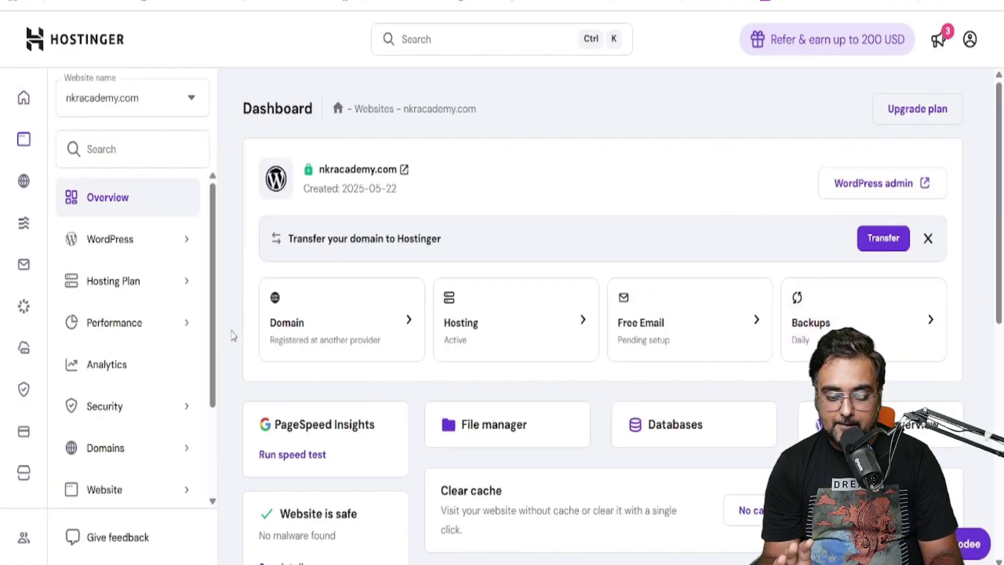
Create subdomain 'gptstore' with custom folder 'gptstore' under public_html.
{"action": "scroll", "coordinate": [213, 306], "scroll_direction": "down", "scroll_amount": 3}
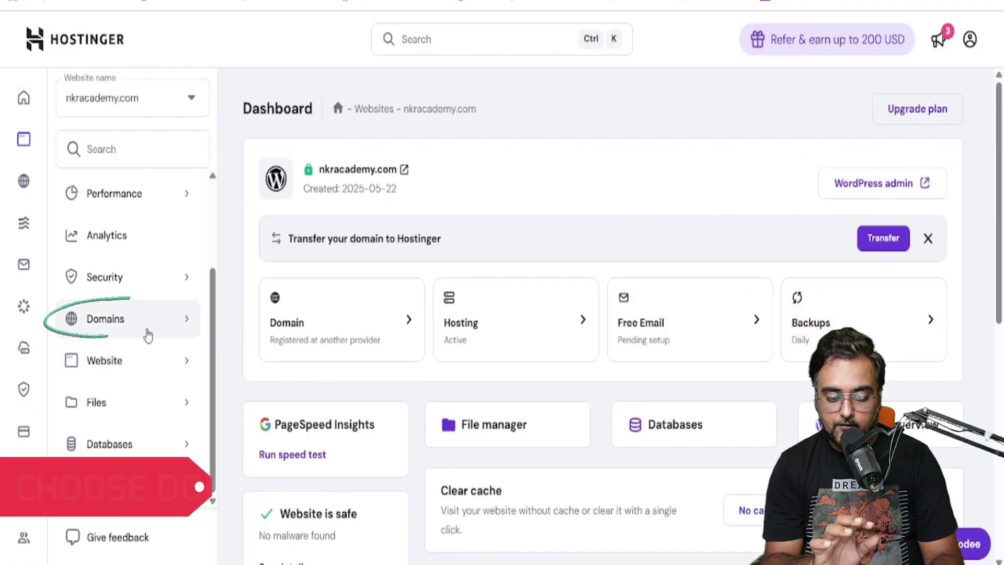
{"action": "key", "text": "ctrl+shift+a"}
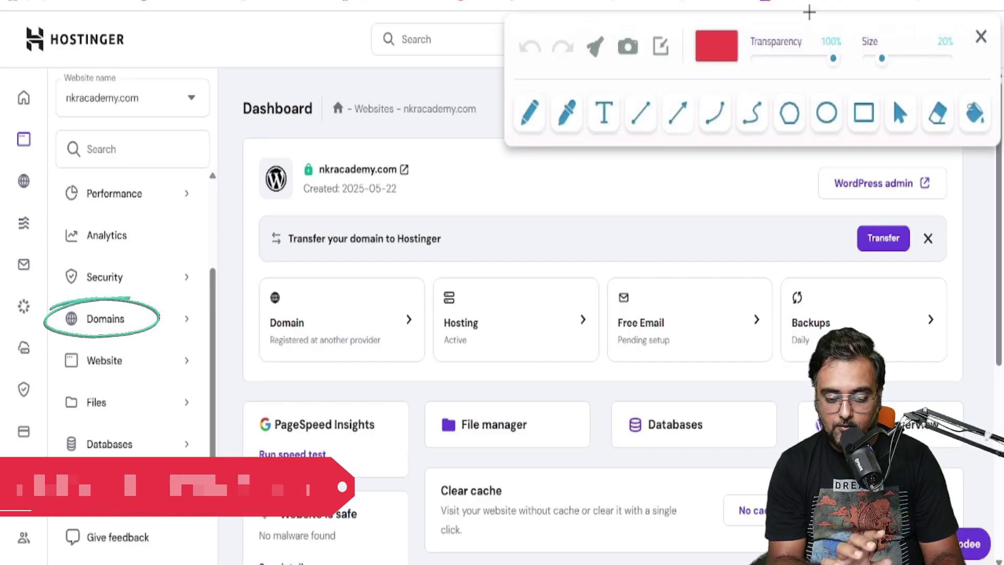
{"action": "left_click_drag", "start_coordinate": [40, 298], "coordinate": [206, 340]}
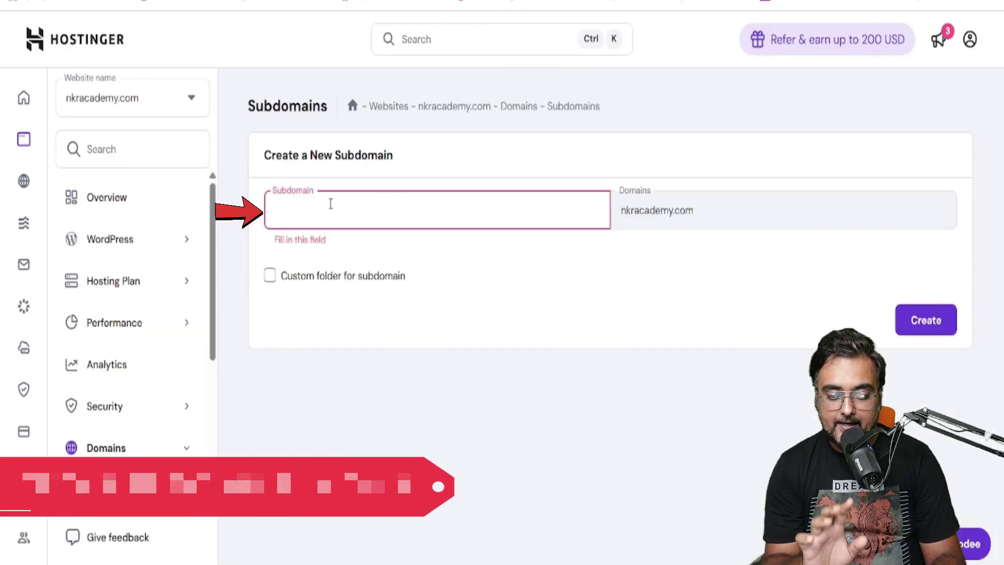
{"action": "type", "text": "gptstore"}
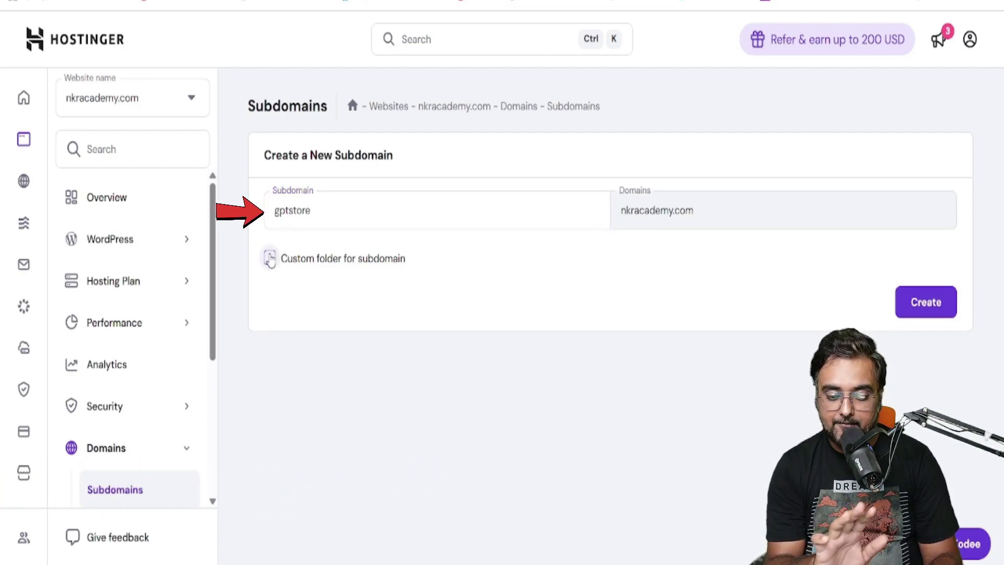
{"action": "left_click", "coordinate": [276, 258]}
{"action": "left_click", "coordinate": [511, 297]}
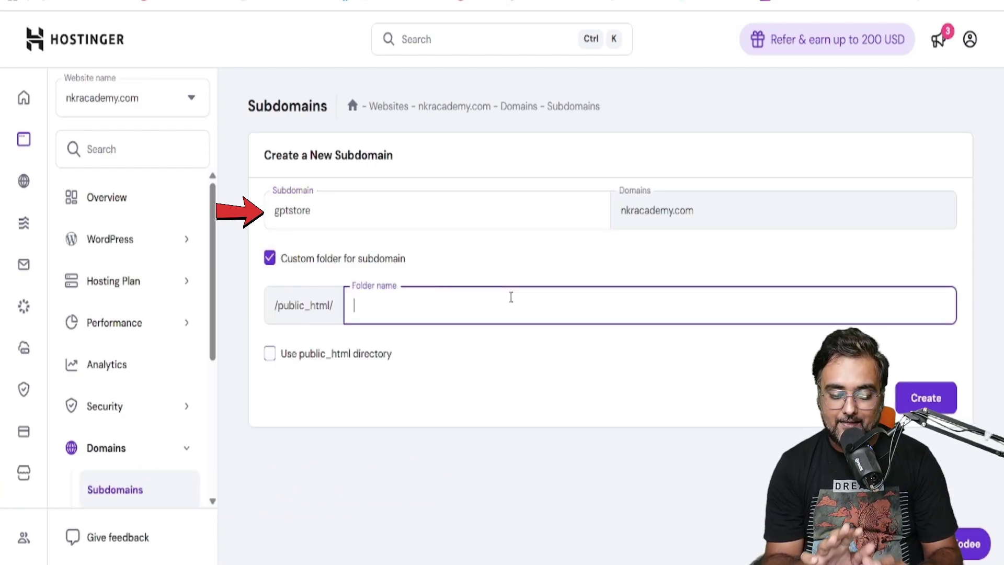
{"action": "type", "text": "gptstore"}
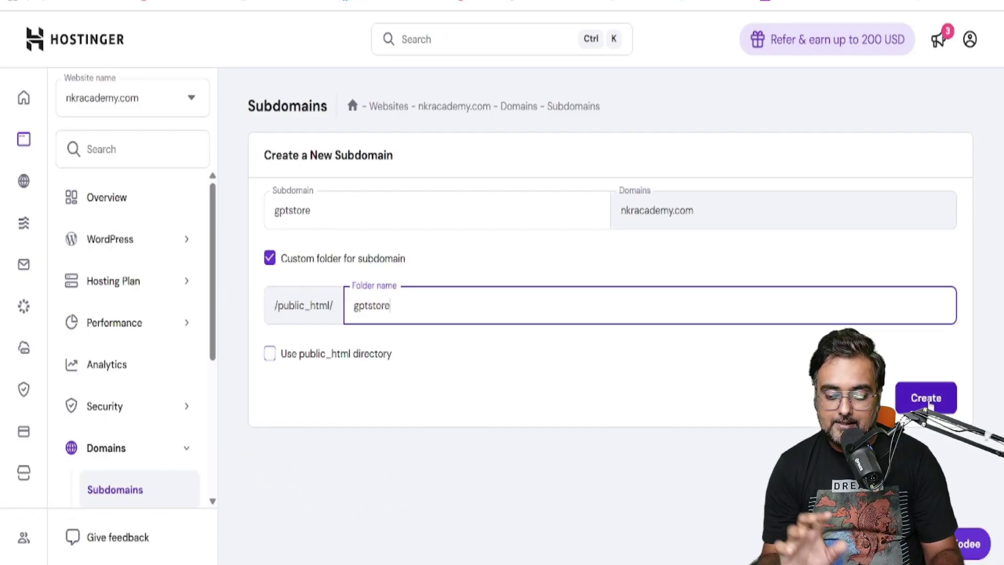
{"action": "left_click", "coordinate": [926, 398]}
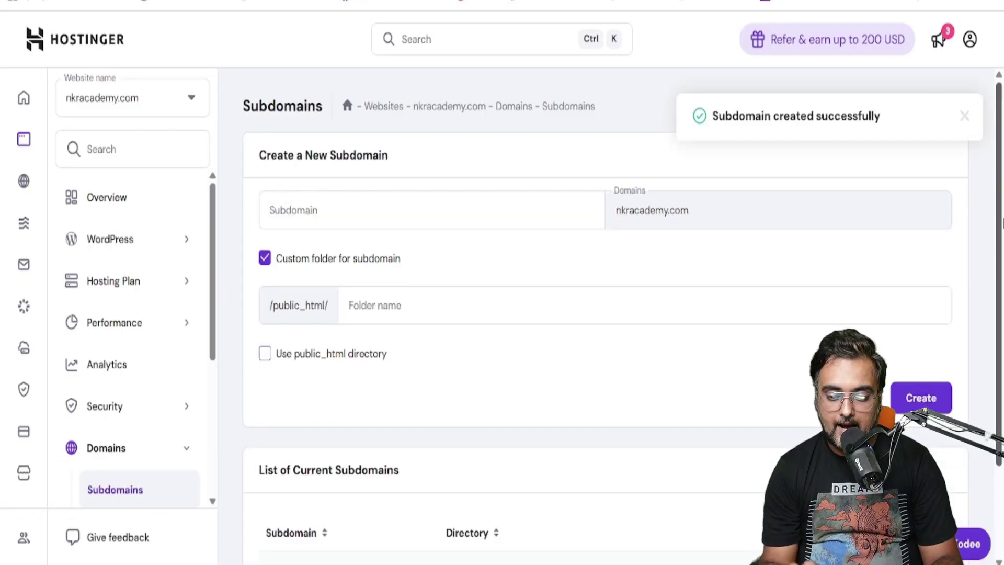
{"action": "scroll", "coordinate": [926, 398], "scroll_direction": "down", "scroll_amount": 3}
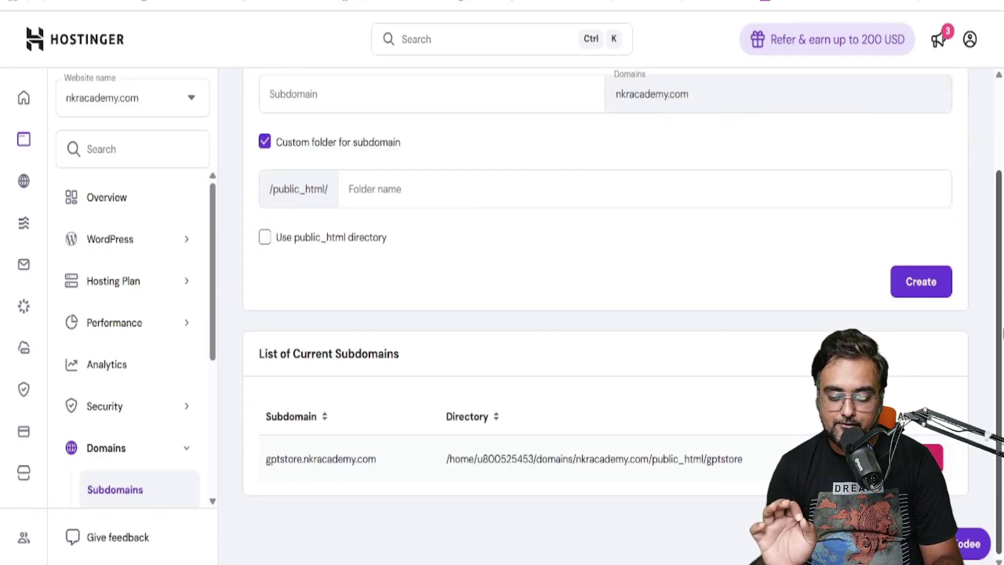
{"action": "scroll", "coordinate": [605, 314], "scroll_direction": "up", "scroll_amount": 2}
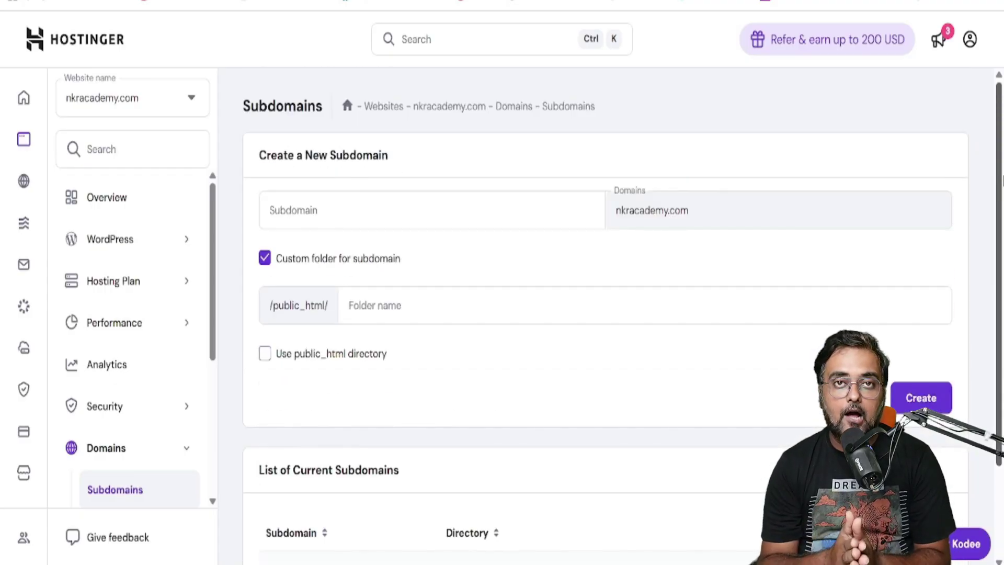
{"action": "scroll", "coordinate": [604, 313], "scroll_direction": "down", "scroll_amount": 2}
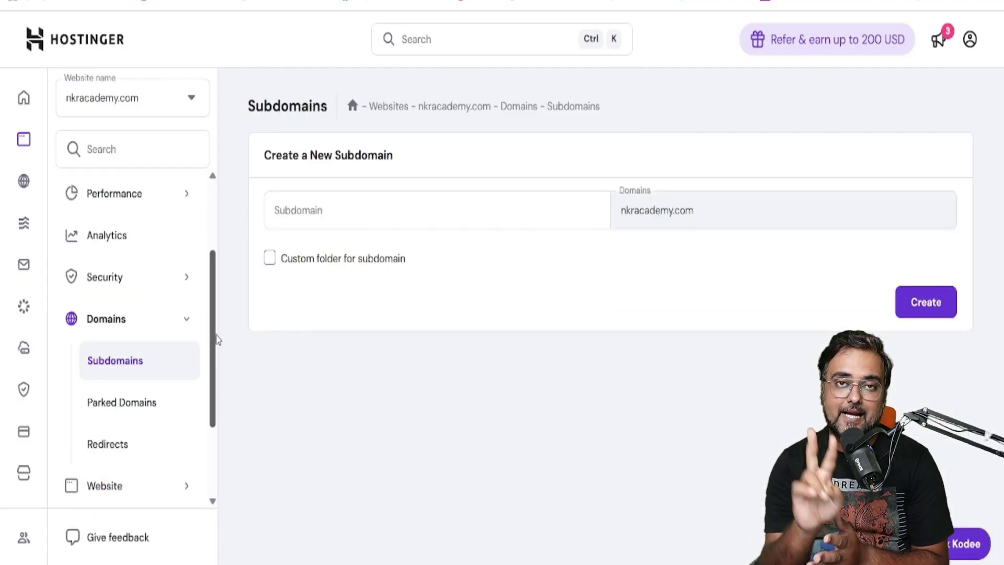
{"action": "scroll", "coordinate": [133, 366], "scroll_direction": "down", "scroll_amount": 3}
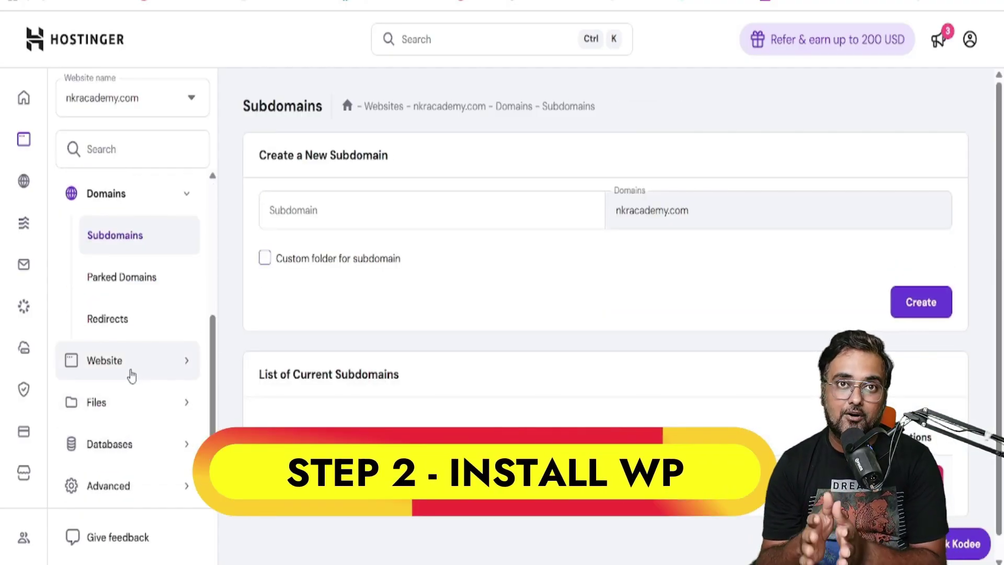
Open the Website Auto Installer and select WordPress for a new installation.
{"action": "left_click", "coordinate": [131, 375]}
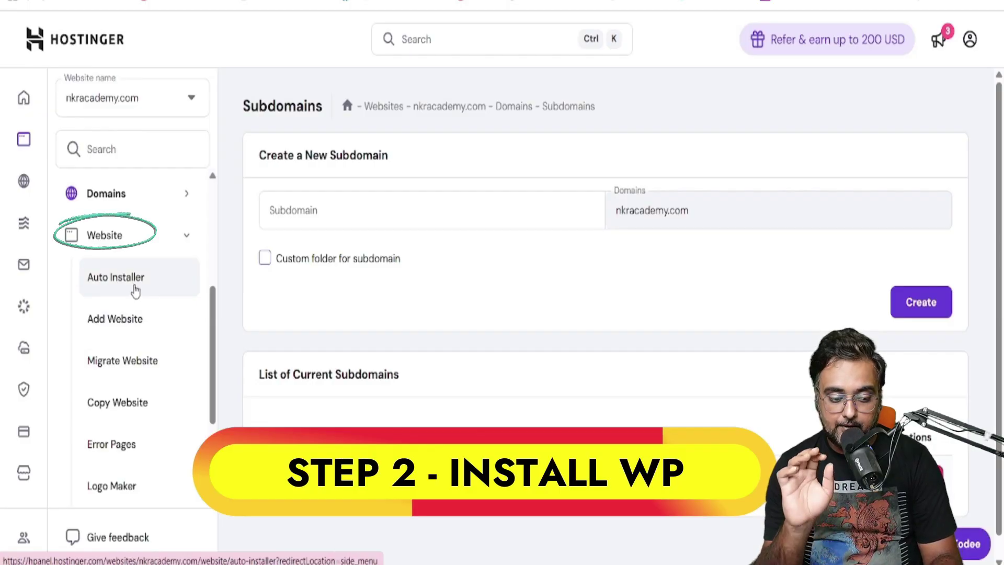
{"action": "left_click", "coordinate": [135, 290]}
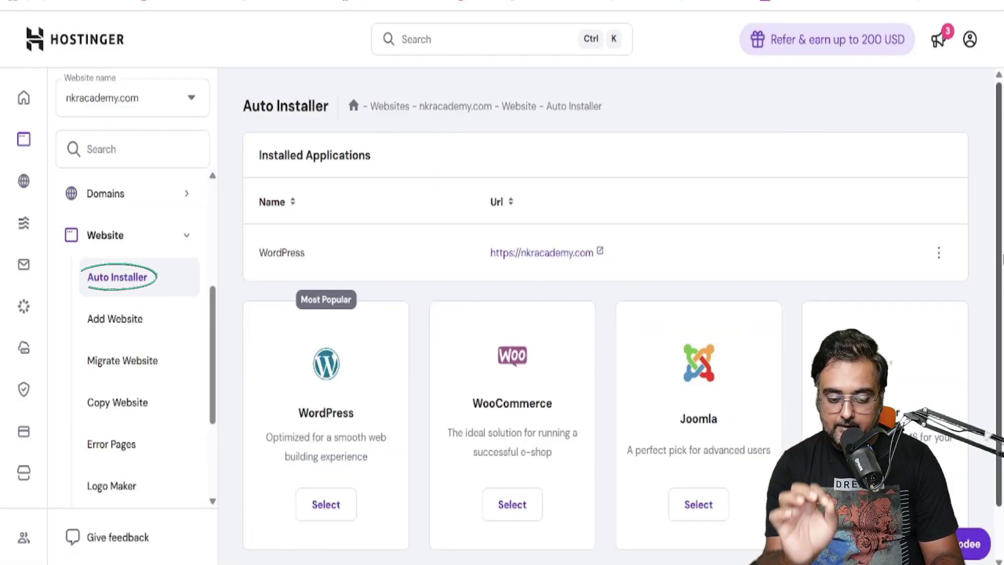
{"action": "scroll", "coordinate": [606, 288], "scroll_direction": "down", "scroll_amount": 1}
{"action": "scroll", "coordinate": [605, 288], "scroll_direction": "down", "scroll_amount": 1}
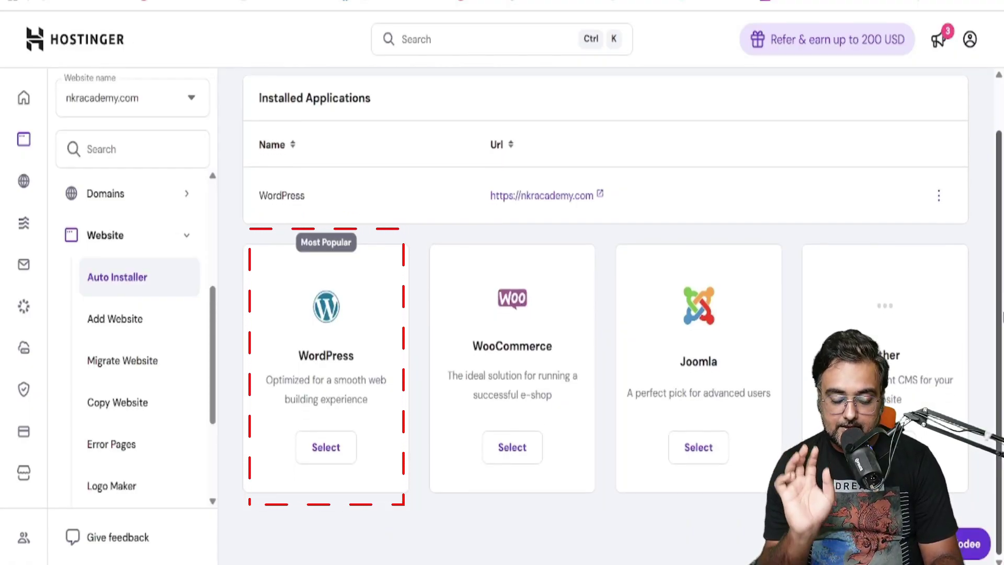
{"action": "left_click", "coordinate": [328, 456]}
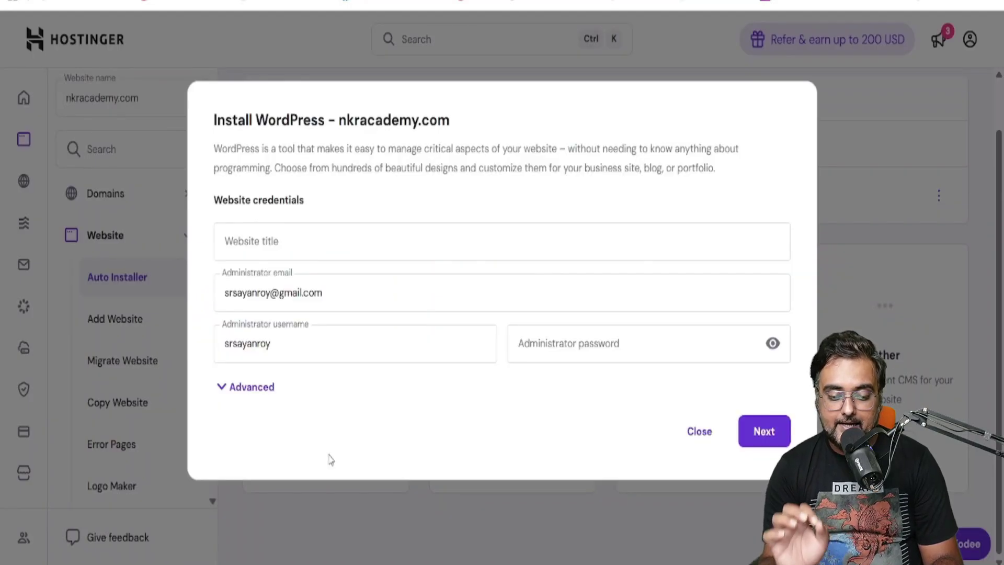
Enter 'GPT Store' as the website title and fill in the administrator password.
{"action": "left_click", "coordinate": [388, 245]}
{"action": "type", "text": "G"}
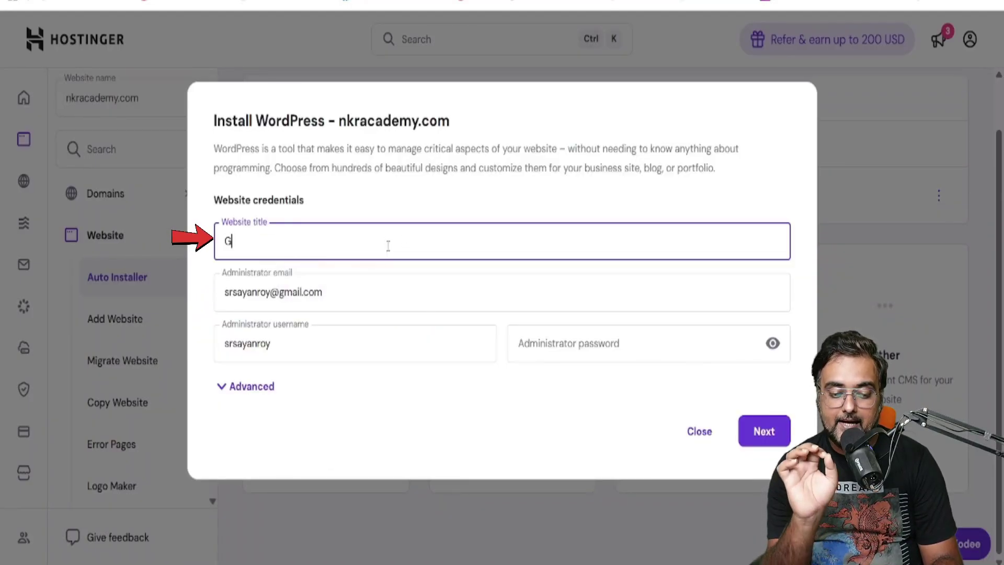
{"action": "type", "text": "PT Store"}
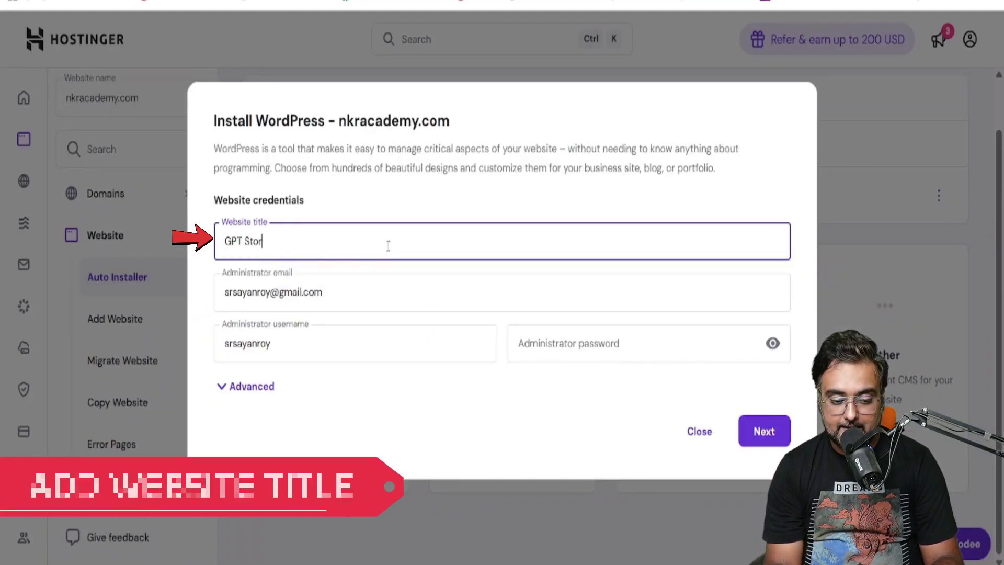
{"action": "left_click", "coordinate": [667, 349]}
{"action": "left_click", "coordinate": [642, 398]}
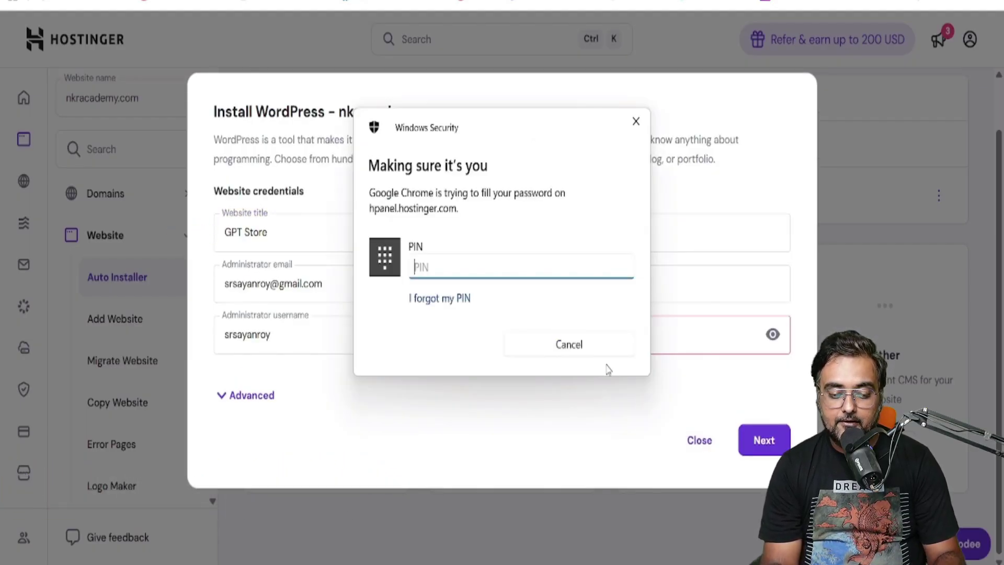
{"action": "left_click", "coordinate": [585, 342]}
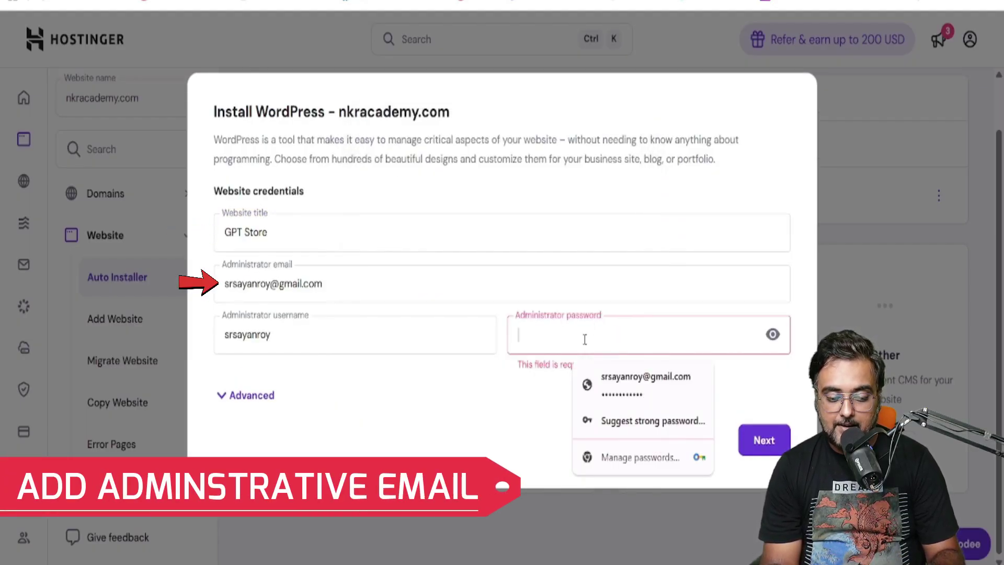
{"action": "type", "text": "•••••"}
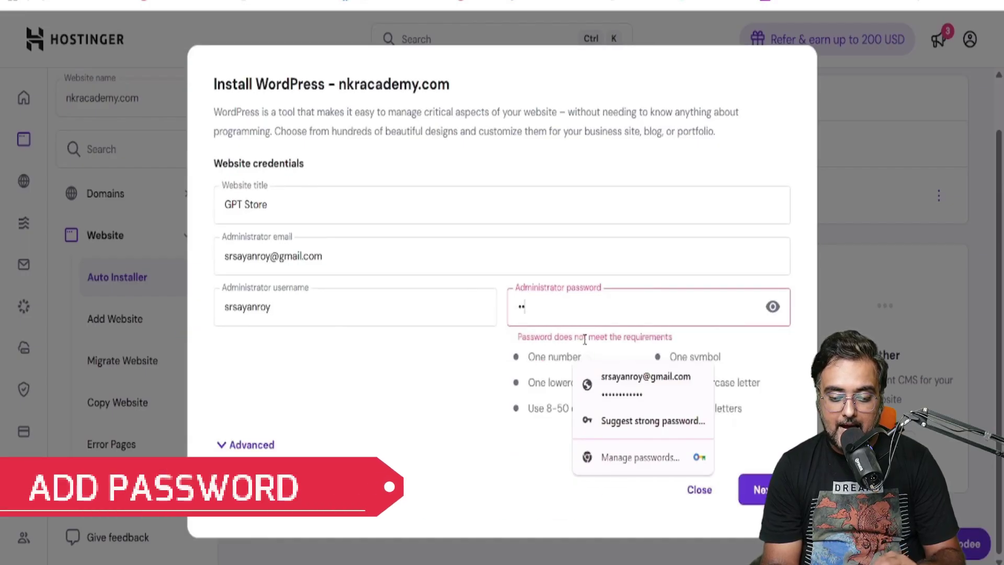
{"action": "type", "text": "•••"}
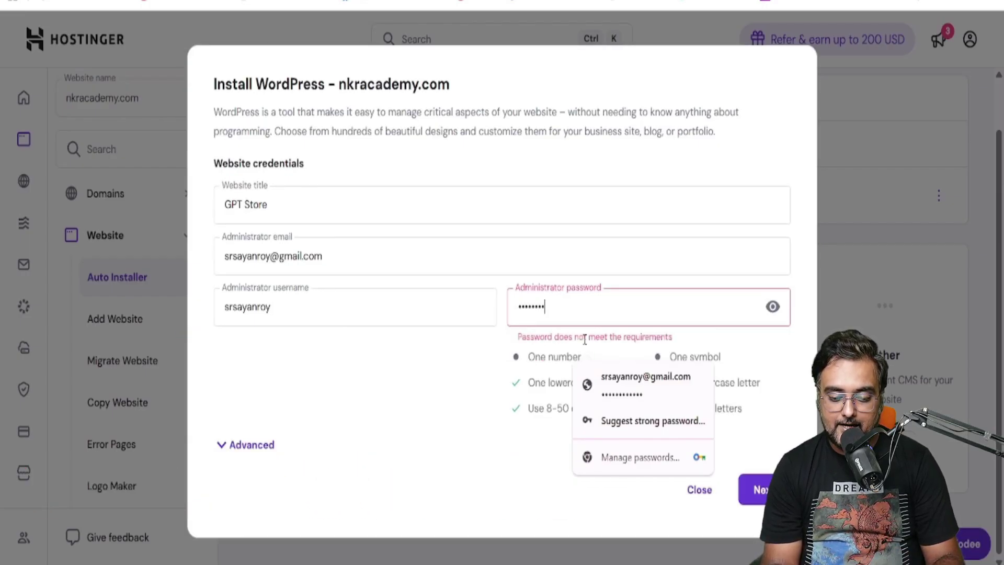
{"action": "left_click", "coordinate": [350, 314]}
Set the installation path to gptstore.nkracademy.com, save the admin password, and install WordPress.
{"action": "left_click", "coordinate": [253, 448]}
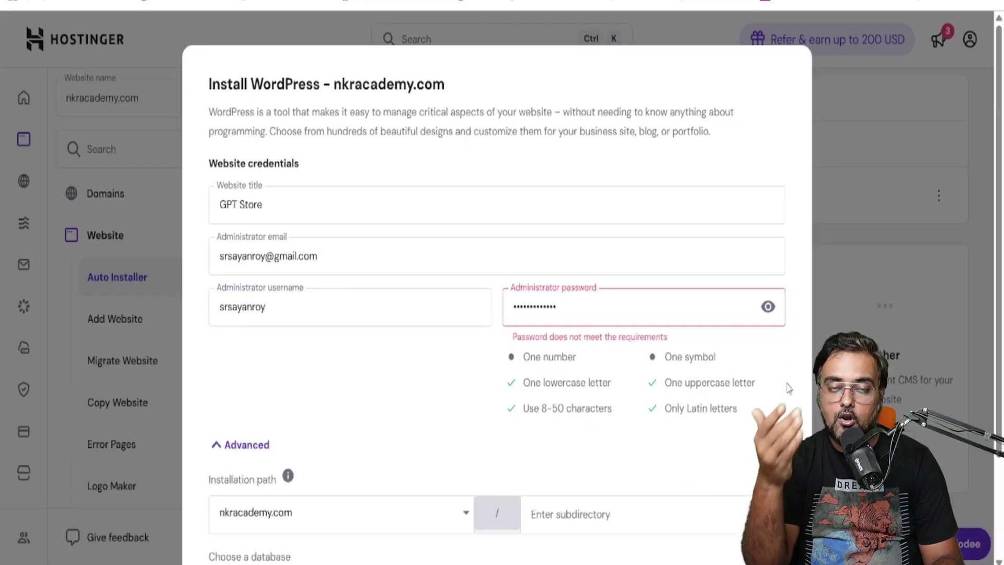
{"action": "scroll", "coordinate": [789, 388], "scroll_direction": "down", "scroll_amount": 2}
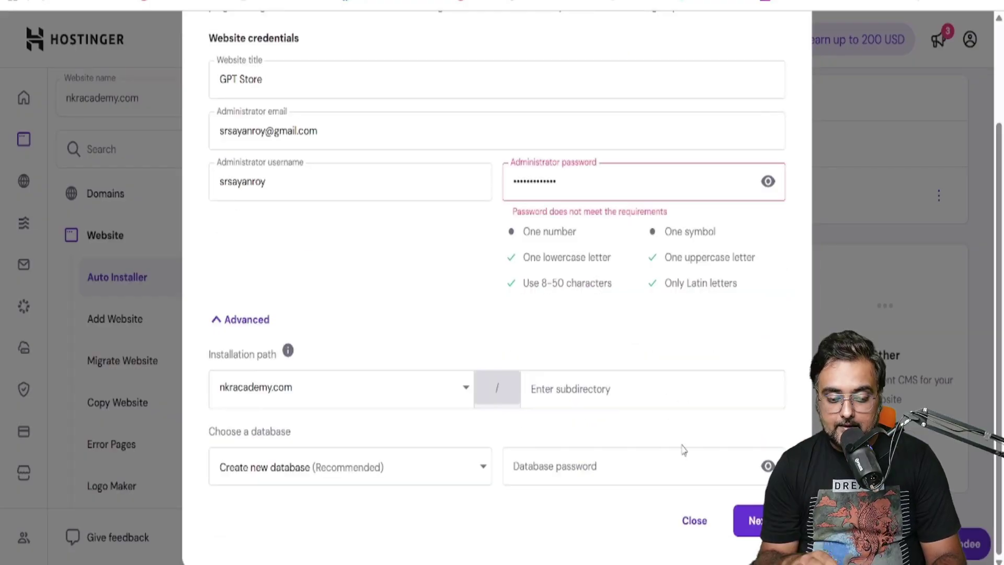
{"action": "left_click", "coordinate": [466, 397]}
{"action": "left_click", "coordinate": [327, 464]}
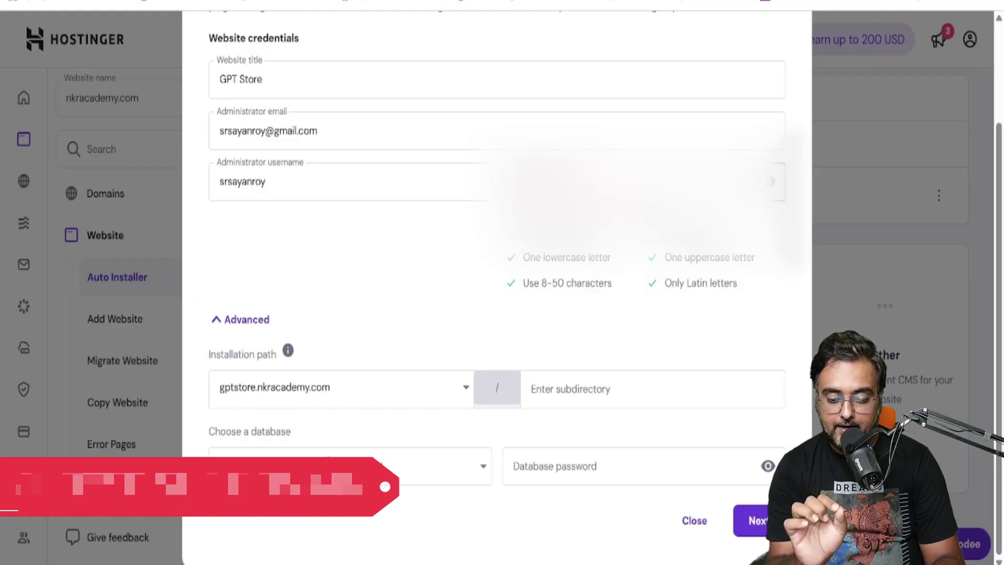
{"action": "left_click", "coordinate": [751, 520]}
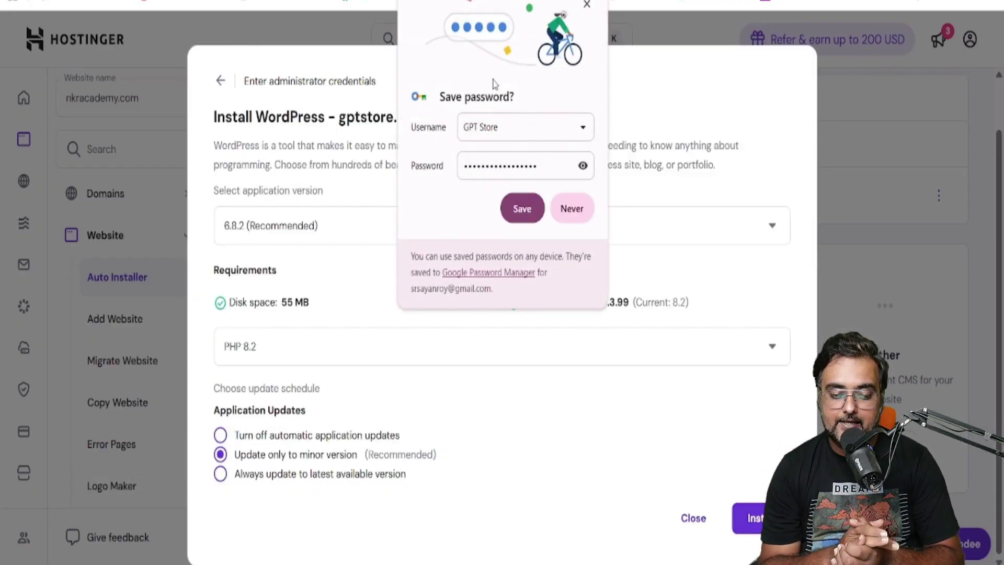
{"action": "left_click", "coordinate": [522, 209]}
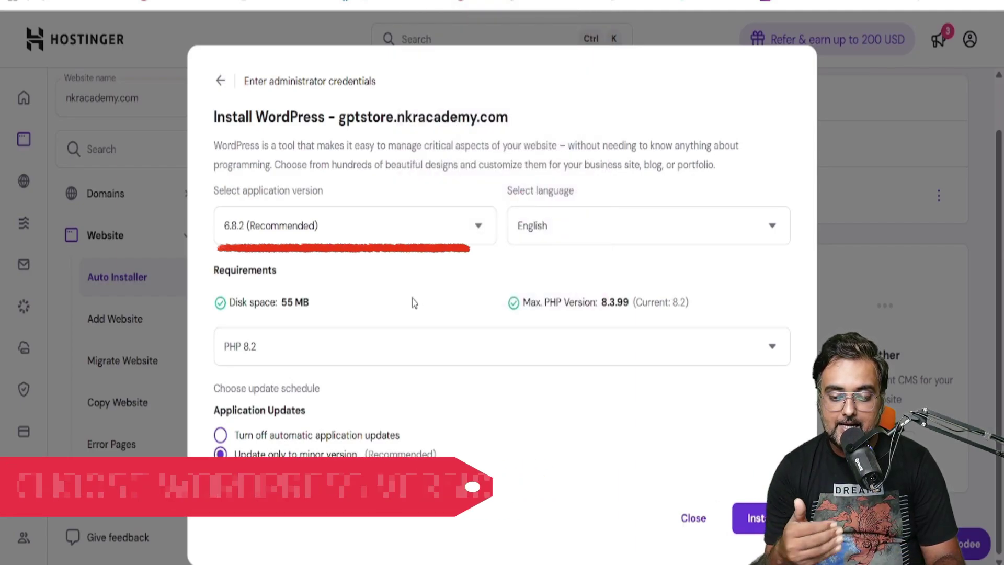
{"action": "left_click", "coordinate": [749, 518]}
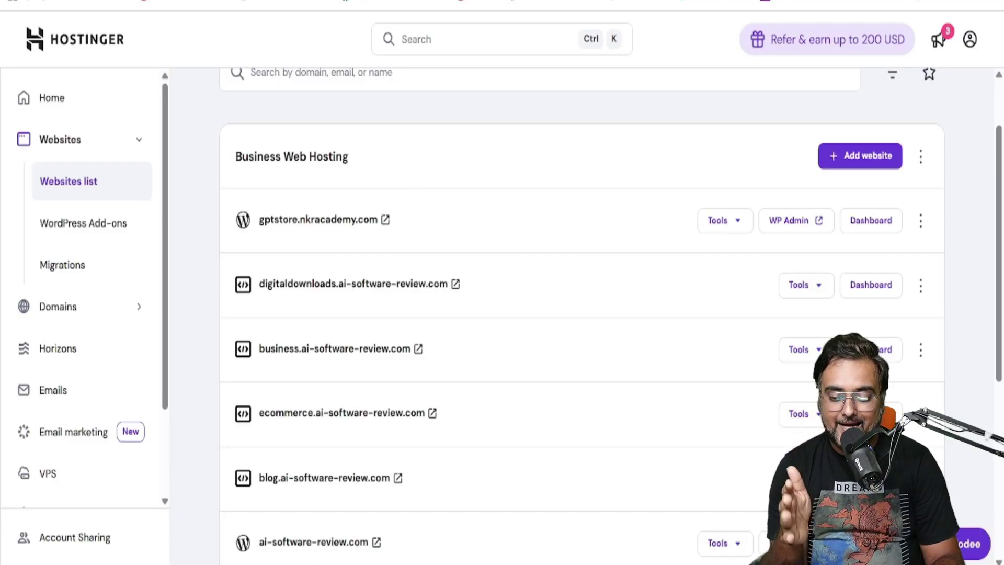
Open WP Admin for gptstore.nkracademy.com and view the live GPT Store homepage.
{"action": "left_click", "coordinate": [797, 229]}
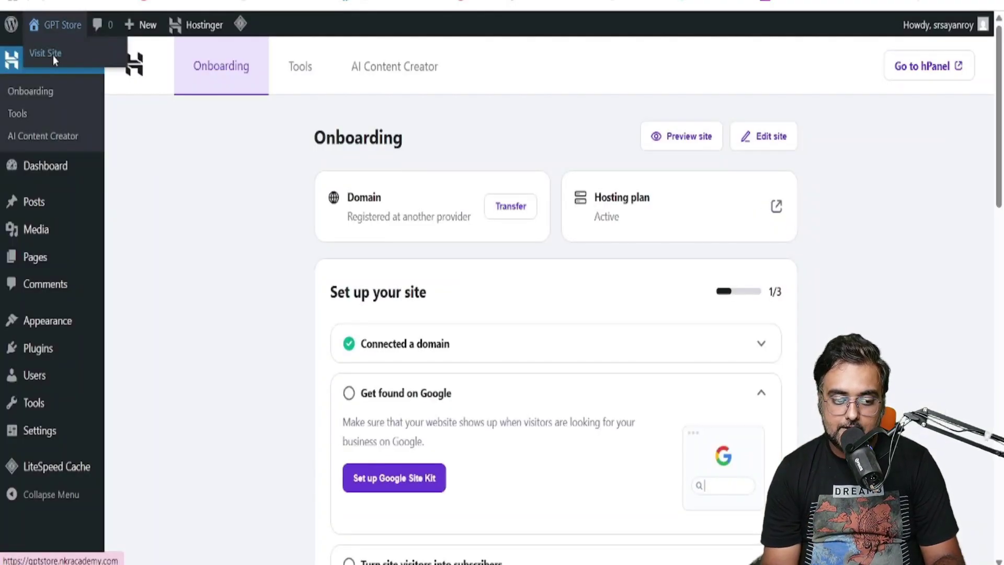
{"action": "left_click", "coordinate": [52, 55]}
{"action": "scroll", "coordinate": [787, 183], "scroll_direction": "down", "scroll_amount": 5}
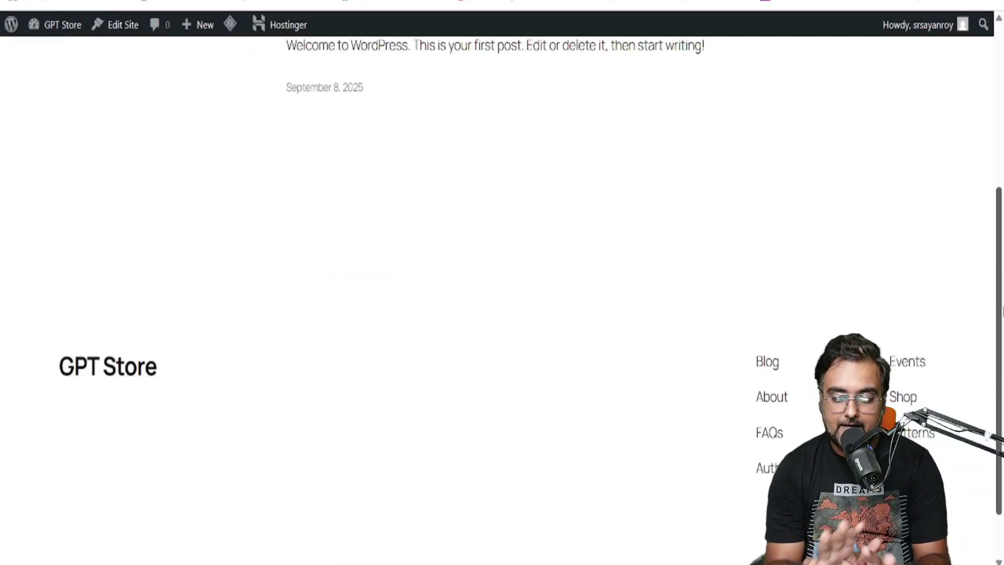
{"action": "scroll", "coordinate": [786, 183], "scroll_direction": "up", "scroll_amount": 5}
{"action": "mouse_move", "coordinate": [54, 36]}
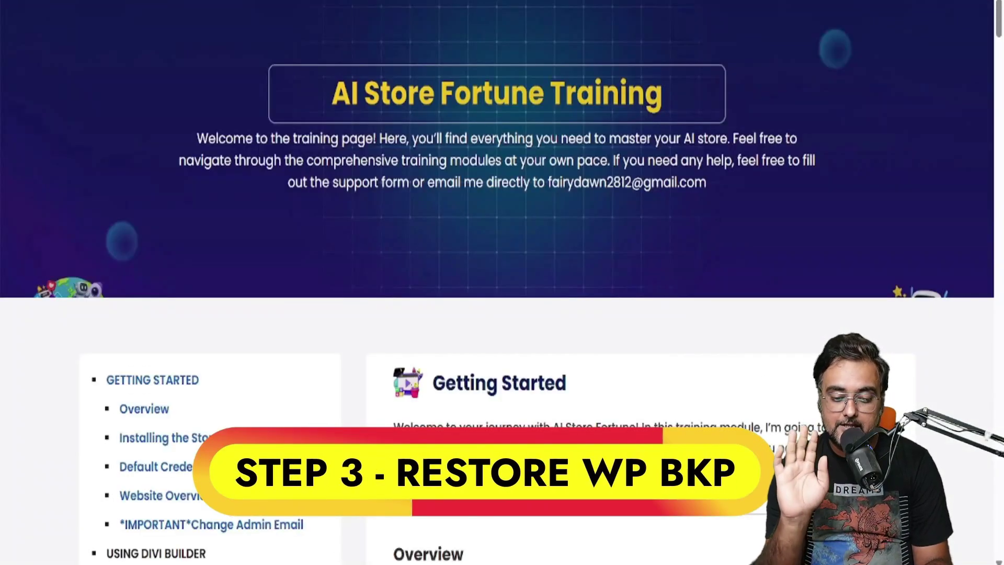
Read the WPvivid install steps on the training page, then search plugins for 'wpvivid'.
{"action": "left_click_drag", "start_coordinate": [999, 34], "coordinate": [999, 100]}
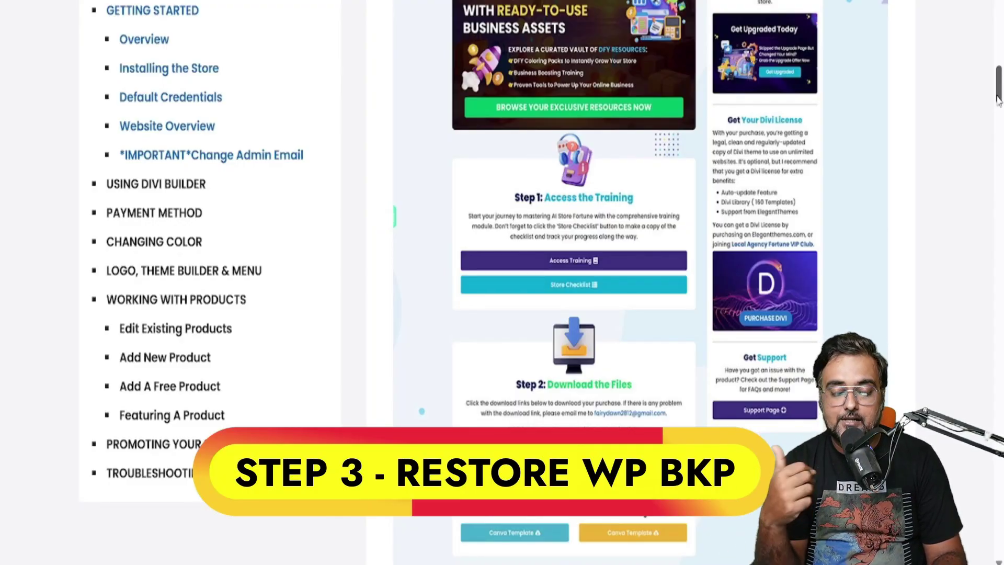
{"action": "left_click_drag", "start_coordinate": [997, 99], "coordinate": [997, 175]}
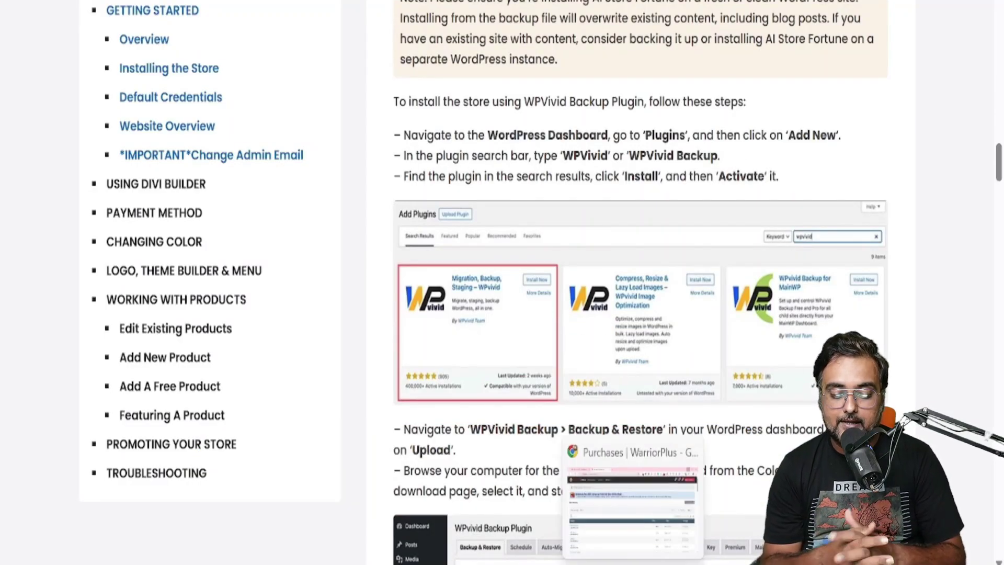
{"action": "left_click", "coordinate": [665, 484]}
{"action": "left_click", "coordinate": [749, 115]}
{"action": "key", "text": "BackSpace"}
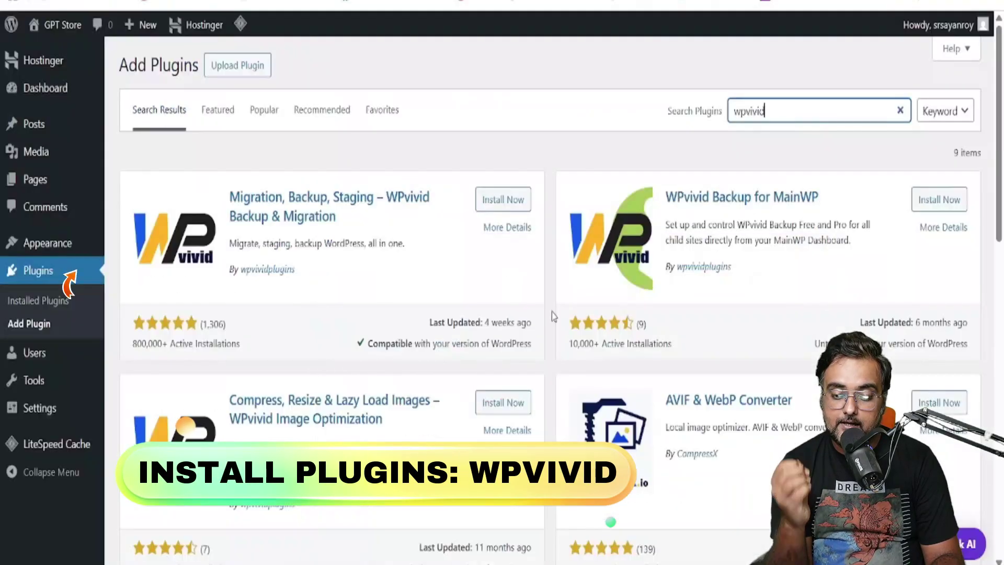
Install and activate the WPvivid Backup & Migration plugin.
{"action": "left_click", "coordinate": [504, 205]}
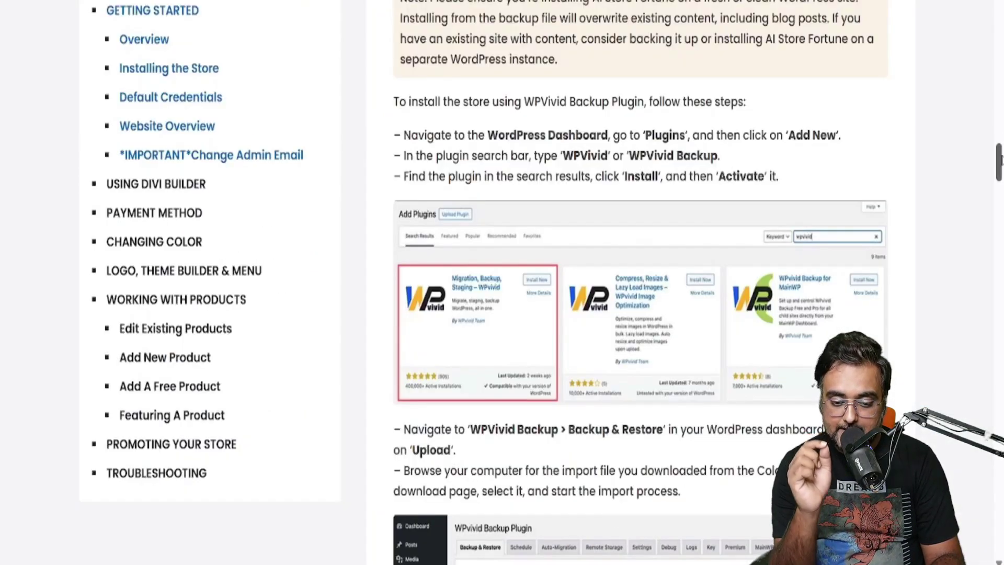
{"action": "scroll", "coordinate": [640, 282], "scroll_direction": "down", "scroll_amount": 6}
{"action": "scroll", "coordinate": [640, 282], "scroll_direction": "down", "scroll_amount": 1}
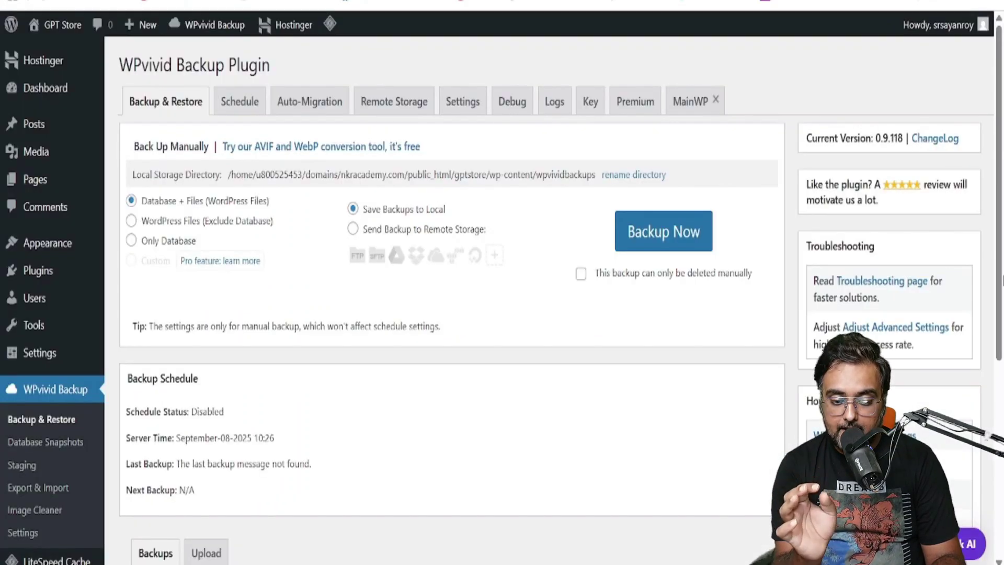
{"action": "scroll", "coordinate": [282, 237], "scroll_direction": "down", "scroll_amount": 3}
{"action": "scroll", "coordinate": [283, 236], "scroll_direction": "up", "scroll_amount": 3}
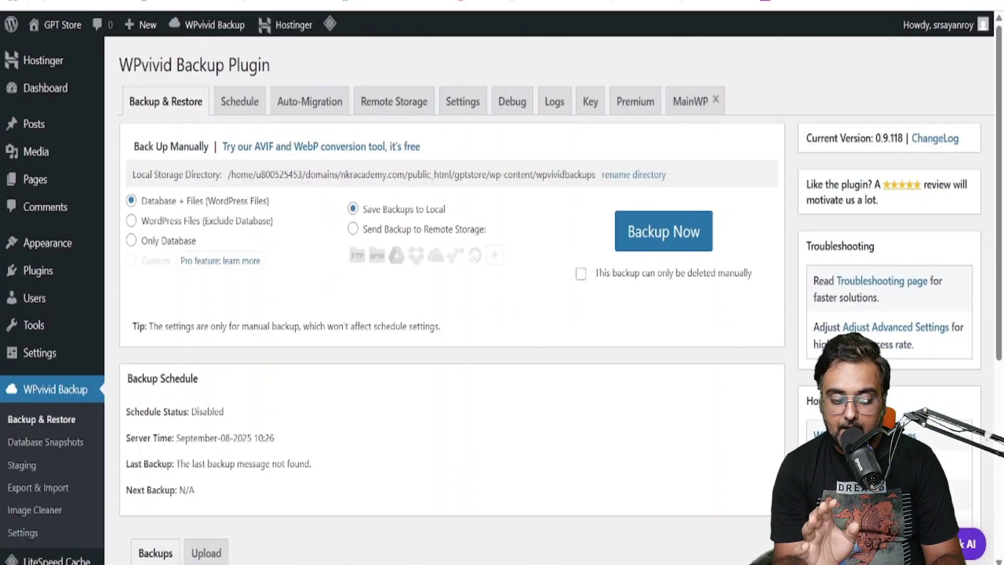
{"action": "left_click_drag", "start_coordinate": [1, 375], "coordinate": [106, 412]}
{"action": "left_click_drag", "start_coordinate": [110, 81], "coordinate": [211, 128]}
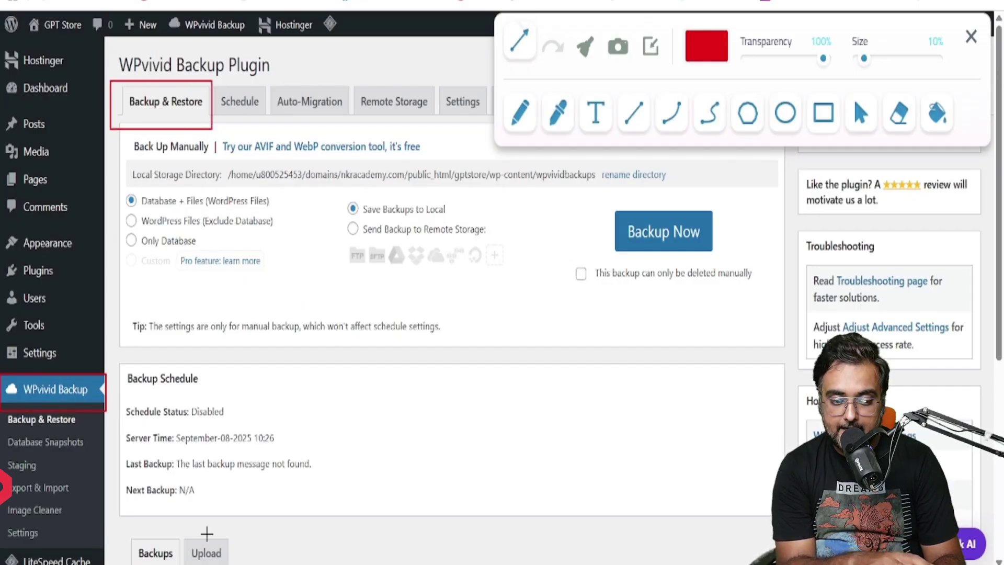
{"action": "left_click_drag", "start_coordinate": [179, 163], "coordinate": [651, 527]}
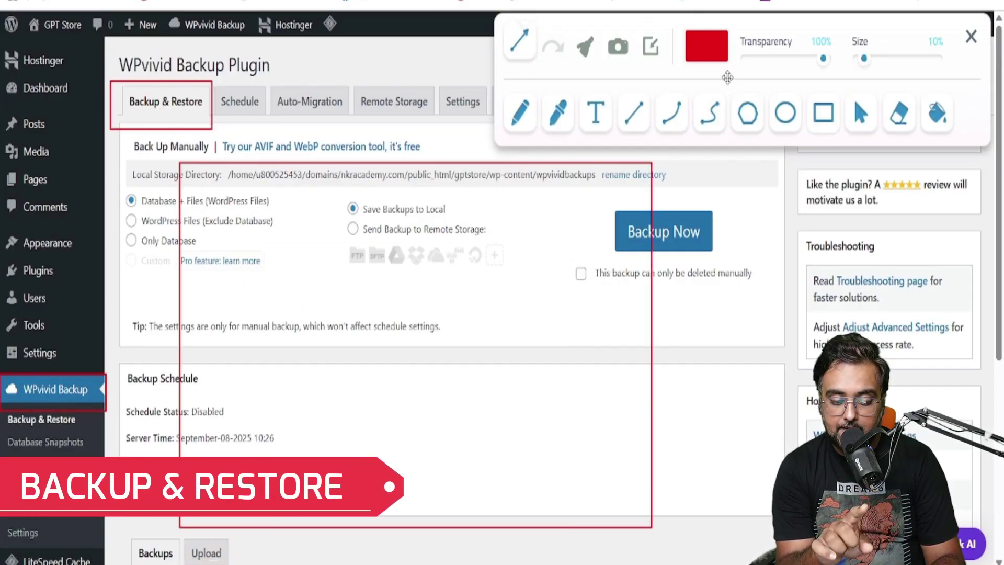
{"action": "left_click", "coordinate": [971, 37]}
{"action": "scroll", "coordinate": [209, 330], "scroll_direction": "down", "scroll_amount": 5}
{"action": "scroll", "coordinate": [452, 366], "scroll_direction": "down", "scroll_amount": 6}
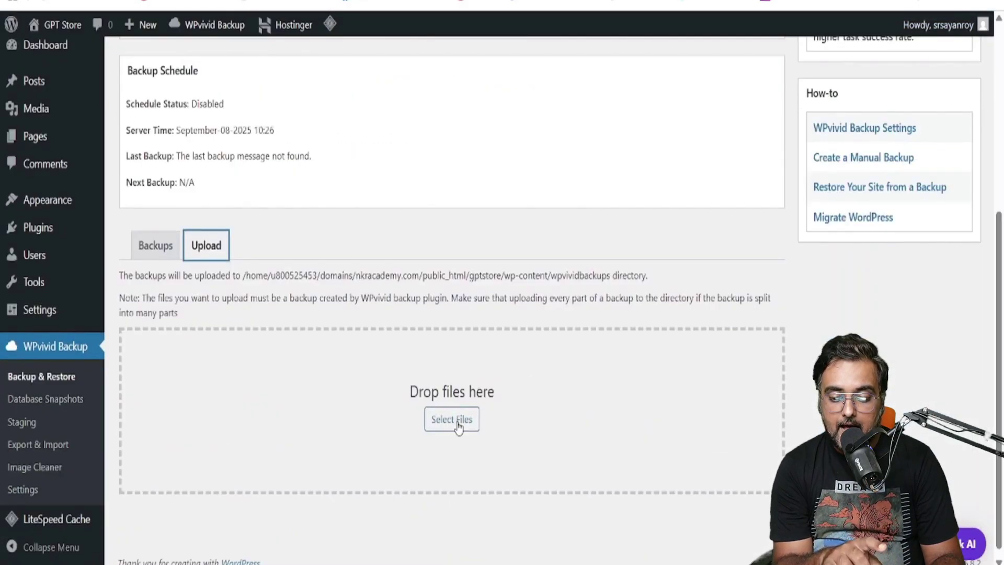
Upload the AI Store Fortune backup zip from the Product Launch Access + Bonus folder.
{"action": "left_click", "coordinate": [459, 420]}
{"action": "scroll", "coordinate": [42, 104], "scroll_direction": "down", "scroll_amount": 3}
{"action": "left_click", "coordinate": [45, 115]}
{"action": "double_click", "coordinate": [165, 52]}
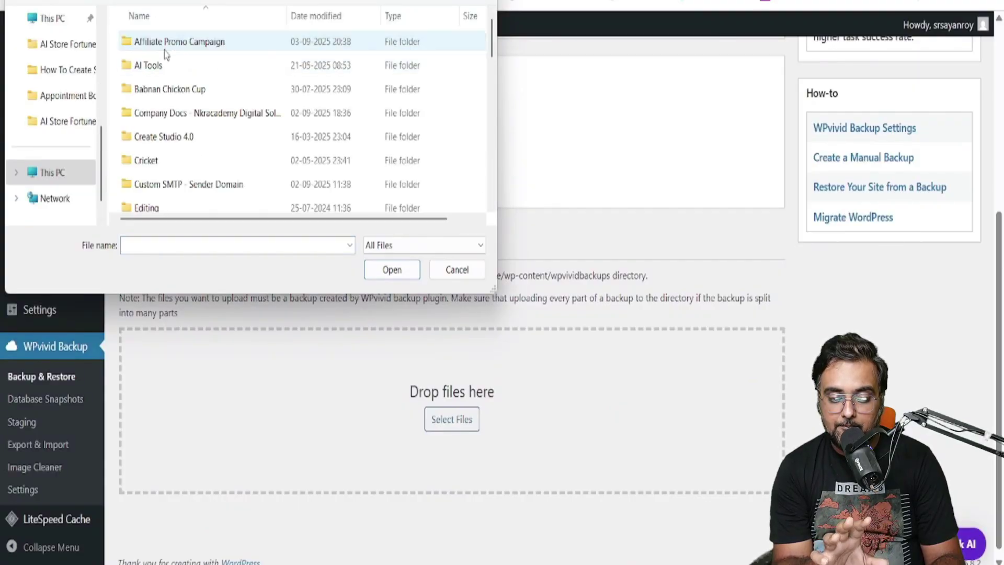
{"action": "left_click", "coordinate": [491, 206]}
{"action": "scroll", "coordinate": [492, 209], "scroll_direction": "down", "scroll_amount": 2}
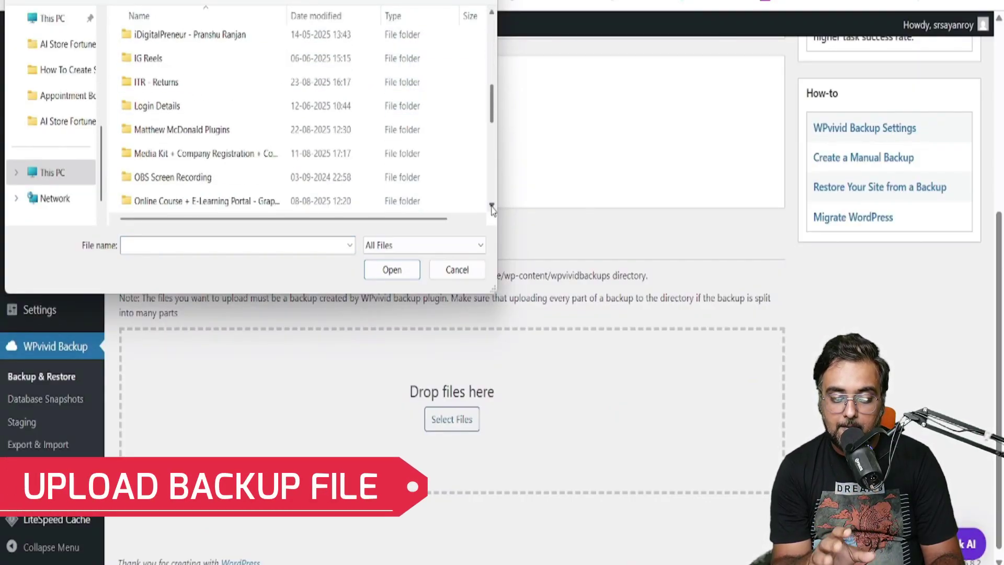
{"action": "scroll", "coordinate": [170, 89], "scroll_direction": "down", "scroll_amount": 3}
{"action": "left_click", "coordinate": [170, 65]}
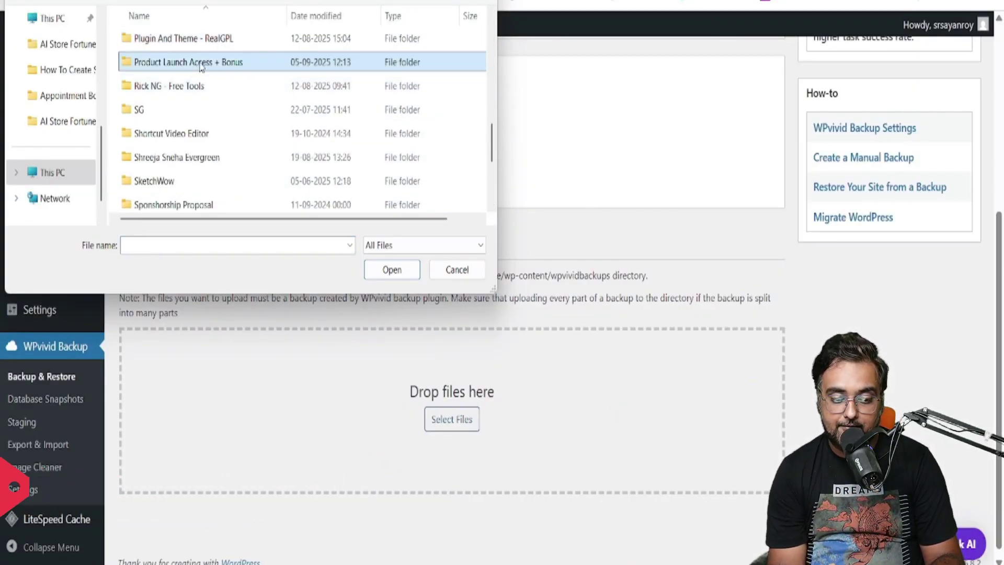
{"action": "double_click", "coordinate": [173, 61]}
{"action": "double_click", "coordinate": [172, 65]}
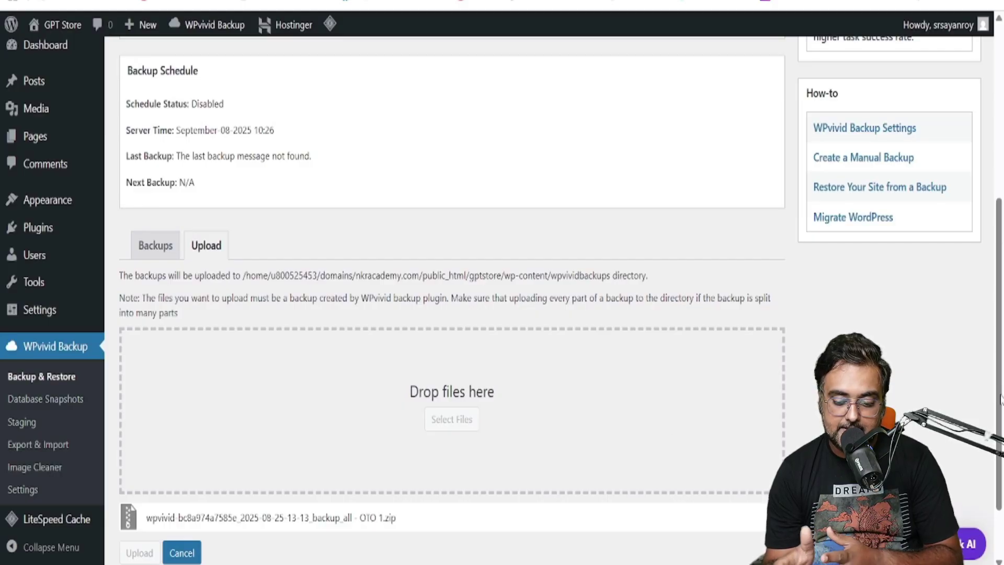
{"action": "left_click_drag", "start_coordinate": [1000, 400], "coordinate": [1001, 219]}
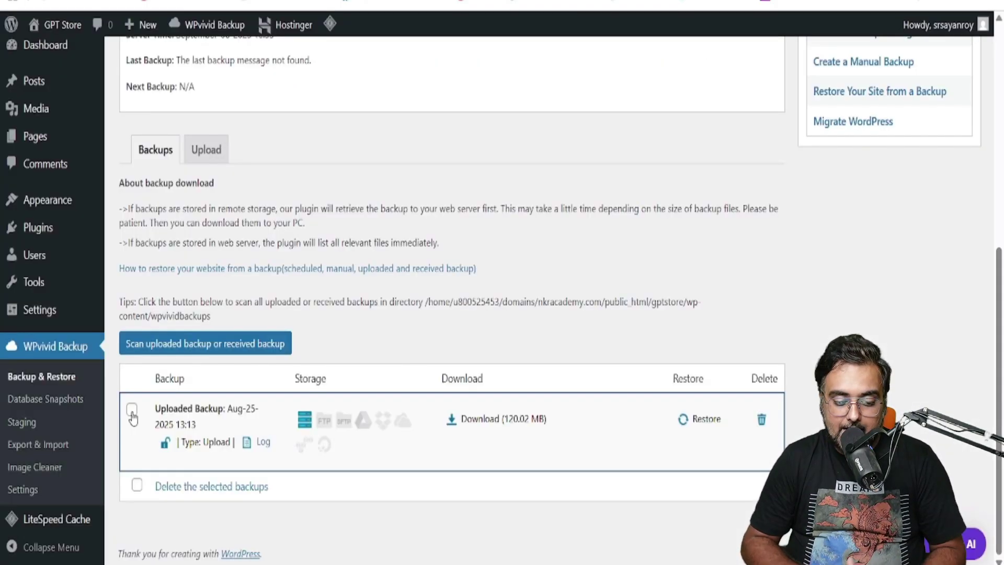
Restore the site from the Aug-25-2025 backup, confirm, and dismiss the 100% completion message.
{"action": "left_click", "coordinate": [131, 410]}
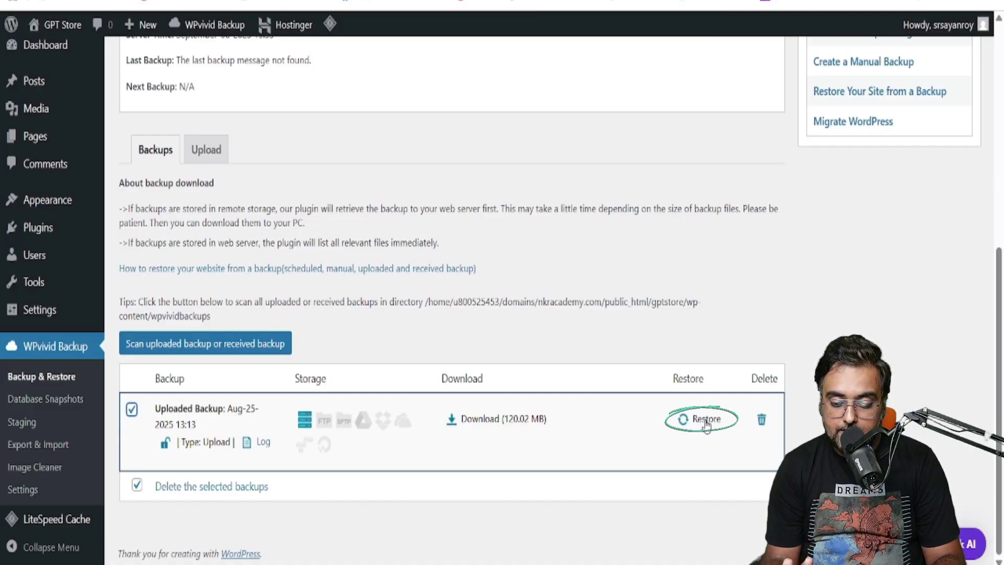
{"action": "left_click", "coordinate": [706, 419]}
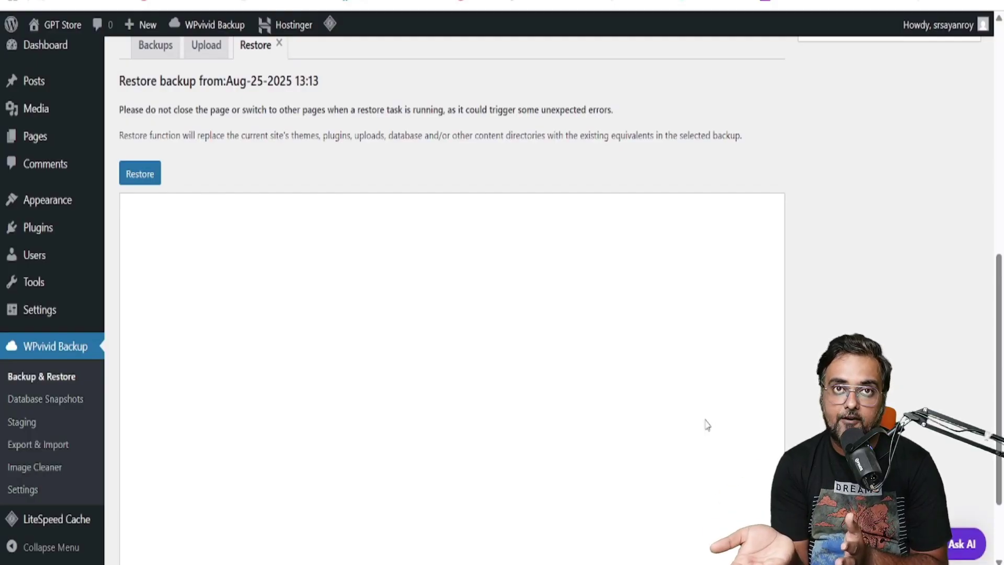
{"action": "left_click", "coordinate": [140, 174]}
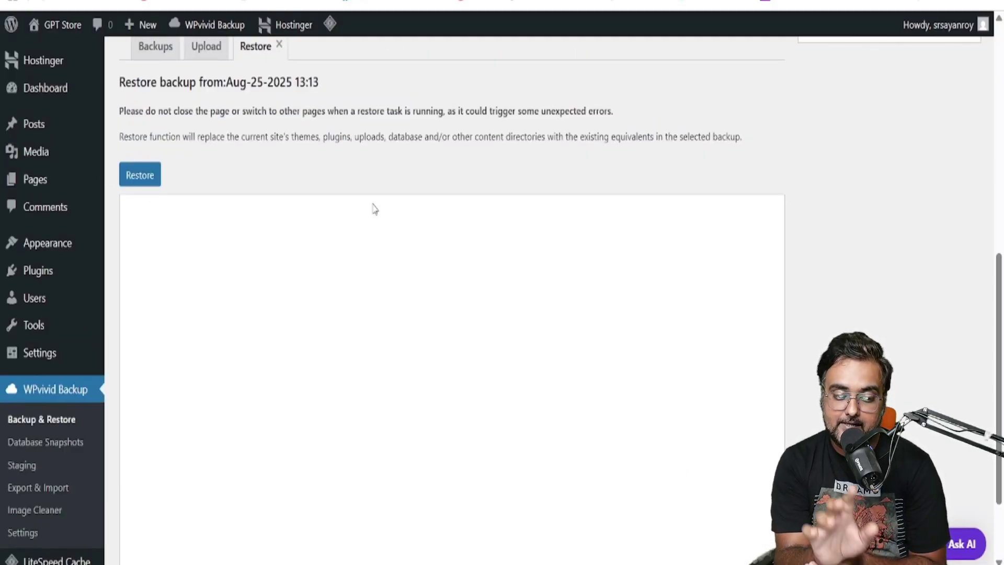
{"action": "left_click", "coordinate": [143, 178]}
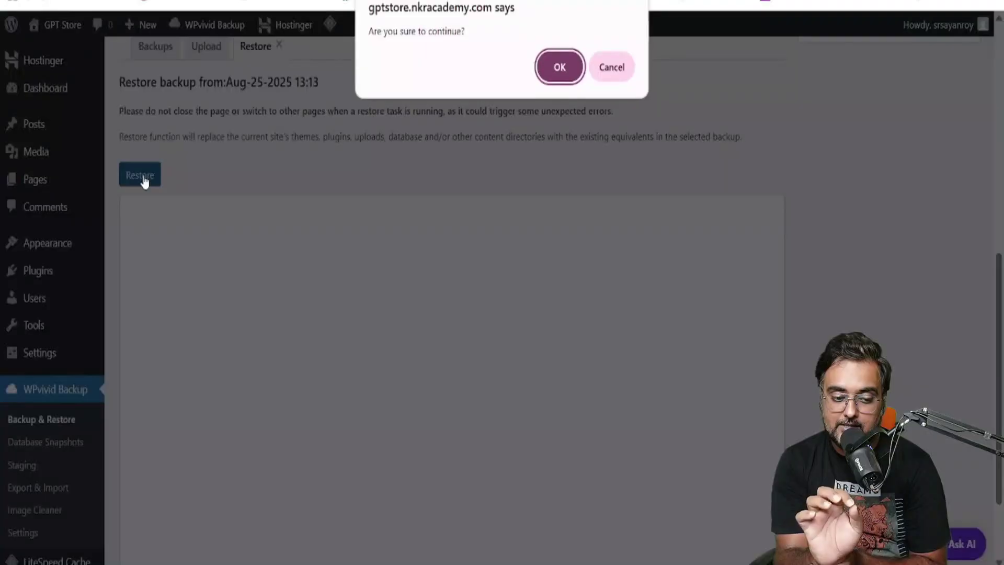
{"action": "left_click", "coordinate": [559, 68]}
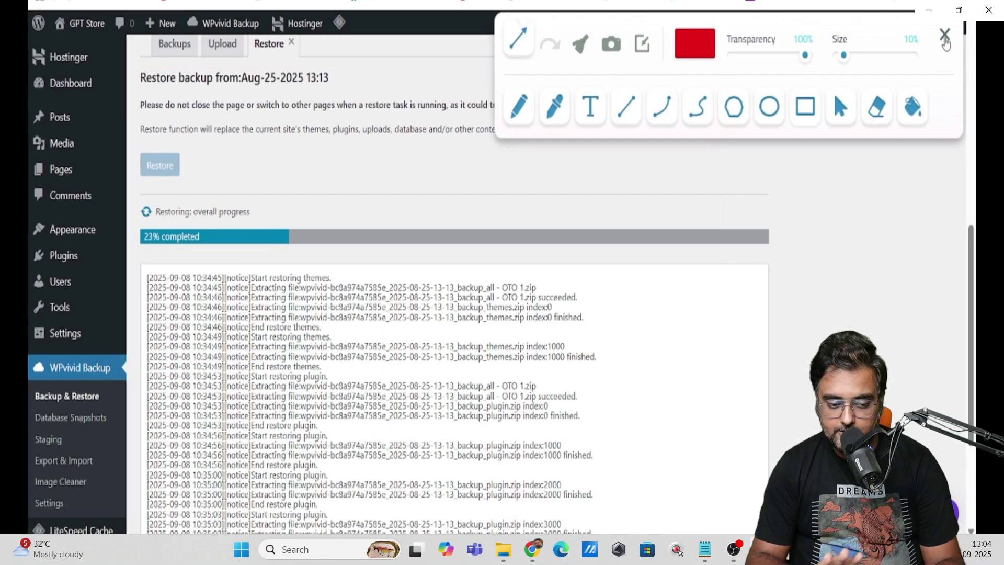
{"action": "left_click", "coordinate": [944, 36]}
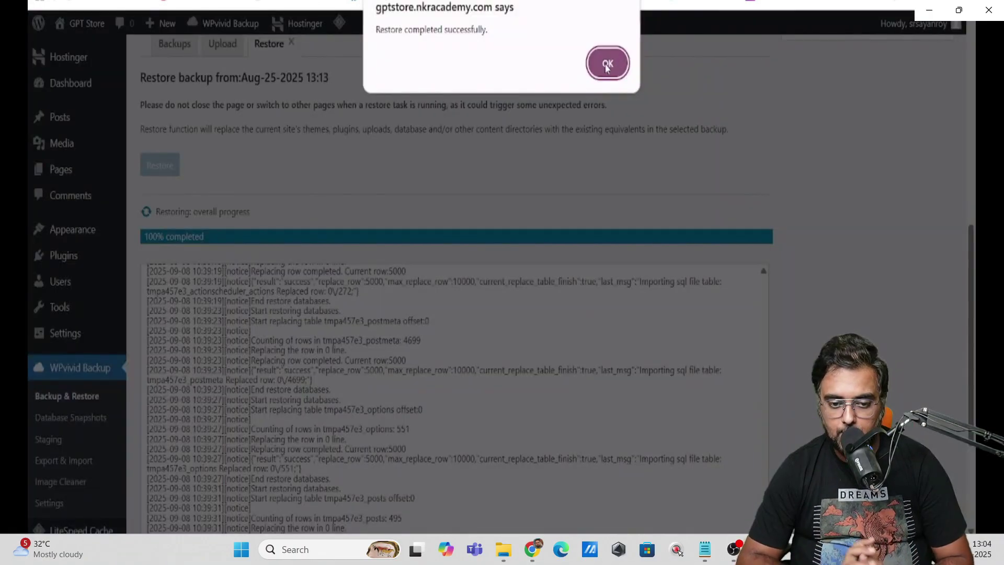
{"action": "left_click", "coordinate": [607, 65]}
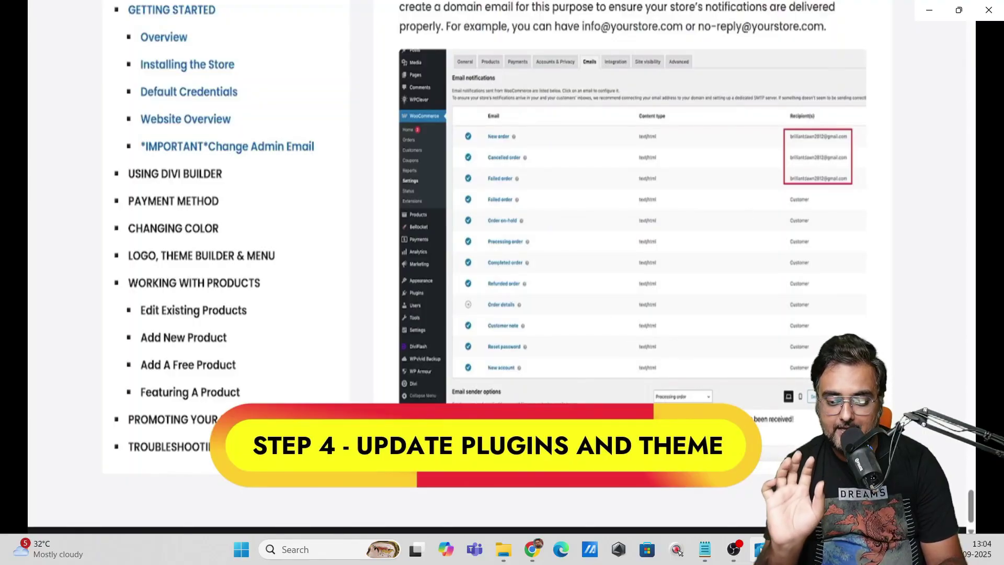
Scroll up through the AI Store Fortune documentation to review the earlier setup steps.
{"action": "scroll", "coordinate": [632, 261], "scroll_direction": "up", "scroll_amount": 10}
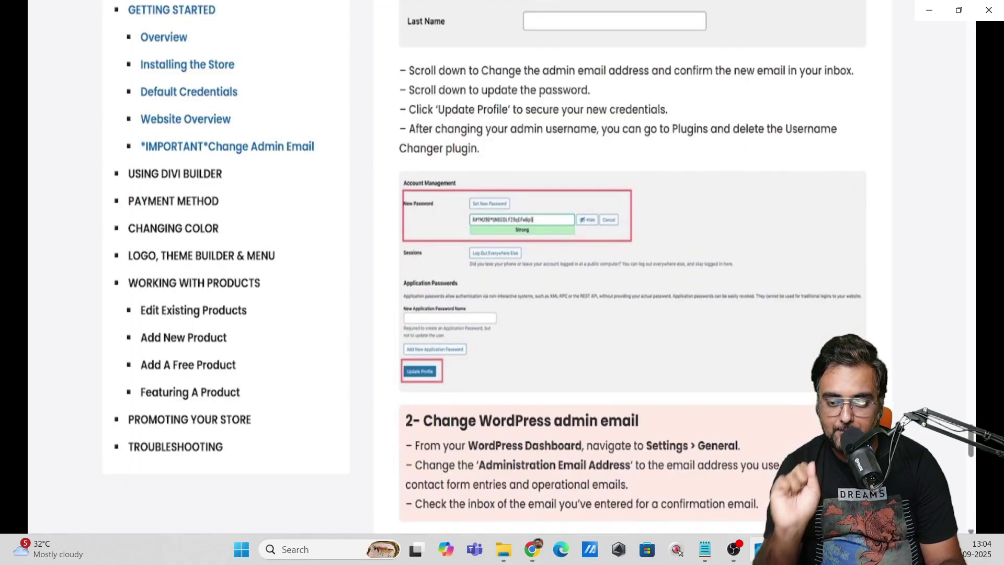
{"action": "scroll", "coordinate": [632, 262], "scroll_direction": "up", "scroll_amount": 15}
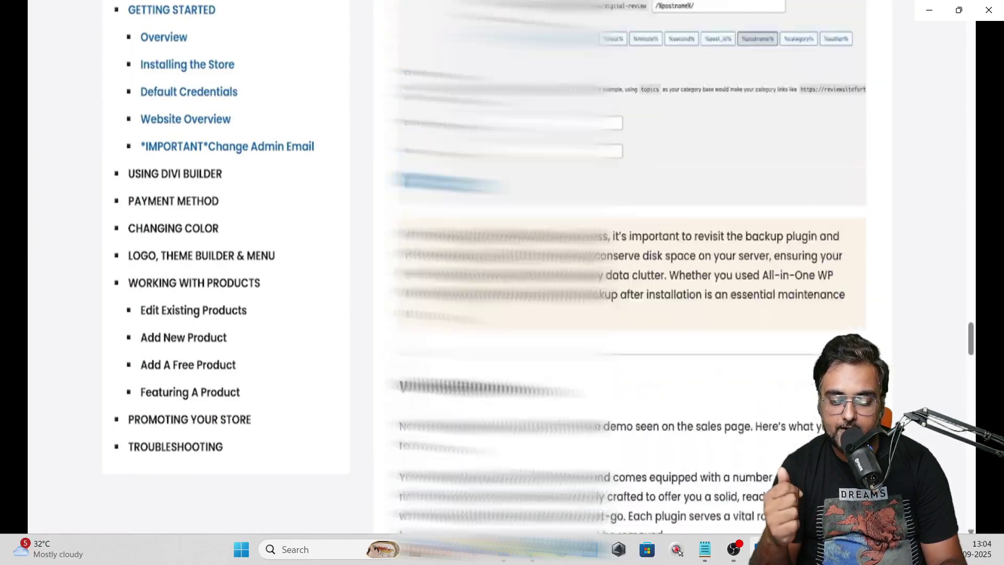
{"action": "scroll", "coordinate": [632, 262], "scroll_direction": "up", "scroll_amount": 12}
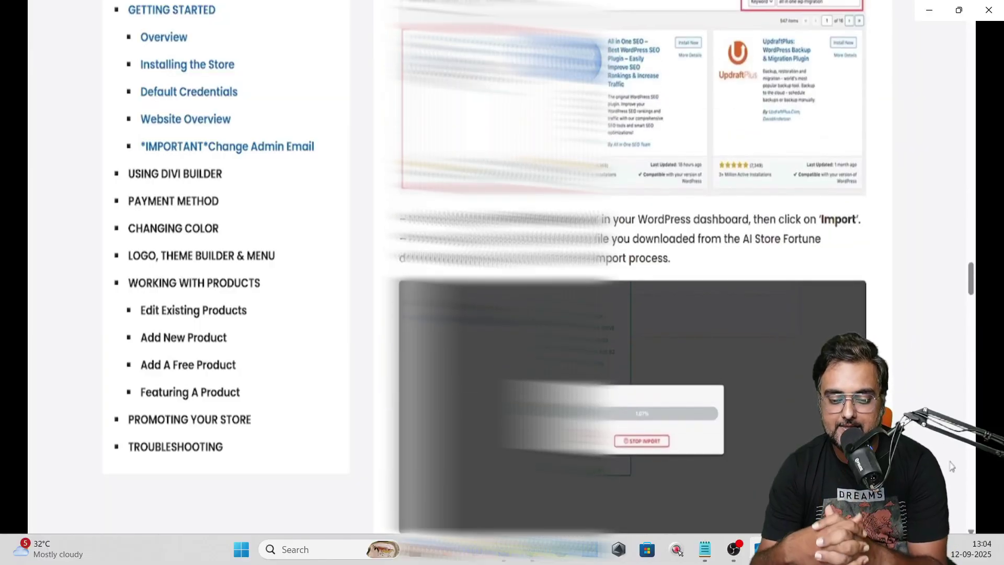
{"action": "scroll", "coordinate": [654, 293], "scroll_direction": "down", "scroll_amount": 5}
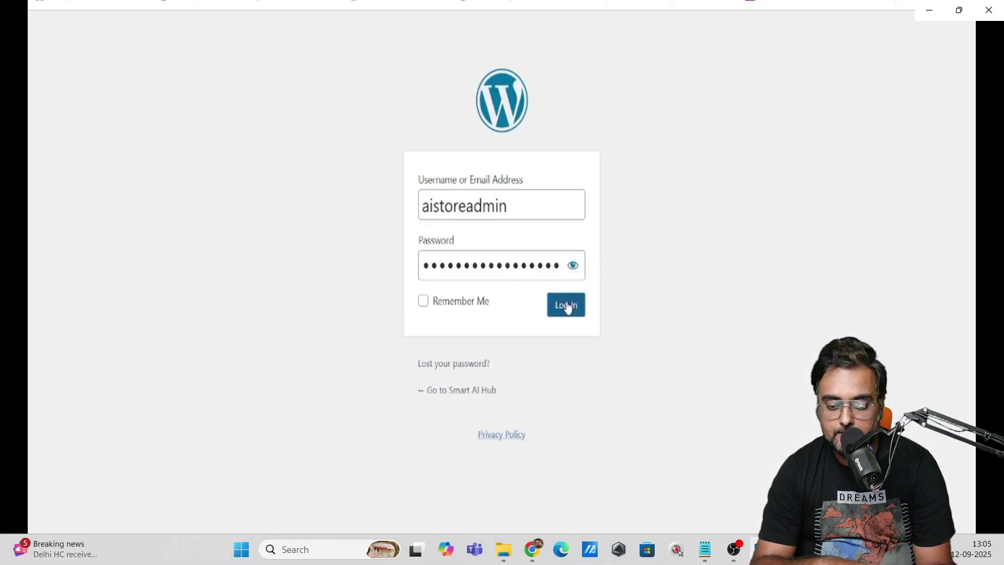
Sign in to the restored store's WordPress admin and dismiss the save-password prompt.
{"action": "left_click", "coordinate": [567, 306]}
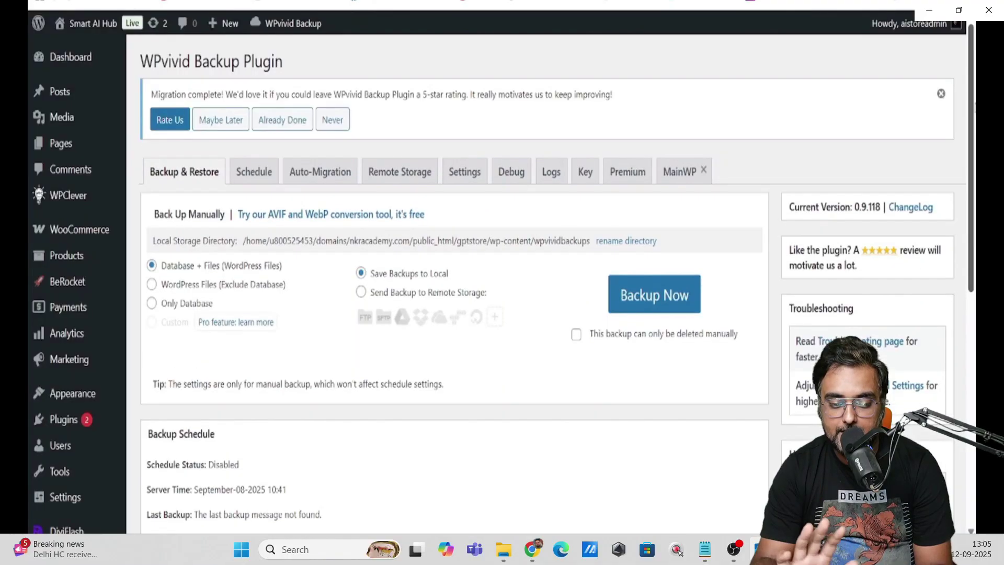
{"action": "scroll", "coordinate": [567, 306], "scroll_direction": "down", "scroll_amount": 5}
{"action": "scroll", "coordinate": [398, 282], "scroll_direction": "up", "scroll_amount": 1}
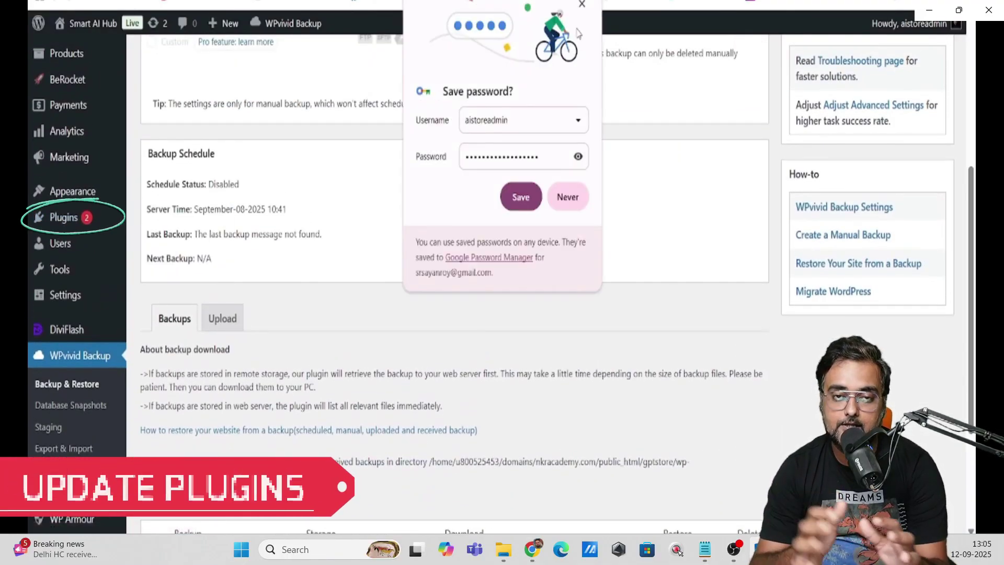
{"action": "left_click", "coordinate": [521, 196]}
Update Advanced AJAX Product Filters for WooCommerce and WooCommerce in Installed Plugins.
{"action": "mouse_move", "coordinate": [86, 217]}
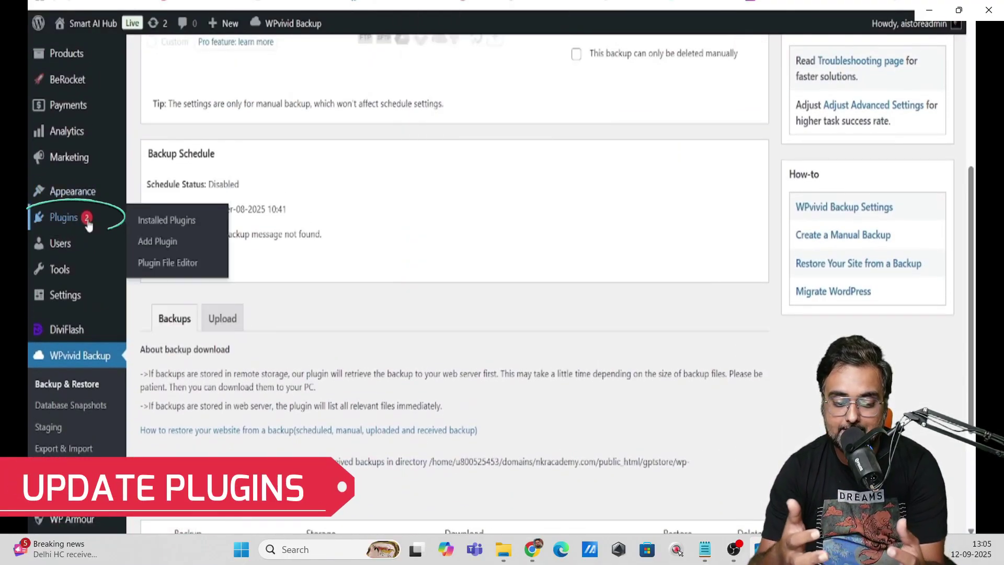
{"action": "left_click", "coordinate": [169, 220]}
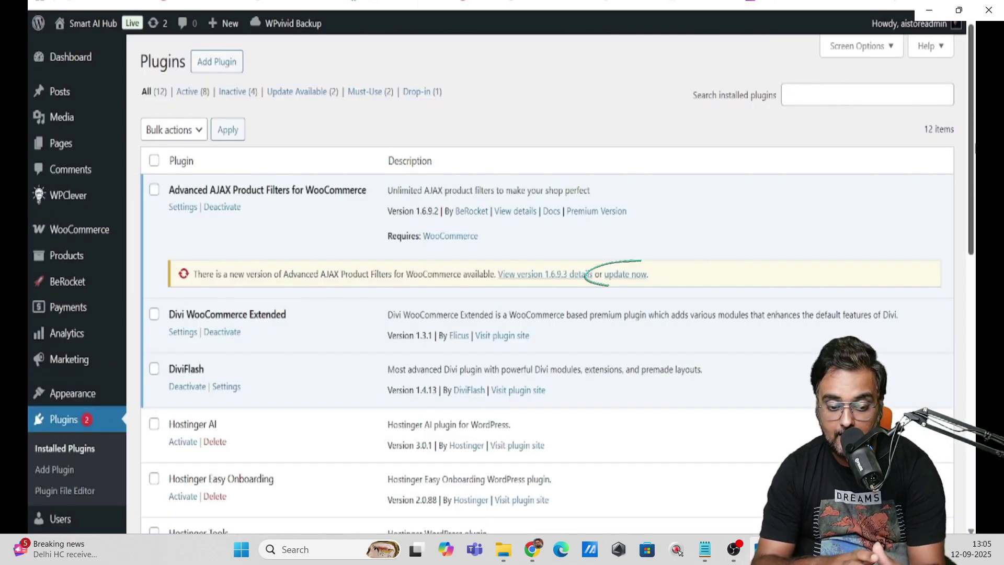
{"action": "left_click", "coordinate": [631, 274]}
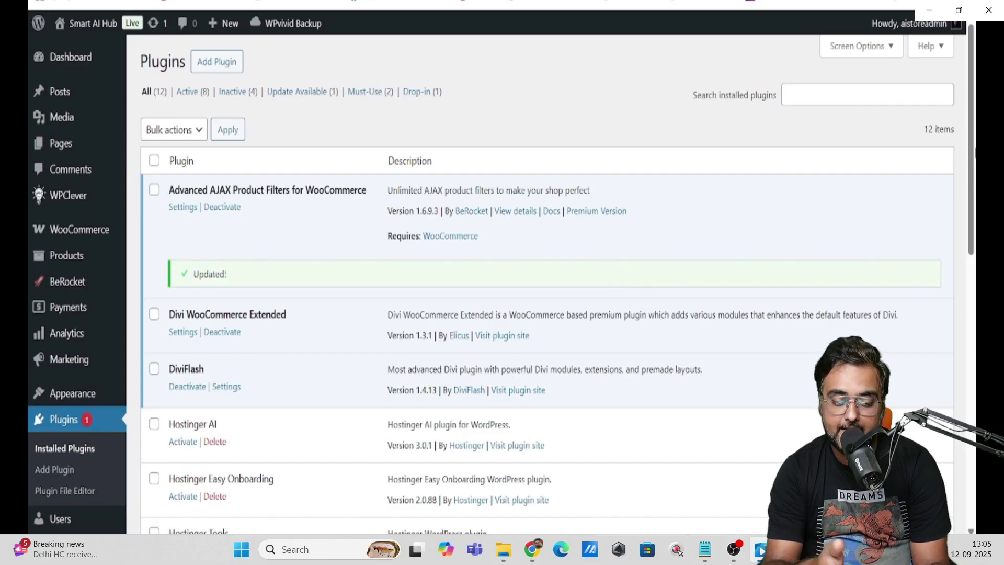
{"action": "scroll", "coordinate": [509, 376], "scroll_direction": "down", "scroll_amount": 8}
{"action": "left_click", "coordinate": [509, 374]}
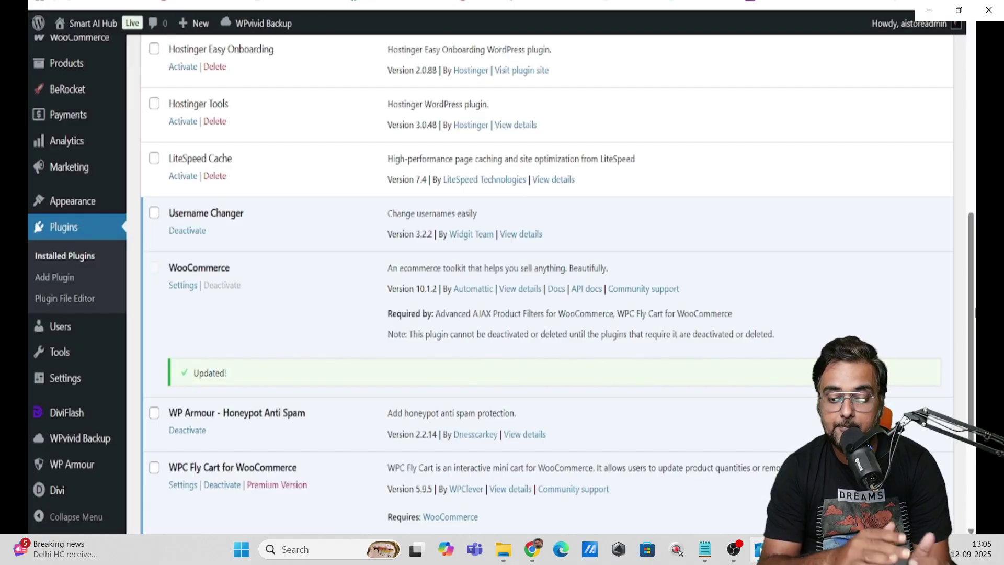
{"action": "scroll", "coordinate": [547, 282], "scroll_direction": "down", "scroll_amount": 3}
{"action": "scroll", "coordinate": [546, 282], "scroll_direction": "up", "scroll_amount": 10}
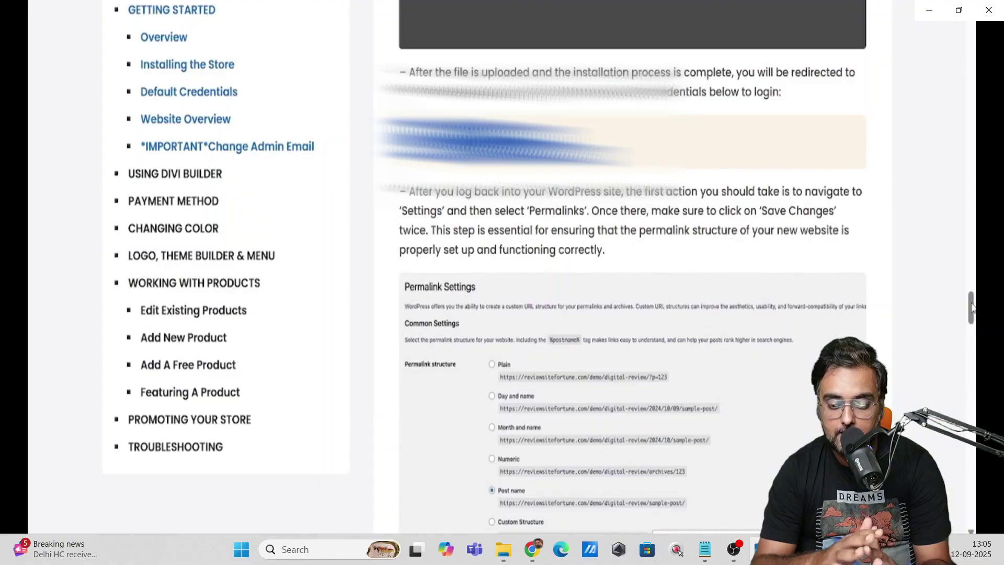
{"action": "left_click_drag", "start_coordinate": [970, 309], "coordinate": [971, 400]}
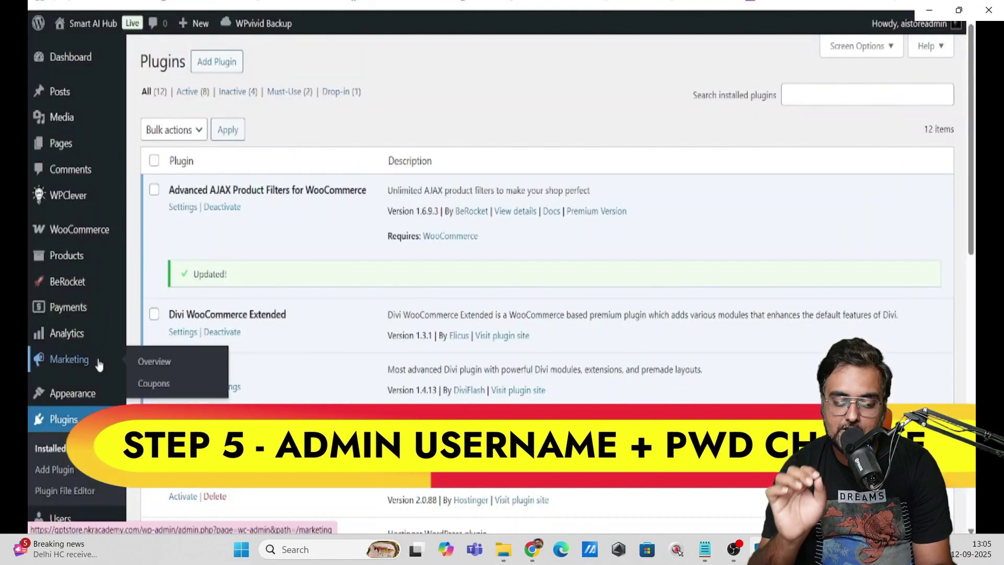
Open the admin user's profile and change its username to a new owner username.
{"action": "mouse_move", "coordinate": [124, 518]}
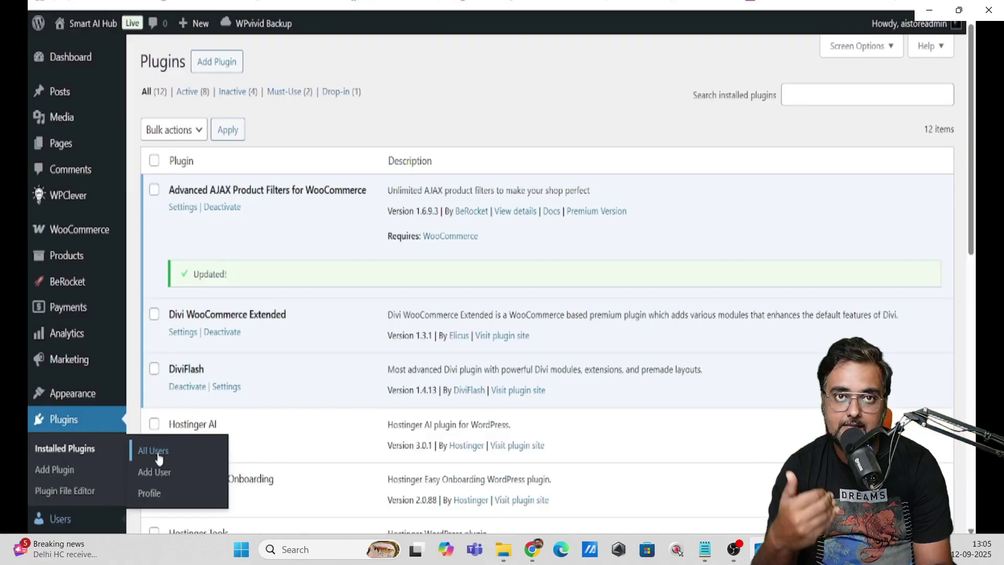
{"action": "left_click", "coordinate": [158, 455]}
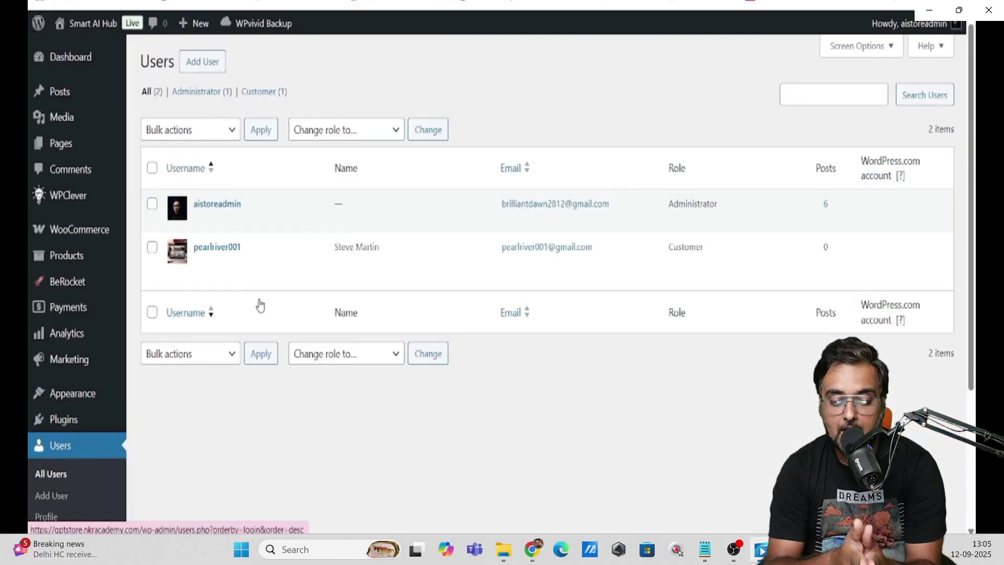
{"action": "mouse_move", "coordinate": [218, 217]}
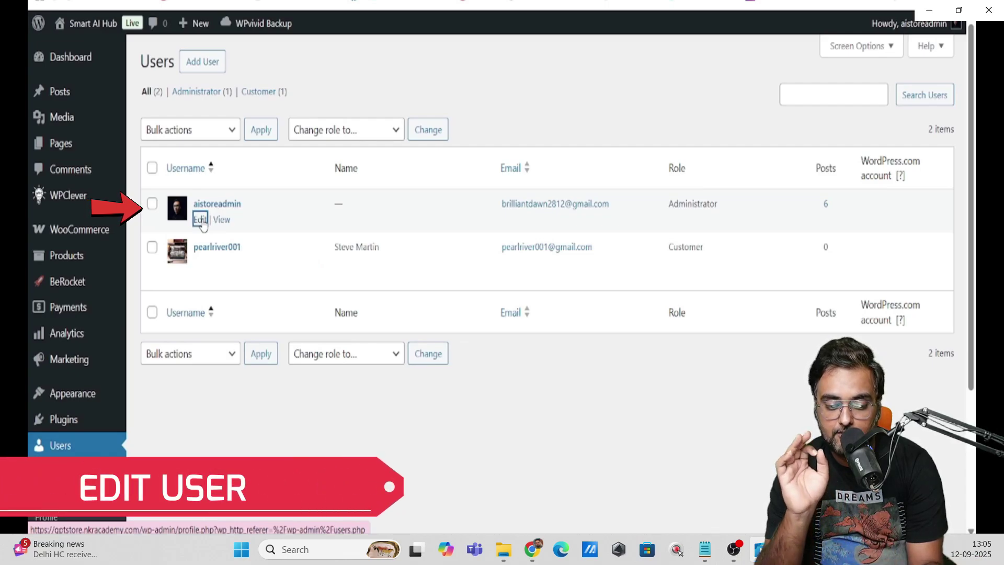
{"action": "left_click", "coordinate": [201, 220]}
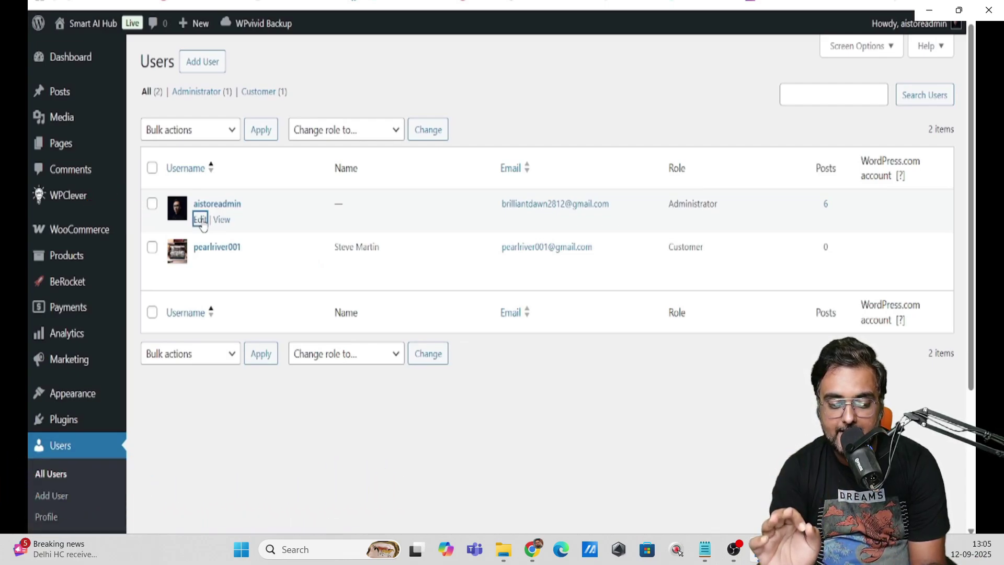
{"action": "scroll", "coordinate": [583, 208], "scroll_direction": "down", "scroll_amount": 6}
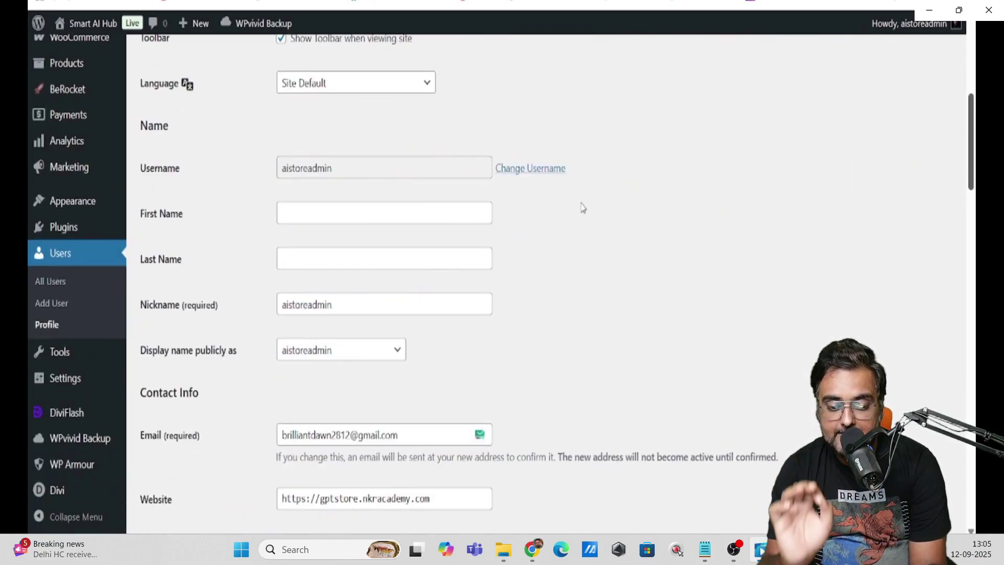
{"action": "left_click", "coordinate": [529, 172]}
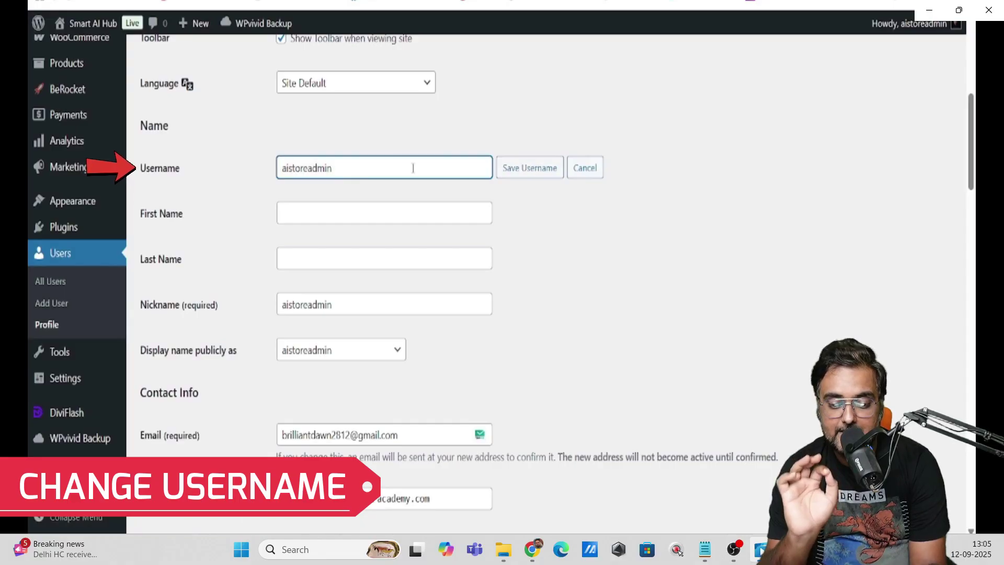
{"action": "key", "text": "ctrl+a"}
{"action": "key", "text": "BackSpace"}
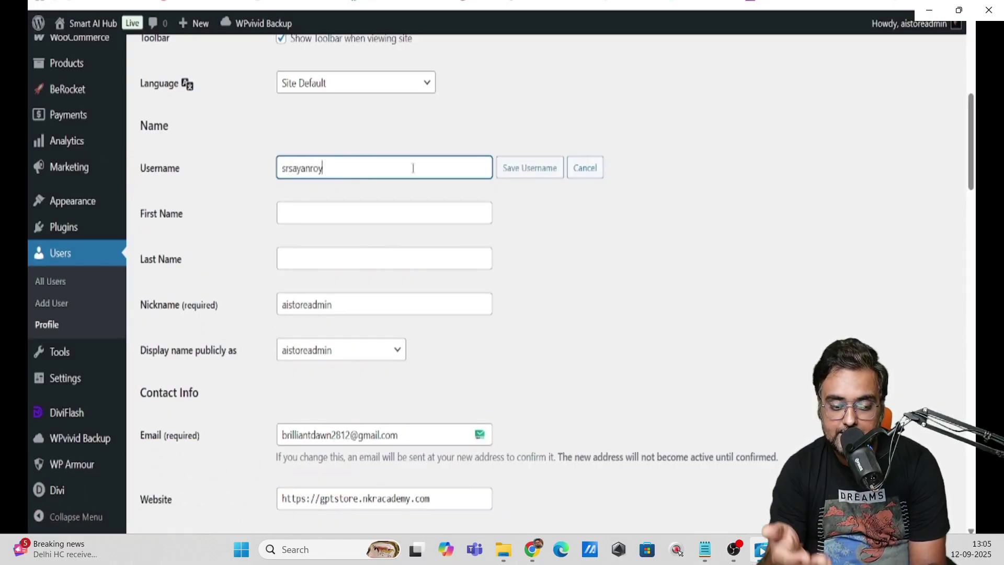
{"action": "left_click", "coordinate": [545, 174]}
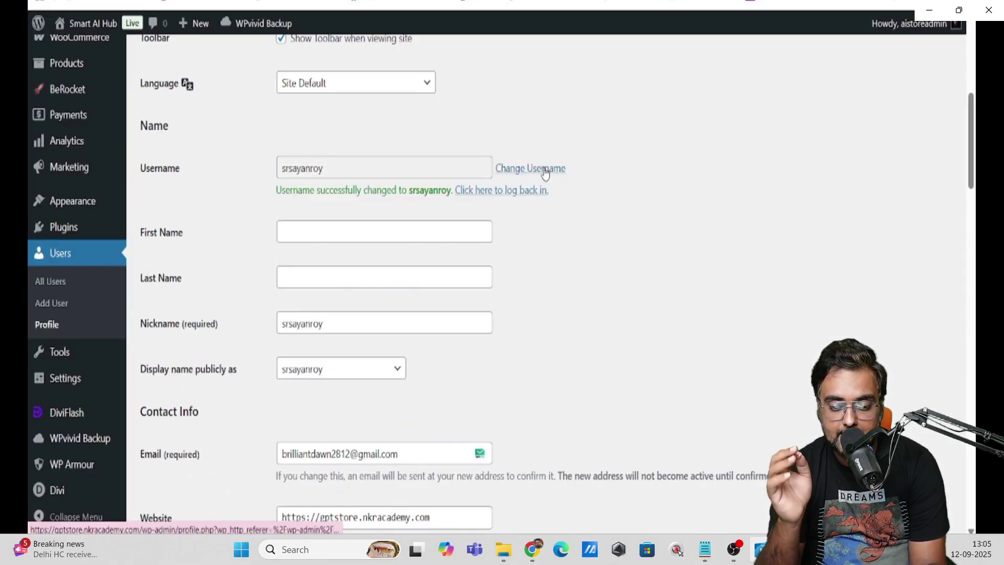
Replace the account email with the suggested new owner address.
{"action": "scroll", "coordinate": [824, 231], "scroll_direction": "down", "scroll_amount": 1}
{"action": "scroll", "coordinate": [366, 283], "scroll_direction": "down", "scroll_amount": 2}
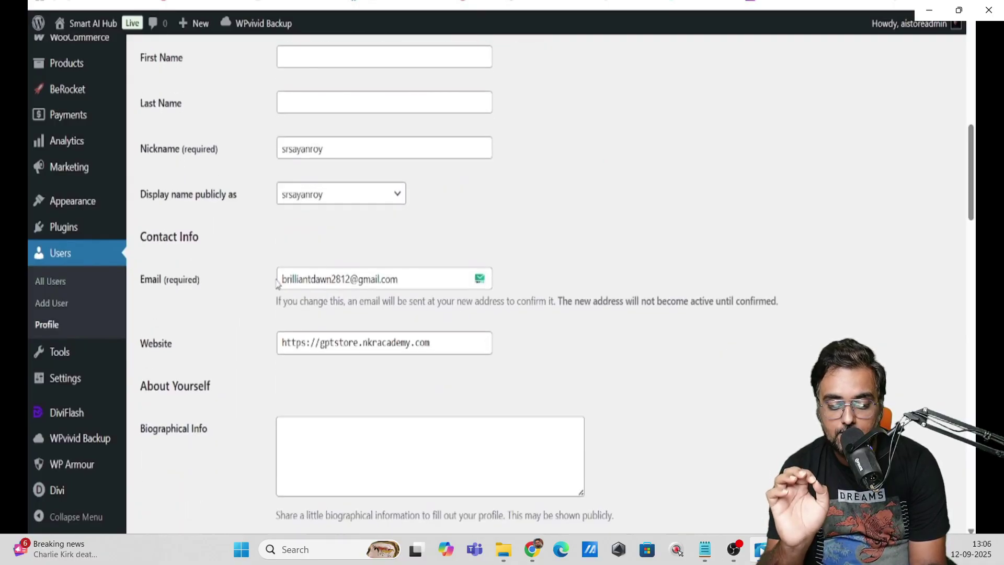
{"action": "left_click", "coordinate": [402, 279]}
{"action": "key", "text": "ctrl+a"}
{"action": "type", "text": "sr"}
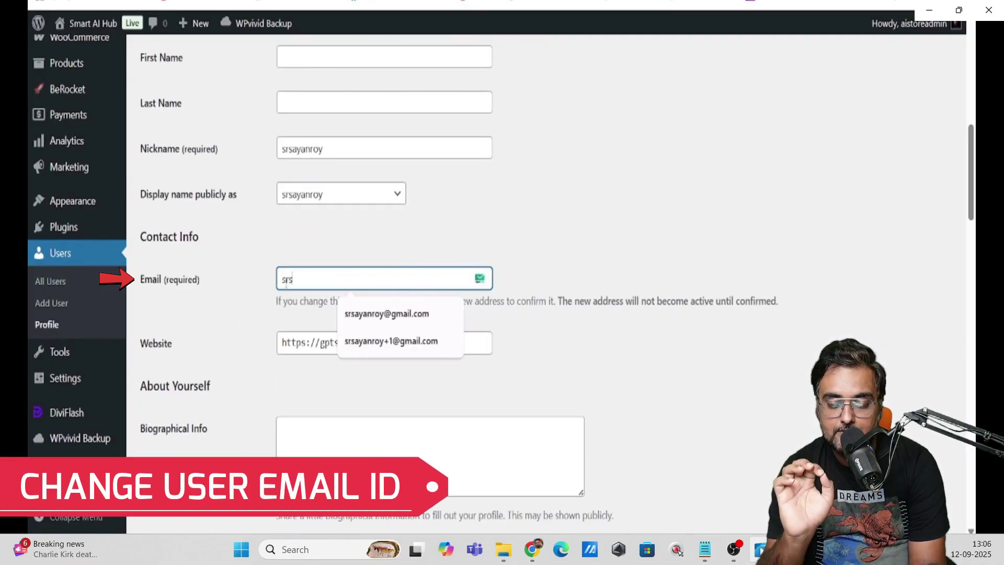
{"action": "key", "text": "Down"}
{"action": "key", "text": "Return"}
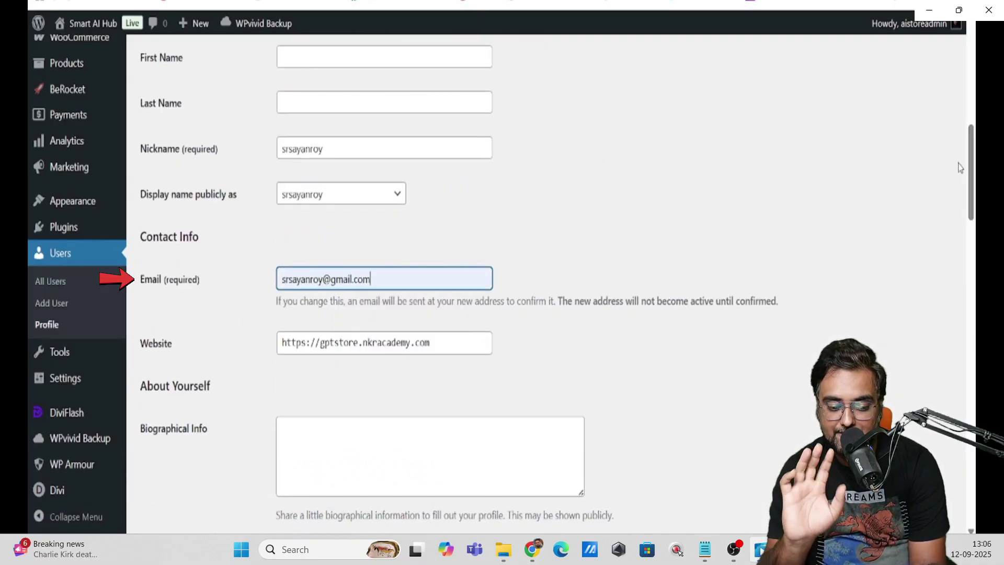
Set the nickname to the owner's full name and choose it as public display name.
{"action": "left_click", "coordinate": [350, 146]}
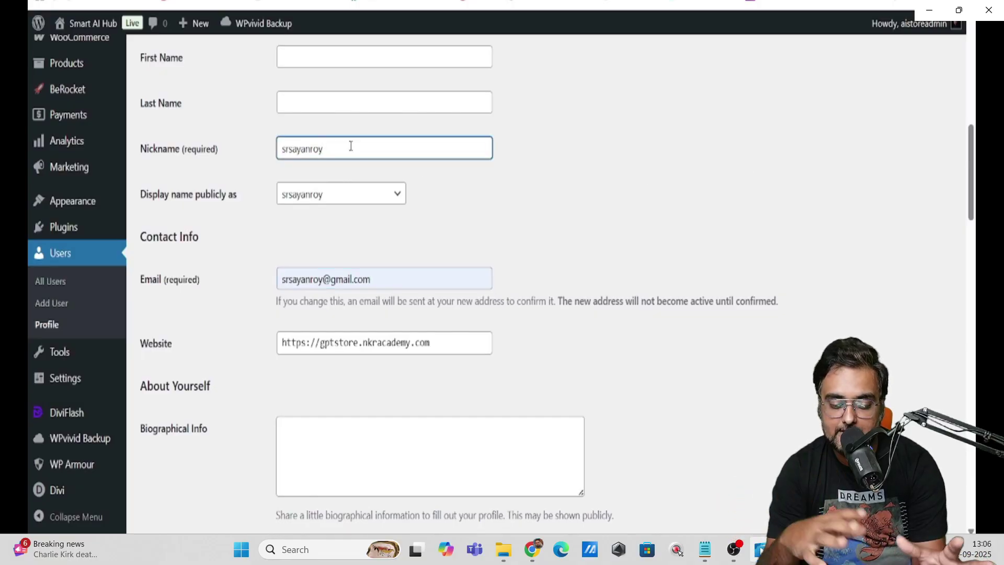
{"action": "left_click_drag", "start_coordinate": [349, 146], "coordinate": [262, 143]}
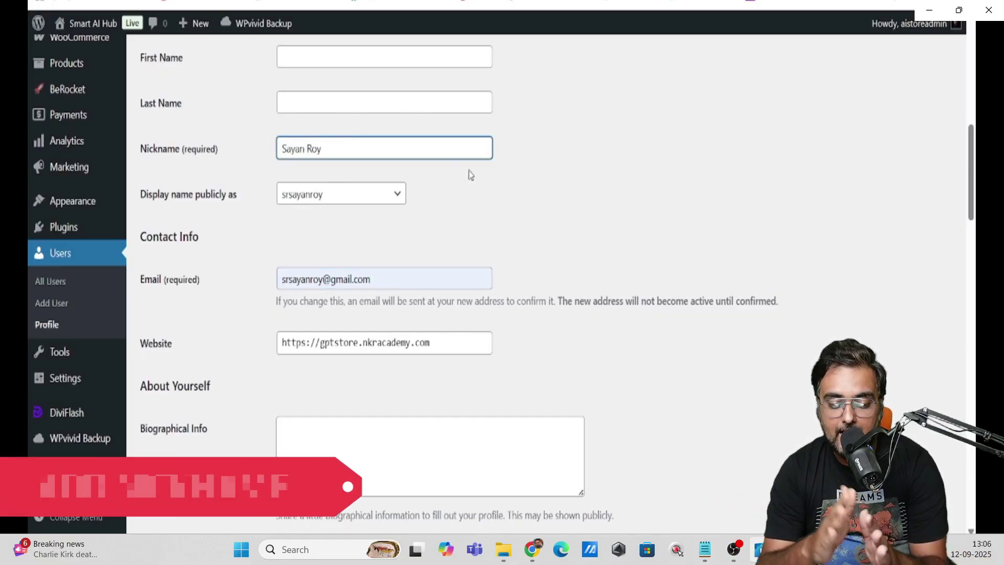
{"action": "left_click", "coordinate": [398, 194]}
{"action": "left_click", "coordinate": [402, 232]}
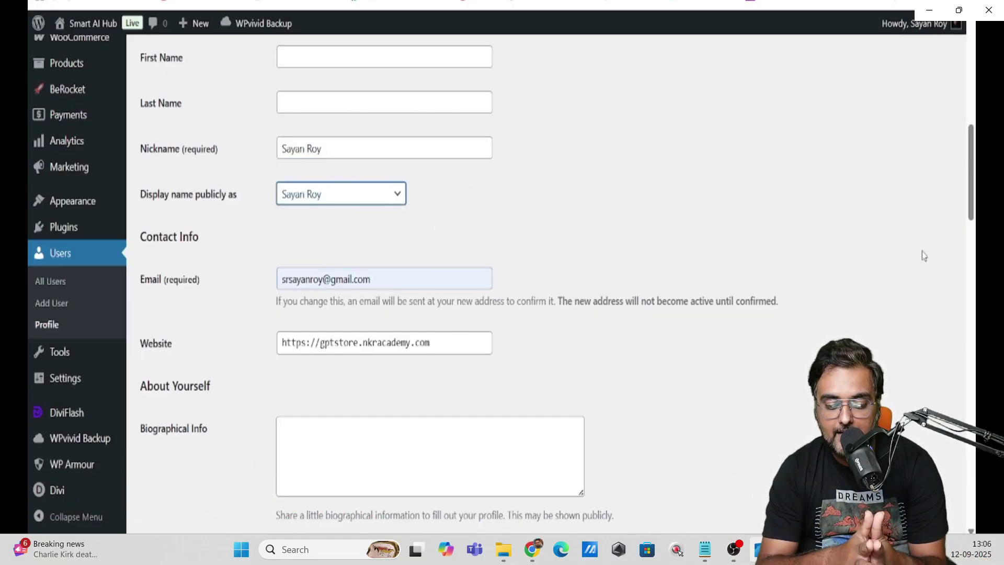
Try the Gravatar profile-picture link twice, staying on the profile page both times.
{"action": "scroll", "coordinate": [924, 255], "scroll_direction": "up", "scroll_amount": 1}
{"action": "scroll", "coordinate": [925, 256], "scroll_direction": "down", "scroll_amount": 3}
{"action": "scroll", "coordinate": [538, 336], "scroll_direction": "down", "scroll_amount": 3}
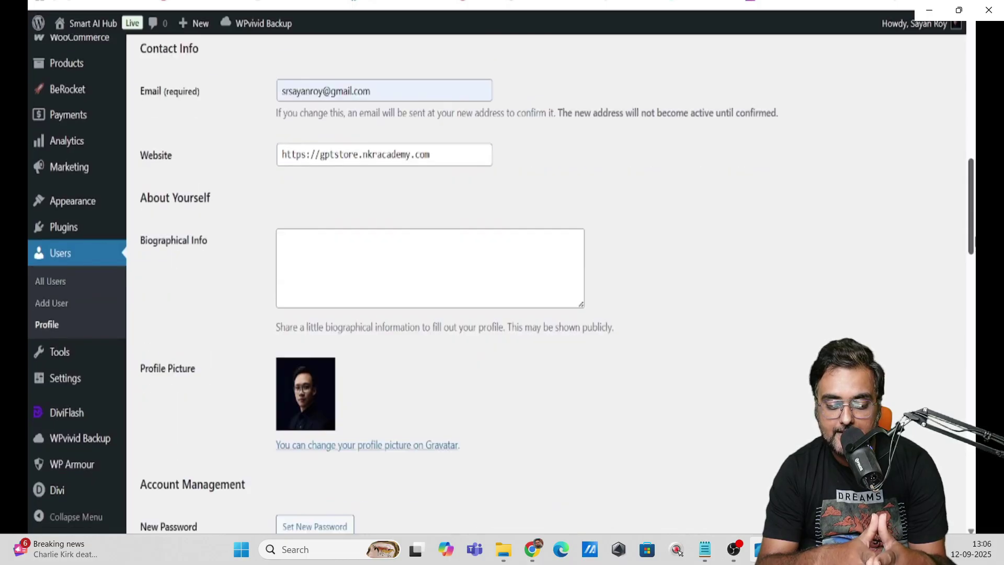
{"action": "left_click", "coordinate": [394, 358]}
{"action": "left_click", "coordinate": [616, 70]}
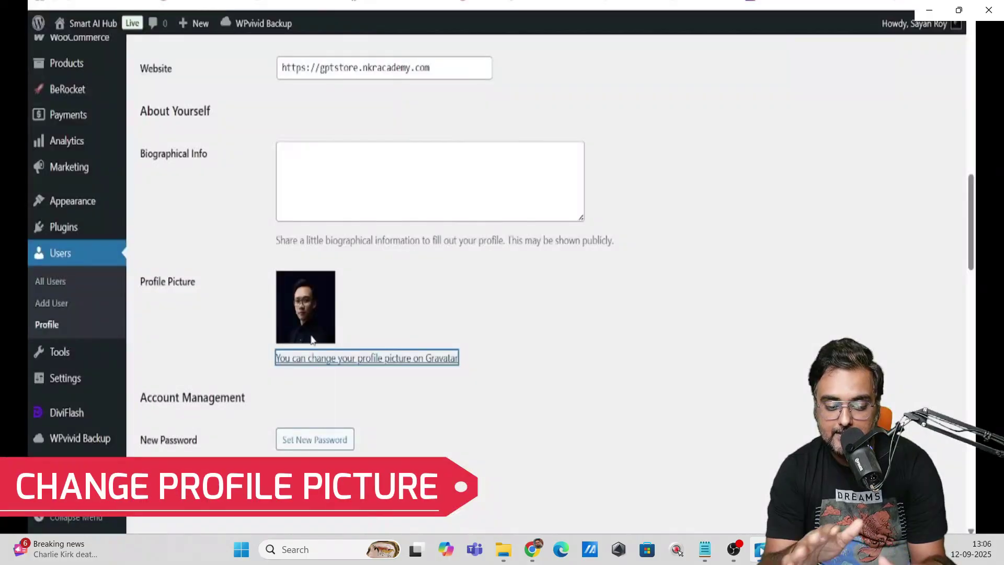
{"action": "left_click", "coordinate": [329, 362]}
{"action": "left_click", "coordinate": [607, 90]}
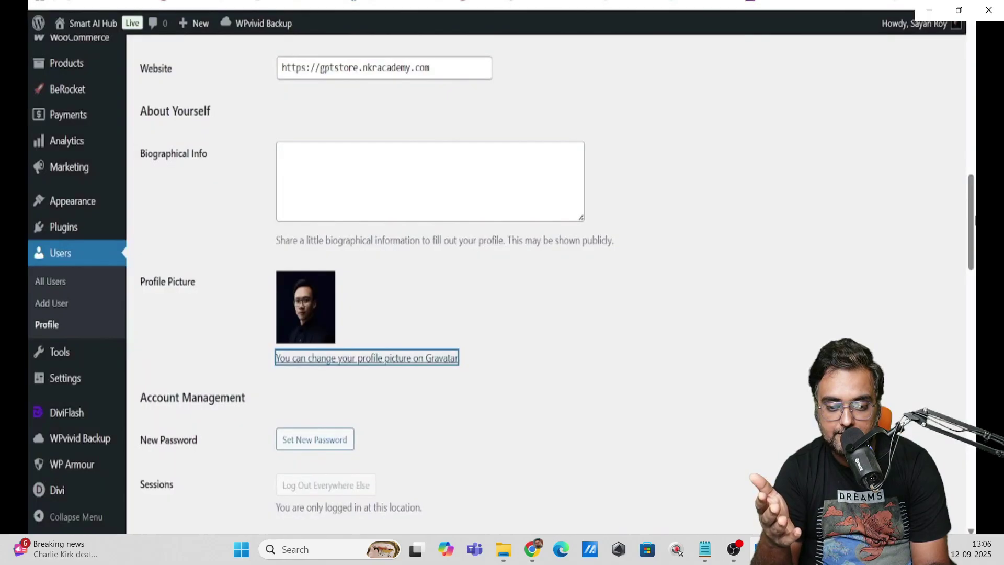
{"action": "scroll", "coordinate": [607, 90], "scroll_direction": "up", "scroll_amount": 8}
{"action": "scroll", "coordinate": [174, 458], "scroll_direction": "down", "scroll_amount": 15}
{"action": "scroll", "coordinate": [697, 504], "scroll_direction": "up", "scroll_amount": 3}
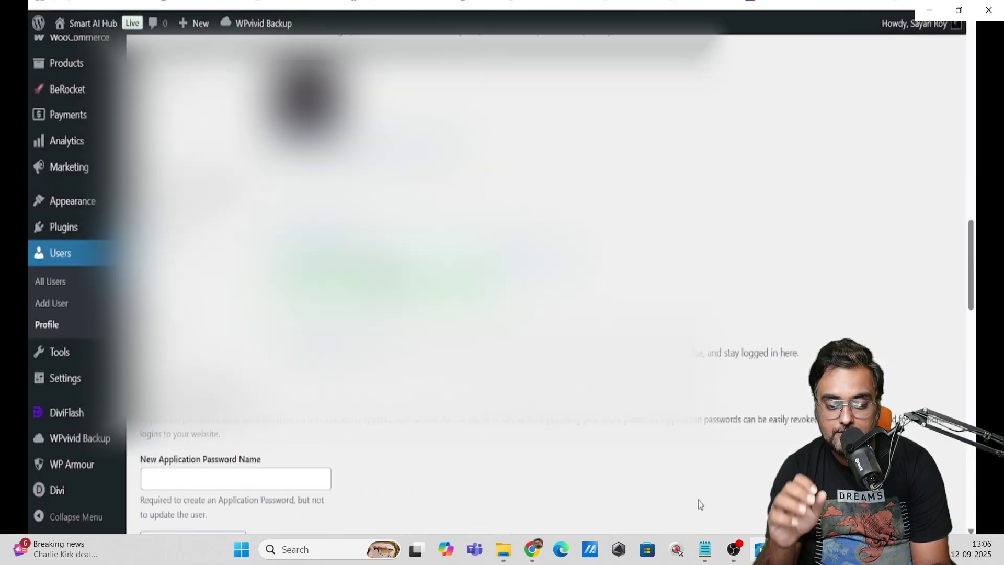
Check the saved login notes, then Update Profile and review the pending email notice.
{"action": "key", "text": "alt+Tab"}
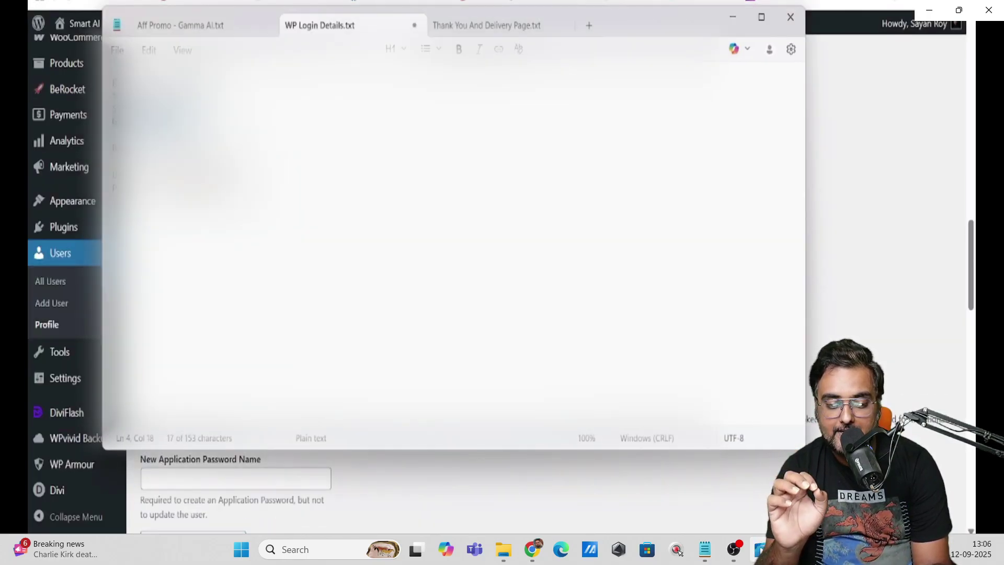
{"action": "key", "text": "alt+Tab"}
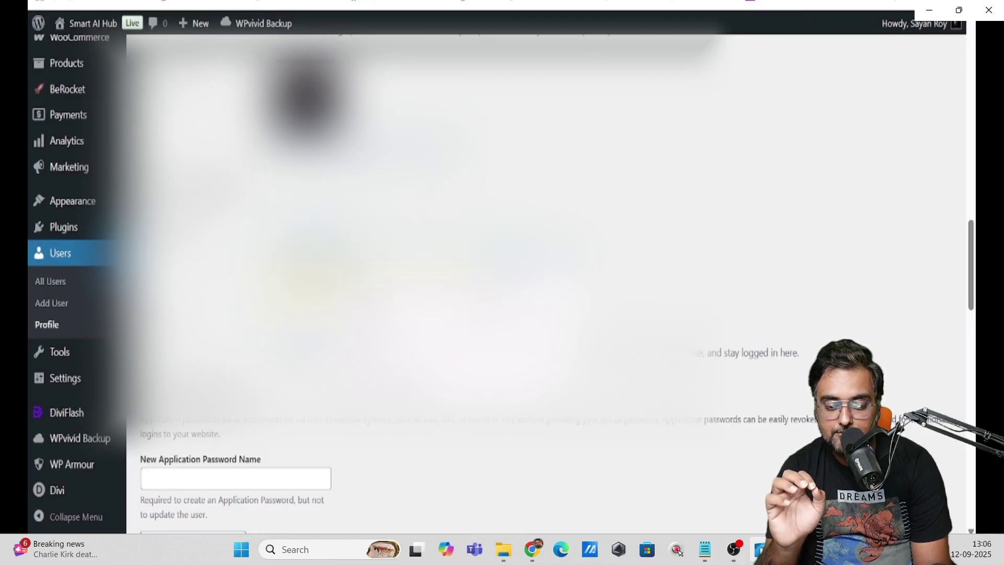
{"action": "scroll", "coordinate": [523, 283], "scroll_direction": "down", "scroll_amount": 10}
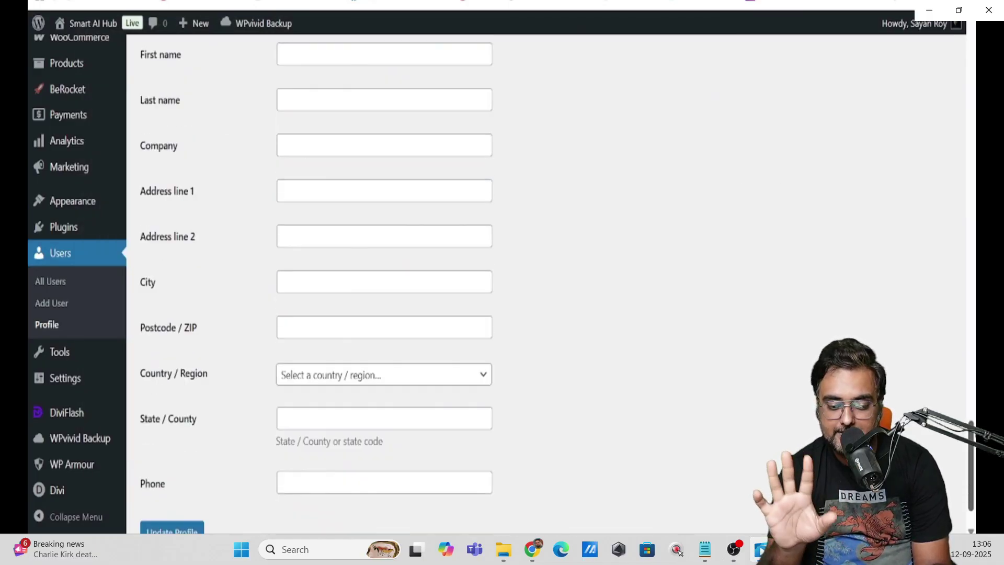
{"action": "scroll", "coordinate": [176, 460], "scroll_direction": "down", "scroll_amount": 2}
{"action": "left_click", "coordinate": [176, 460]}
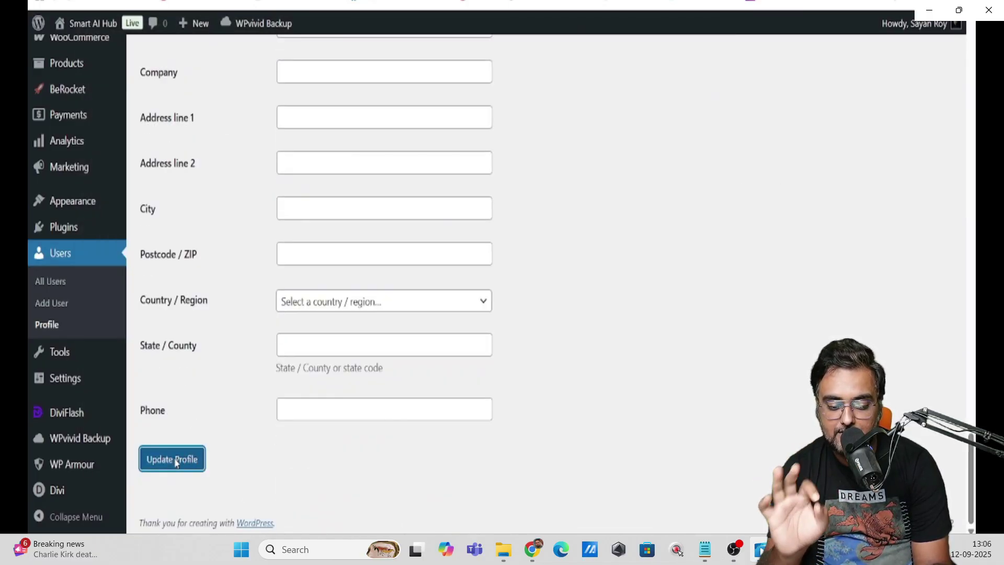
{"action": "scroll", "coordinate": [523, 283], "scroll_direction": "down", "scroll_amount": 20}
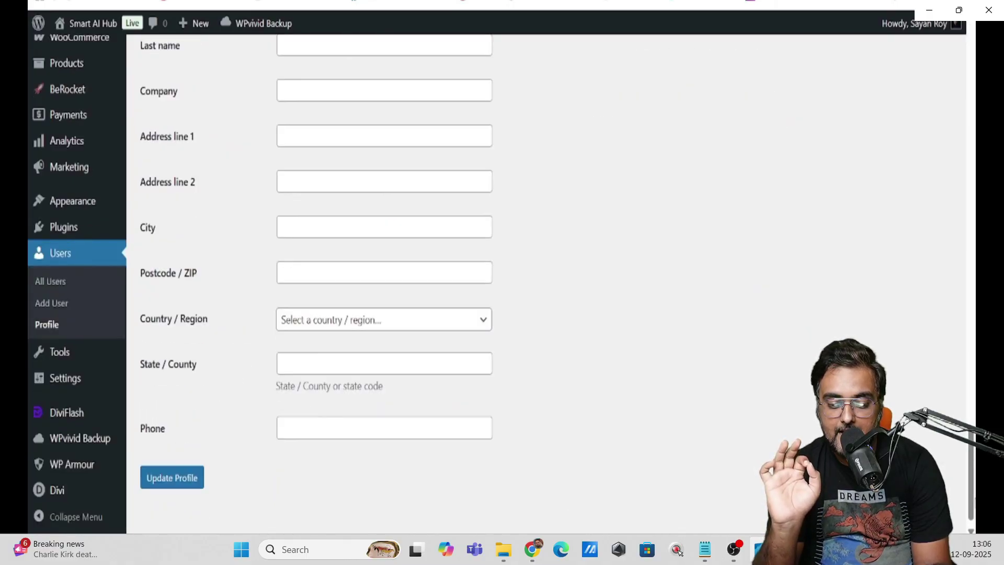
{"action": "scroll", "coordinate": [523, 282], "scroll_direction": "up", "scroll_amount": 20}
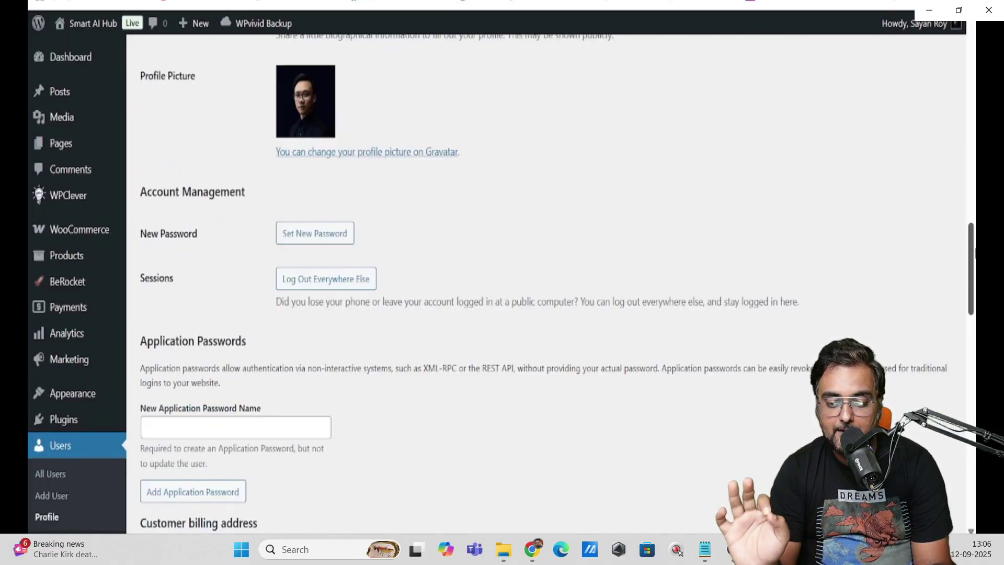
{"action": "scroll", "coordinate": [429, 272], "scroll_direction": "up", "scroll_amount": 2}
{"action": "scroll", "coordinate": [429, 272], "scroll_direction": "down", "scroll_amount": 3}
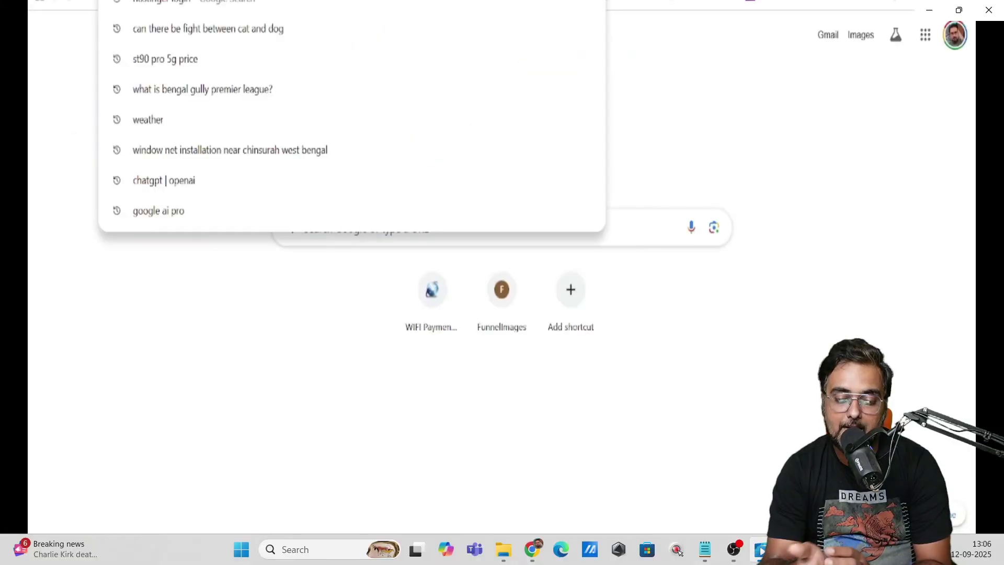
Open Gmail and follow the WordPress Email Change Request confirmation link.
{"action": "left_click", "coordinate": [925, 35]}
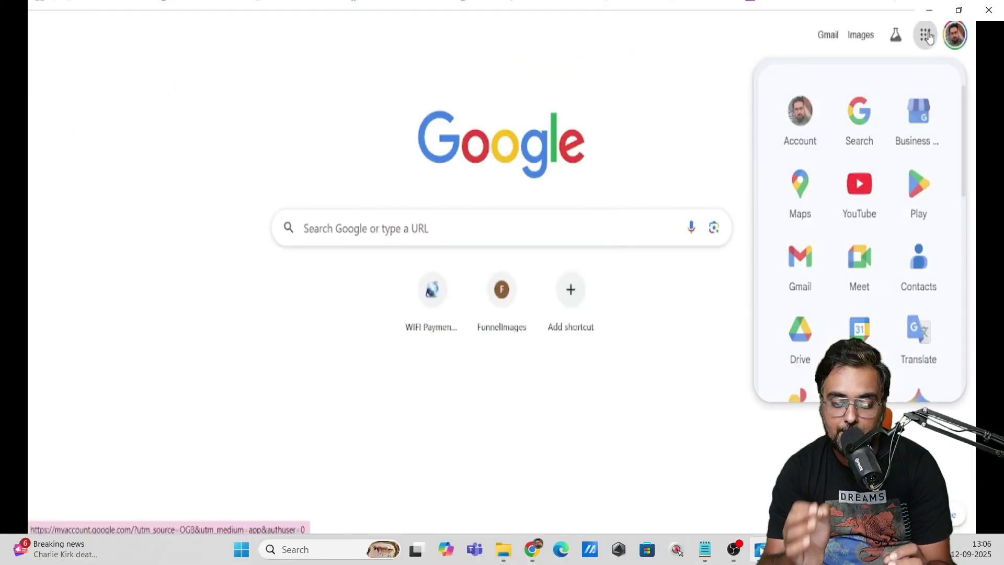
{"action": "left_click", "coordinate": [799, 263]}
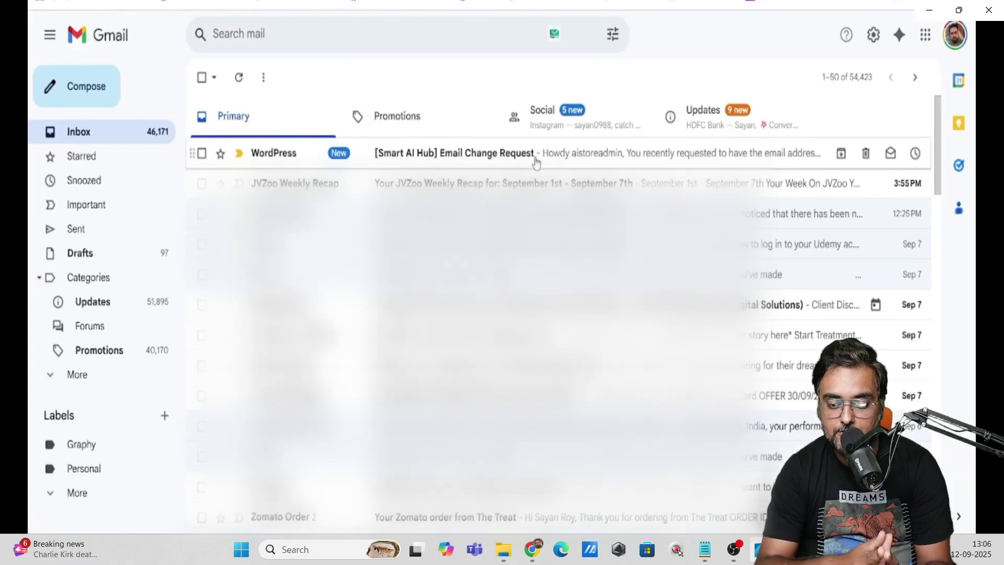
{"action": "left_click", "coordinate": [535, 162]}
{"action": "left_click", "coordinate": [407, 305]}
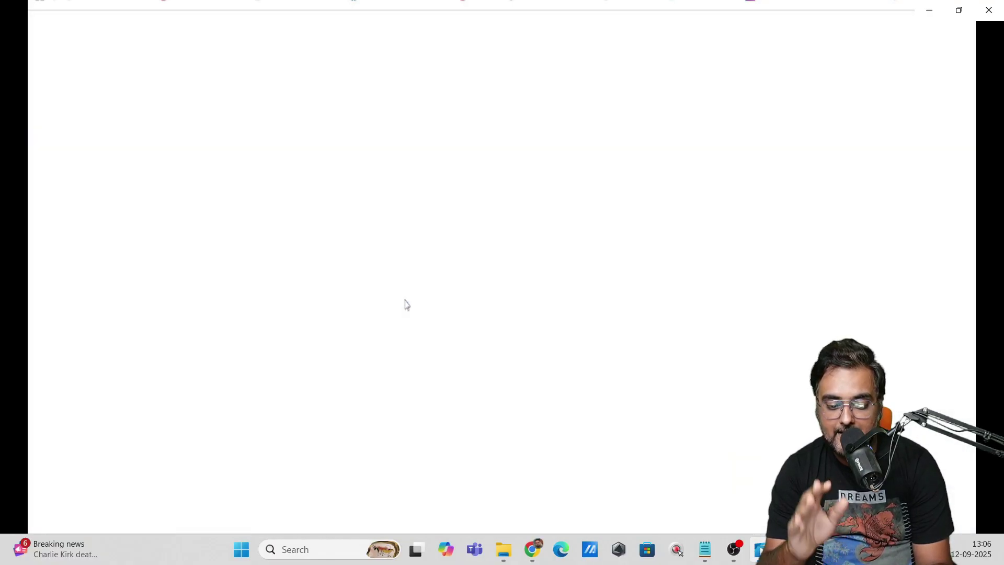
{"action": "scroll", "coordinate": [407, 305], "scroll_direction": "down", "scroll_amount": 20}
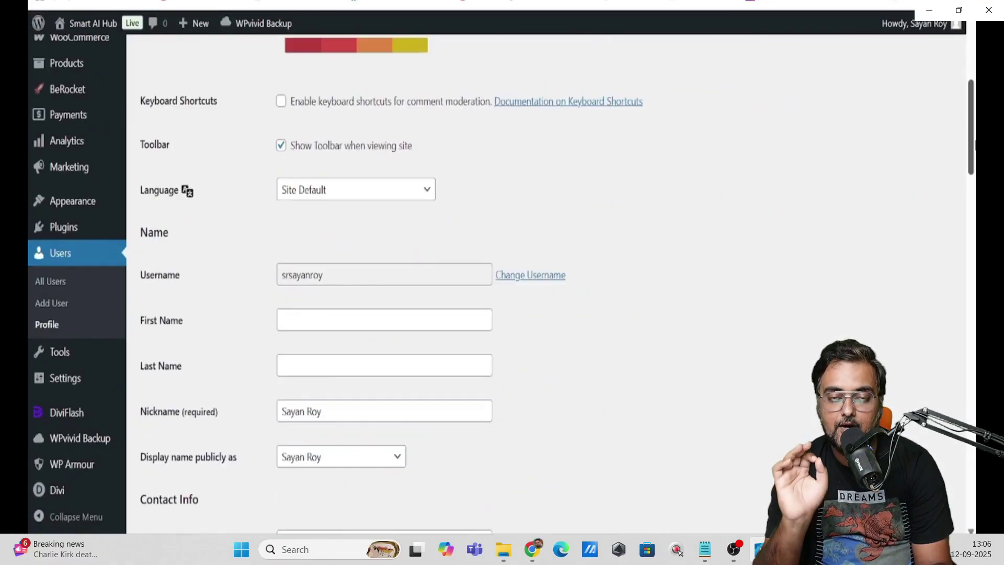
{"action": "scroll", "coordinate": [406, 304], "scroll_direction": "down", "scroll_amount": 8}
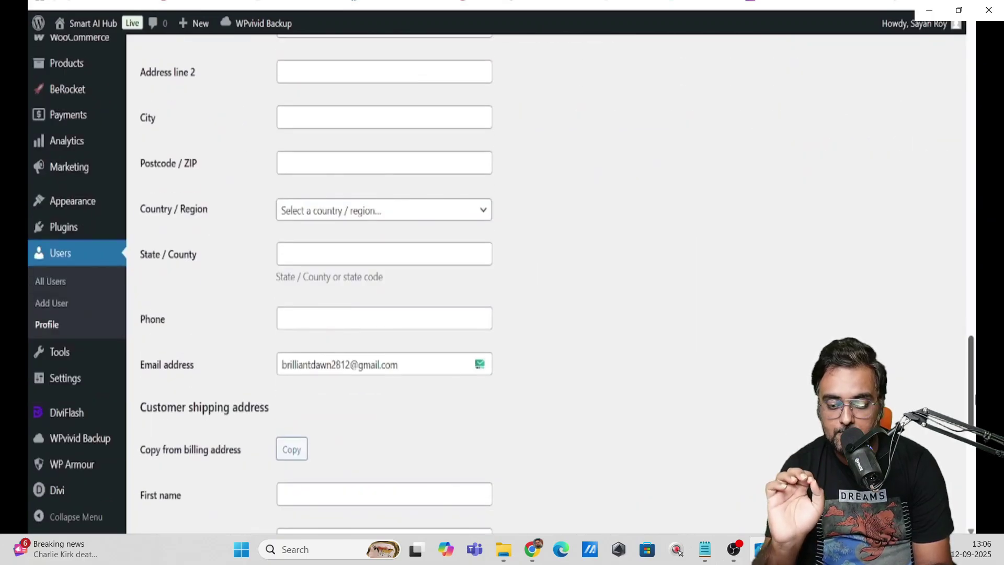
{"action": "scroll", "coordinate": [406, 314], "scroll_direction": "up", "scroll_amount": 5}
{"action": "scroll", "coordinate": [405, 314], "scroll_direction": "down", "scroll_amount": 5}
Replace the billing Email address with the new owner address and update the profile.
{"action": "left_click", "coordinate": [405, 332]}
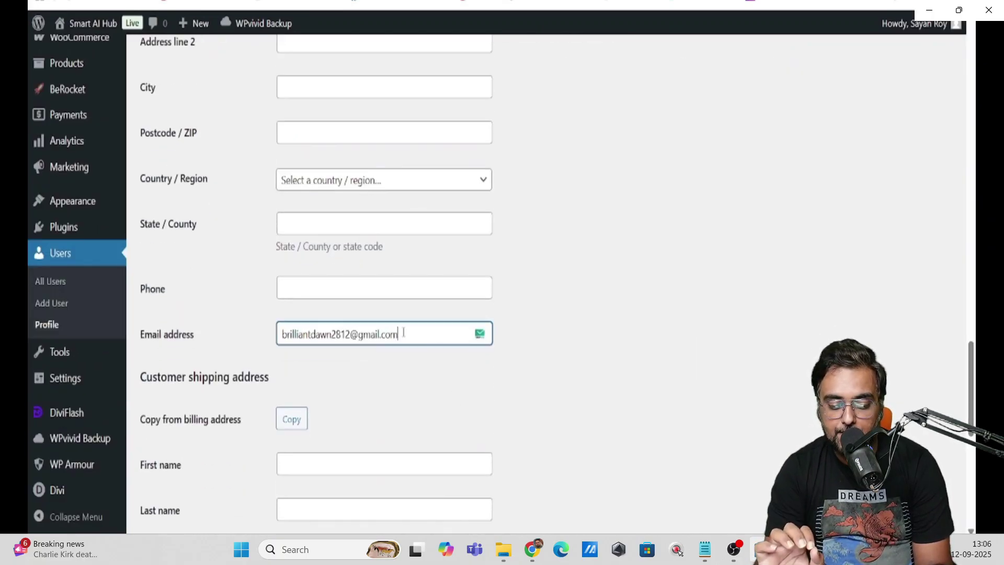
{"action": "left_click_drag", "start_coordinate": [406, 332], "coordinate": [287, 330]}
{"action": "left_click", "coordinate": [380, 366]}
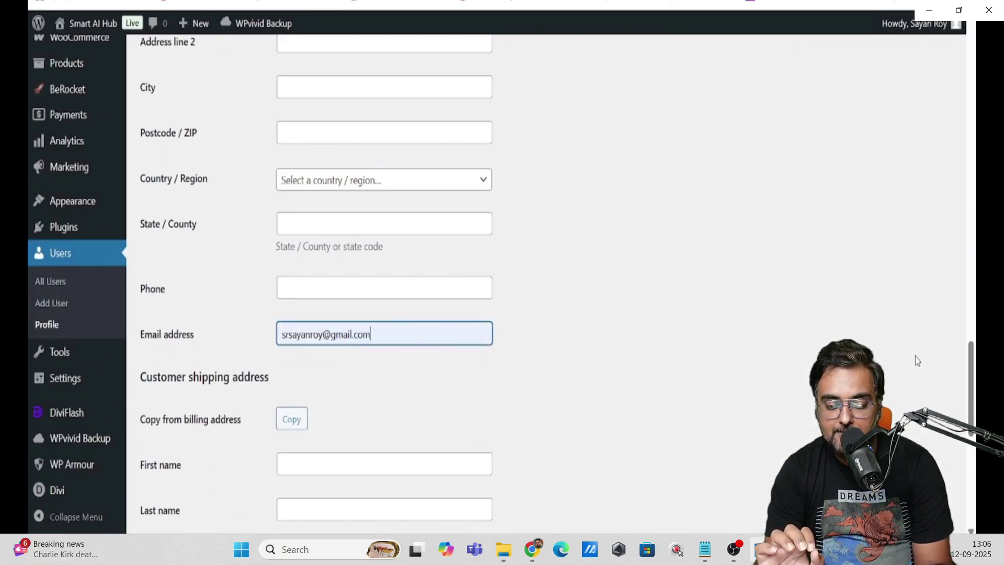
{"action": "scroll", "coordinate": [564, 439], "scroll_direction": "down", "scroll_amount": 8}
{"action": "left_click", "coordinate": [167, 501]}
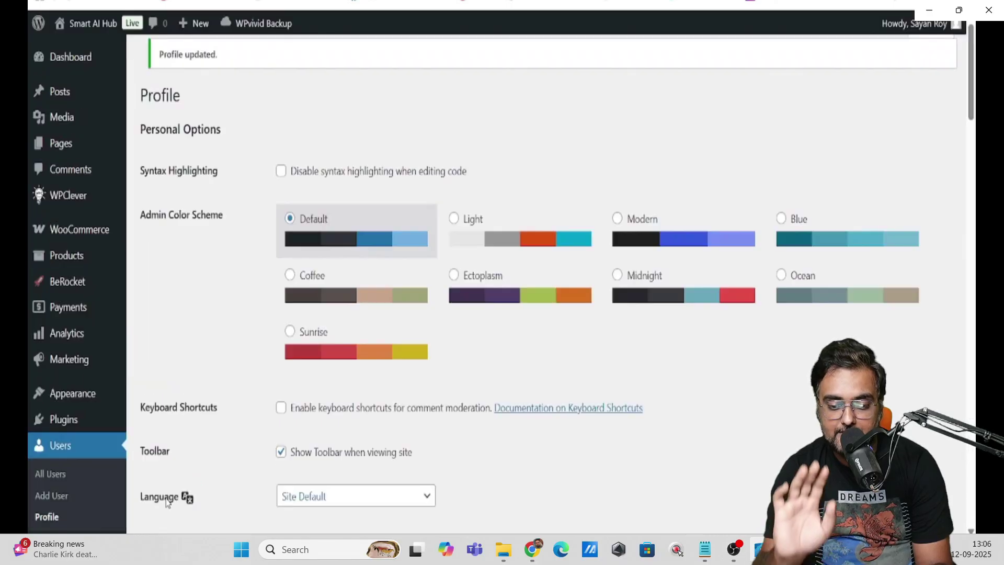
Read through the store documentation page, then return to the WordPress profile.
{"action": "key", "text": "alt+Tab"}
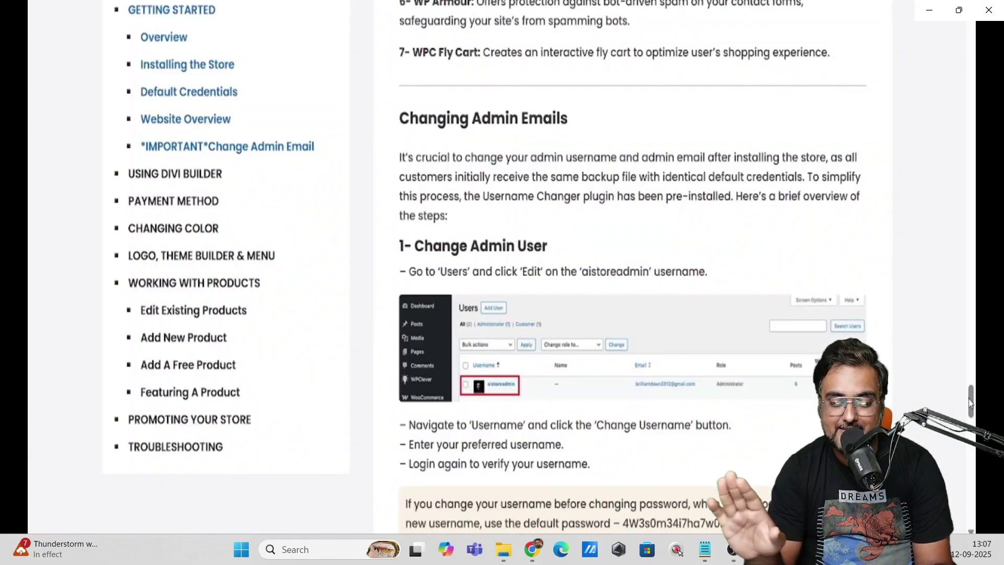
{"action": "scroll", "coordinate": [968, 212], "scroll_direction": "down", "scroll_amount": 10}
{"action": "scroll", "coordinate": [633, 261], "scroll_direction": "down", "scroll_amount": 5}
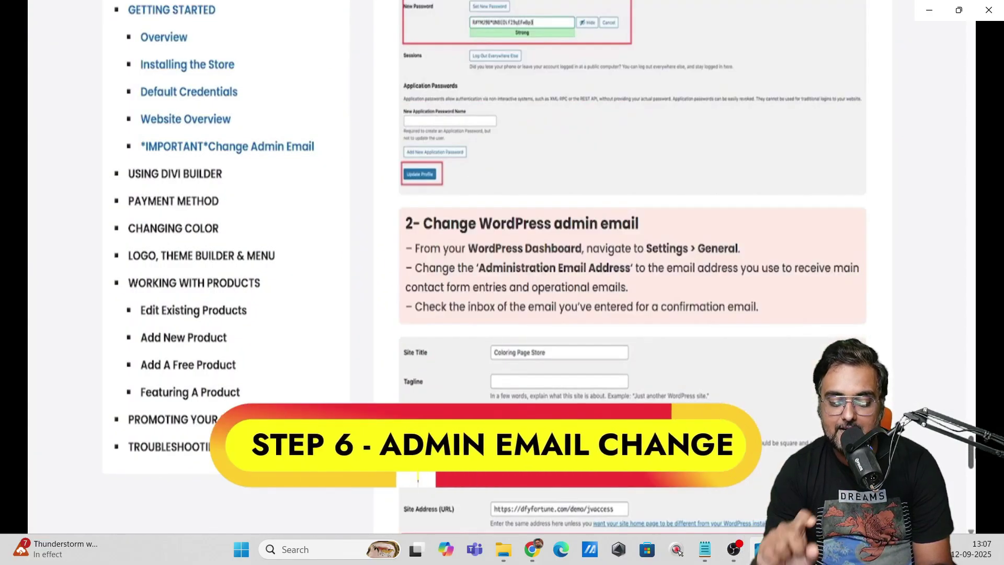
{"action": "scroll", "coordinate": [632, 261], "scroll_direction": "down", "scroll_amount": 2}
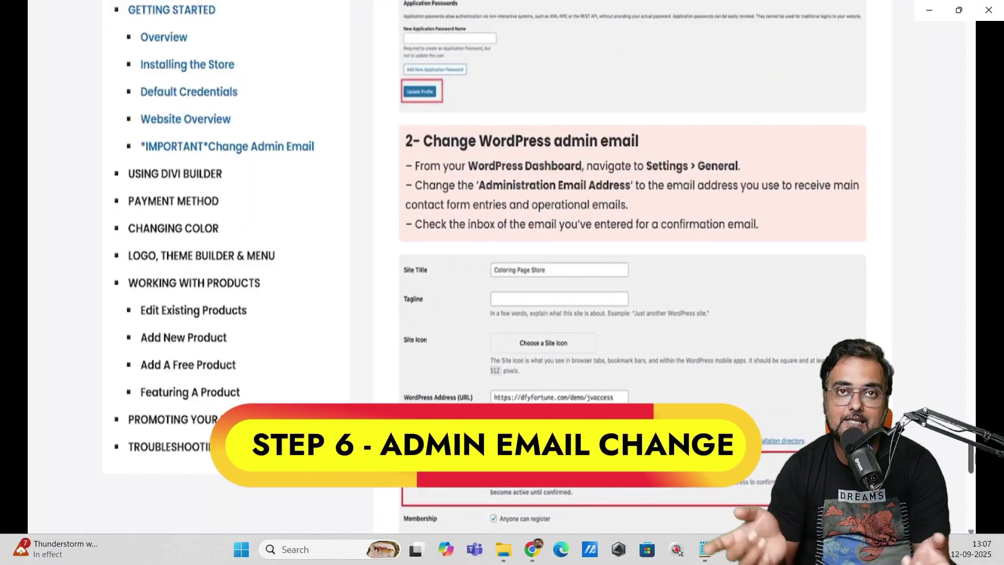
{"action": "key", "text": "alt+Tab"}
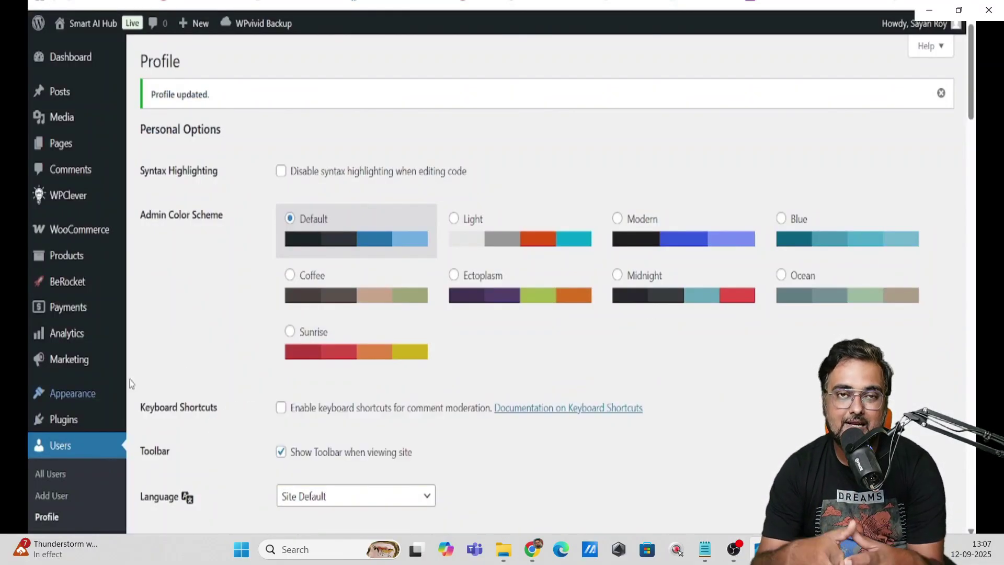
{"action": "scroll", "coordinate": [130, 385], "scroll_direction": "down", "scroll_amount": 4}
Open Settings > General and look over the administration email section.
{"action": "mouse_move", "coordinate": [105, 378]}
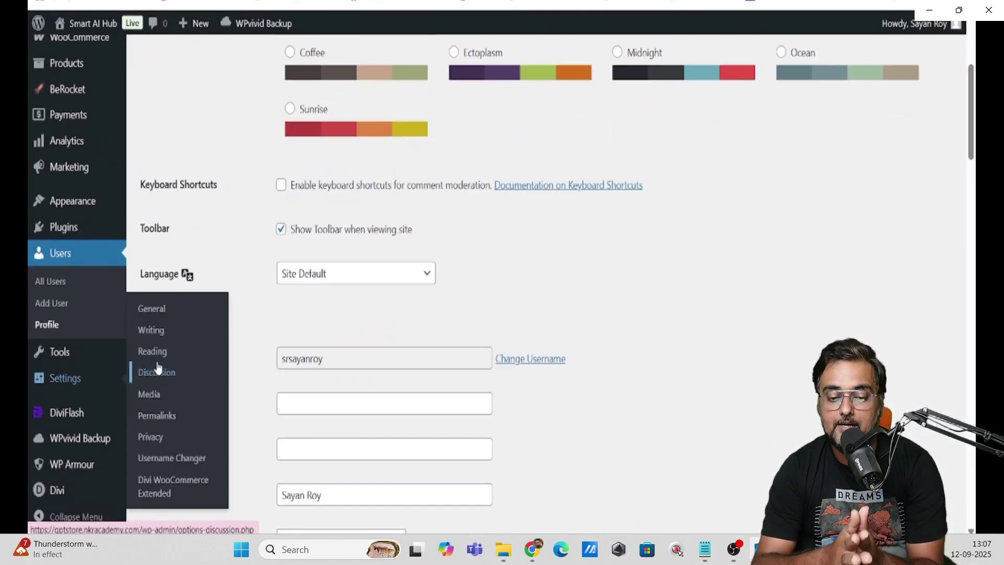
{"action": "left_click", "coordinate": [156, 312]}
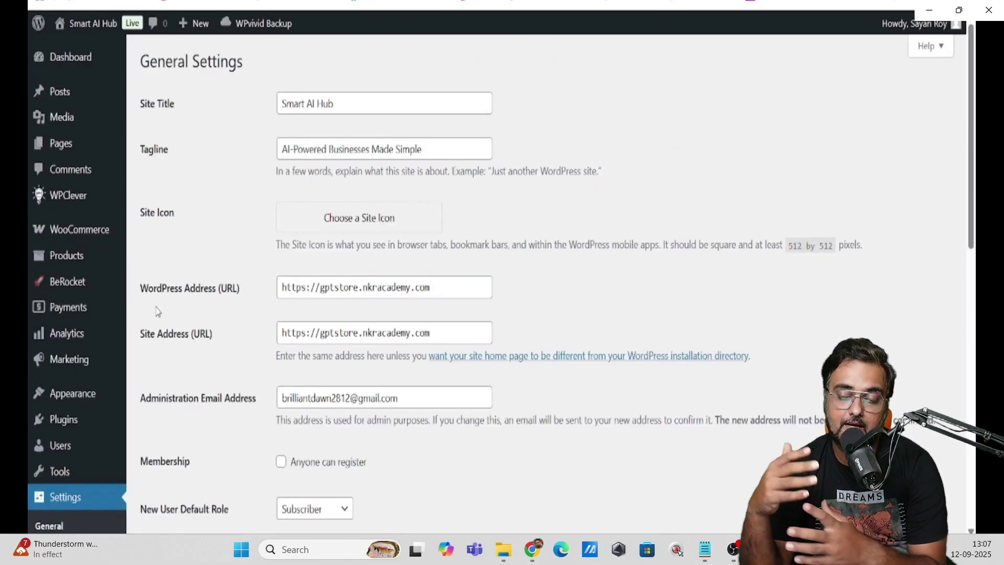
{"action": "scroll", "coordinate": [934, 162], "scroll_direction": "down", "scroll_amount": 3}
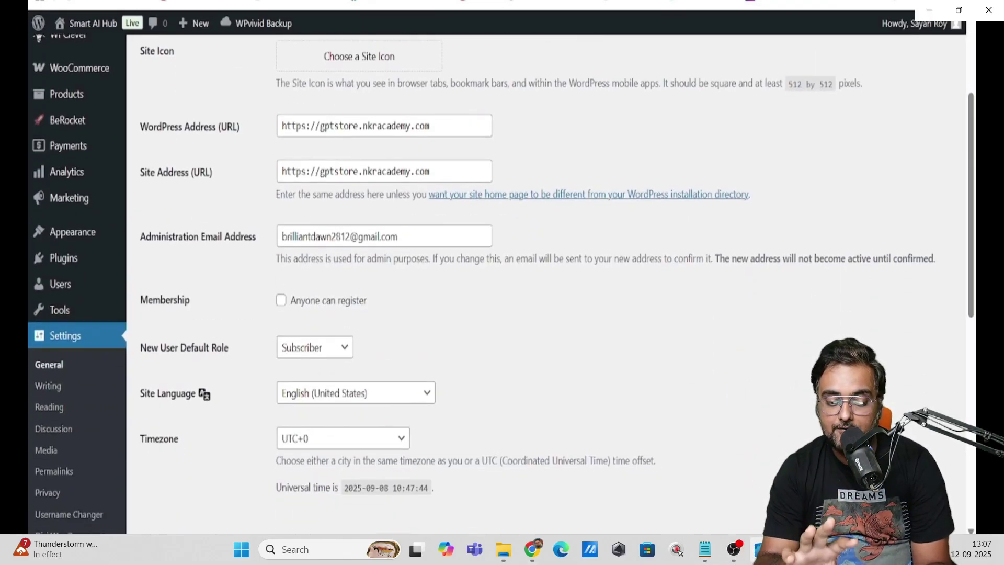
{"action": "key", "text": "ctrl+shift+a"}
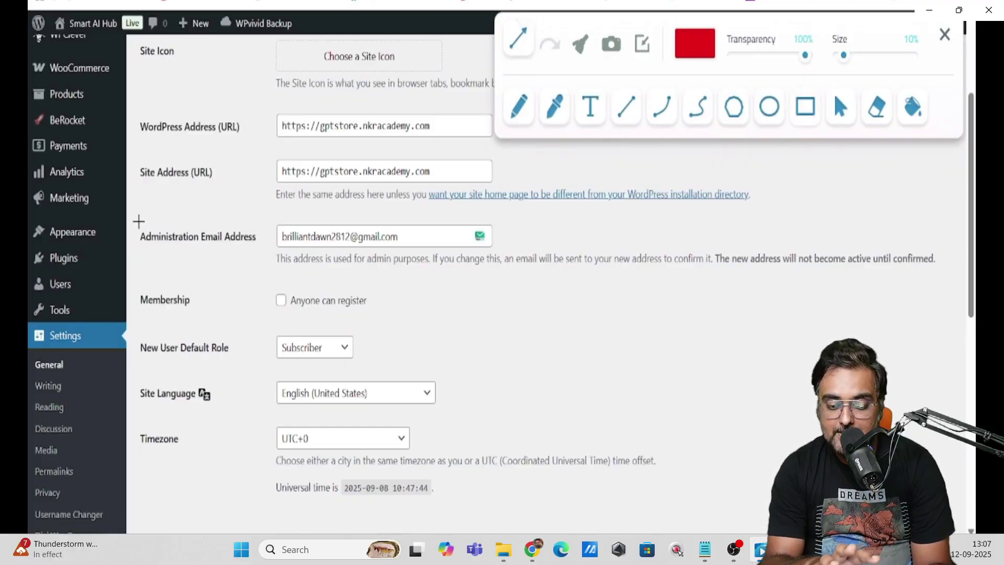
{"action": "left_click_drag", "start_coordinate": [131, 213], "coordinate": [963, 282]}
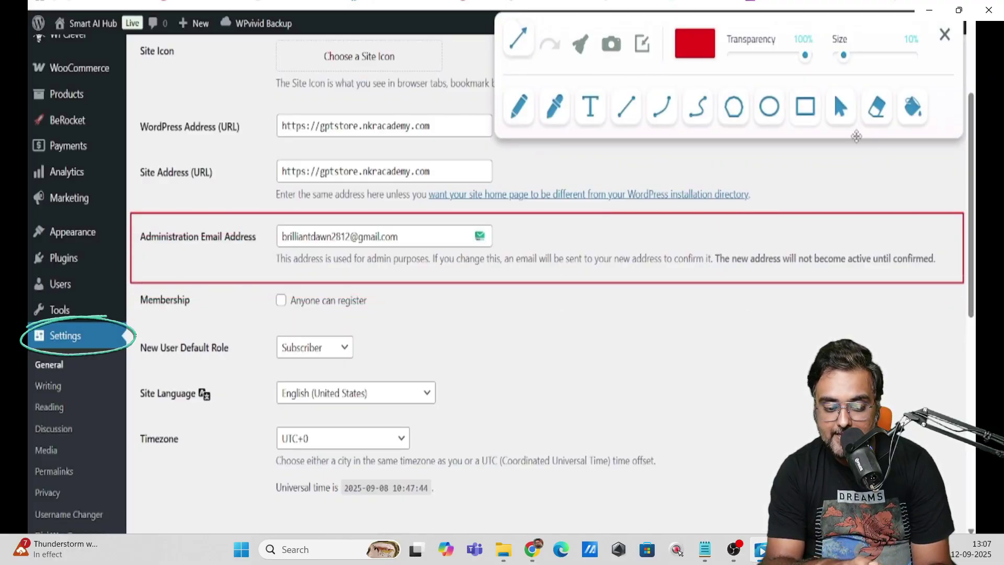
{"action": "left_click", "coordinate": [581, 42]}
Replace the Administration Email Address with the owner's new Gmail address and save.
{"action": "left_click", "coordinate": [943, 36]}
{"action": "left_click_drag", "start_coordinate": [400, 237], "coordinate": [270, 248]}
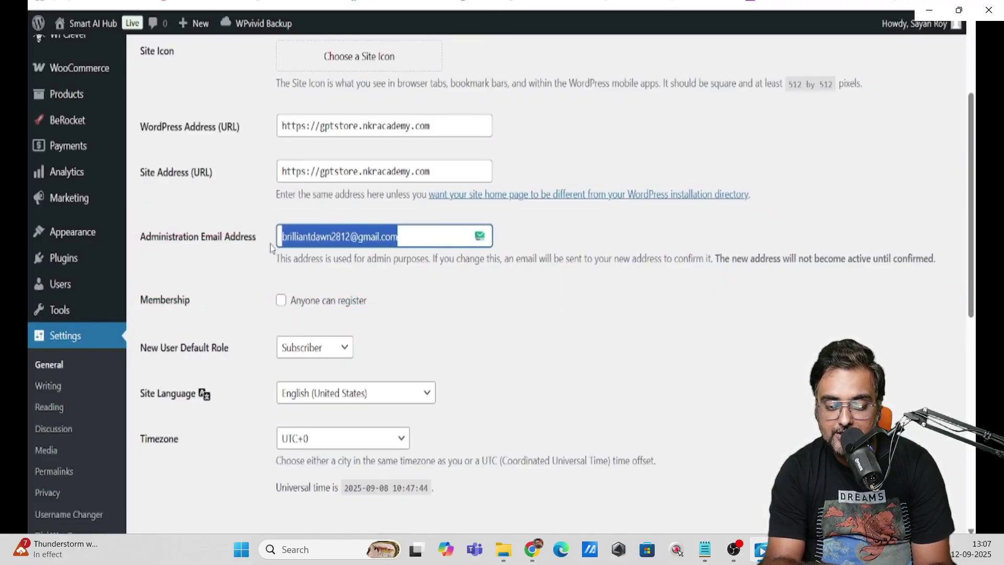
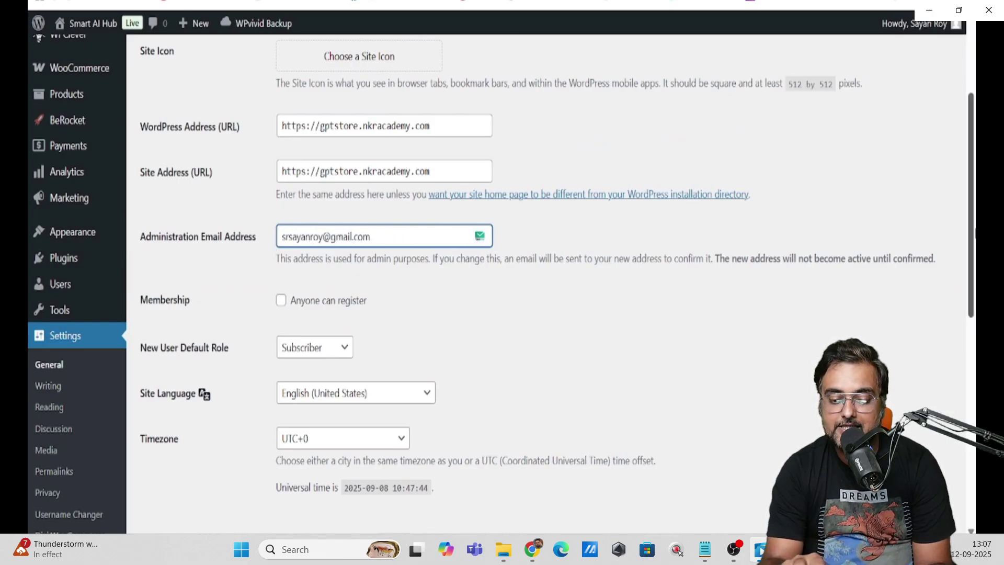
{"action": "scroll", "coordinate": [523, 282], "scroll_direction": "down", "scroll_amount": 10}
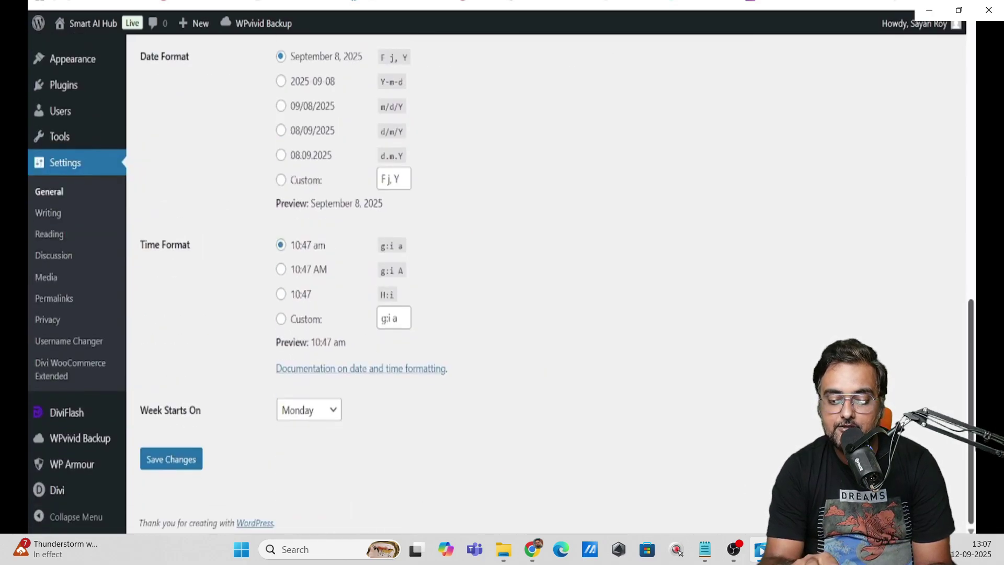
{"action": "left_click", "coordinate": [171, 459]}
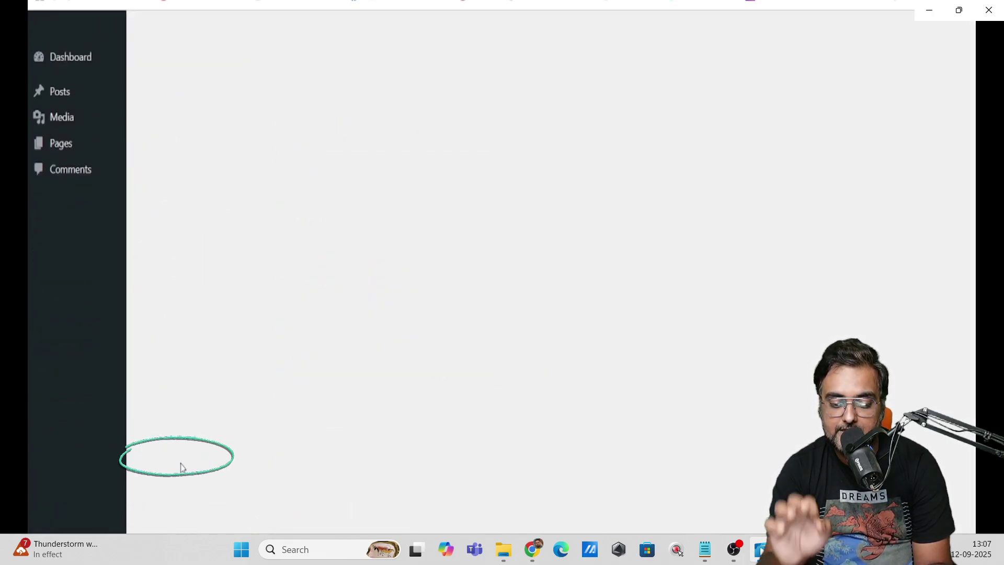
Confirm the administration email change, then bring up the store setup guide.
{"action": "scroll", "coordinate": [379, 367], "scroll_direction": "down", "scroll_amount": 3}
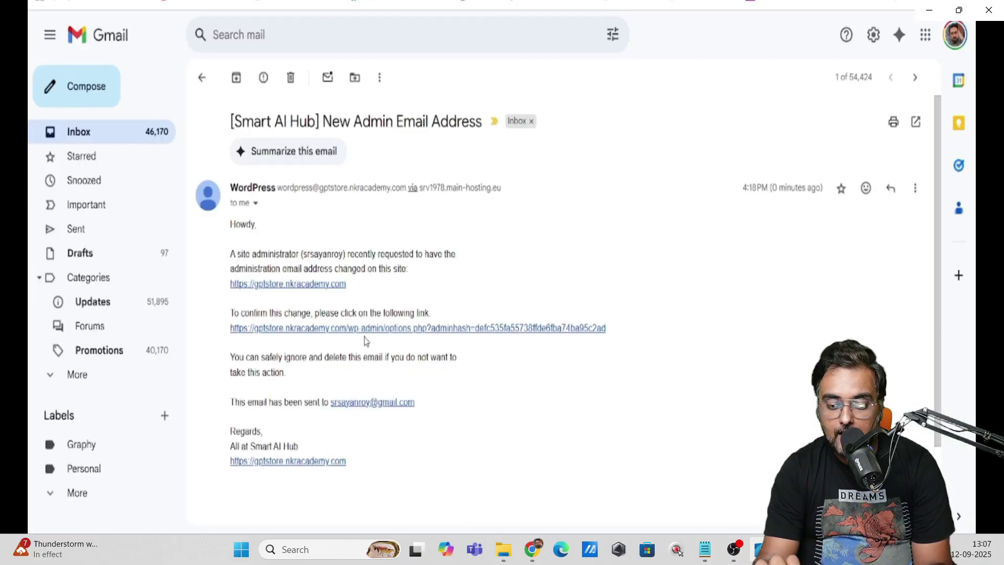
{"action": "left_click", "coordinate": [363, 332]}
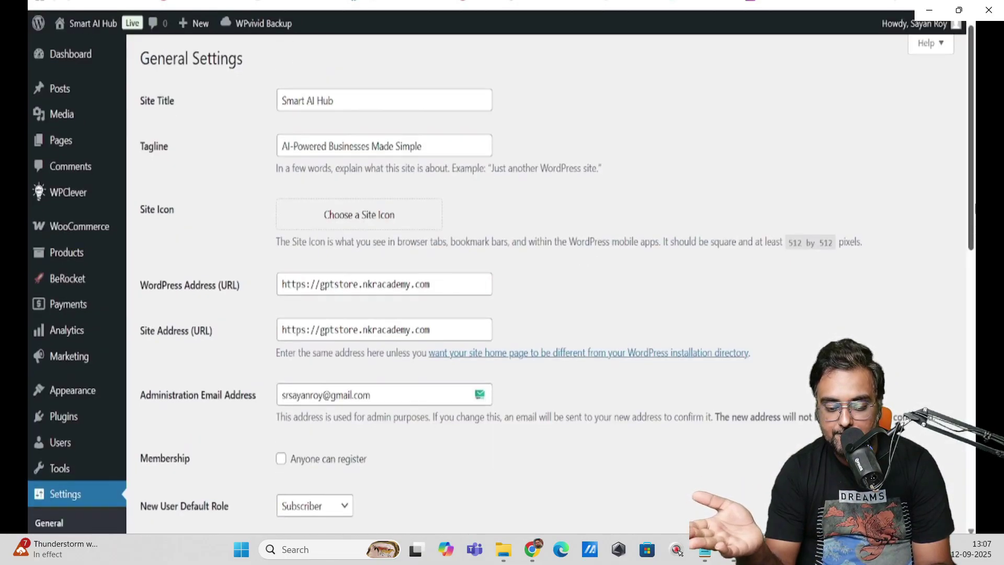
{"action": "scroll", "coordinate": [721, 101], "scroll_direction": "down", "scroll_amount": 1}
{"action": "left_click", "coordinate": [805, 107]}
{"action": "left_click_drag", "start_coordinate": [122, 305], "coordinate": [522, 348]}
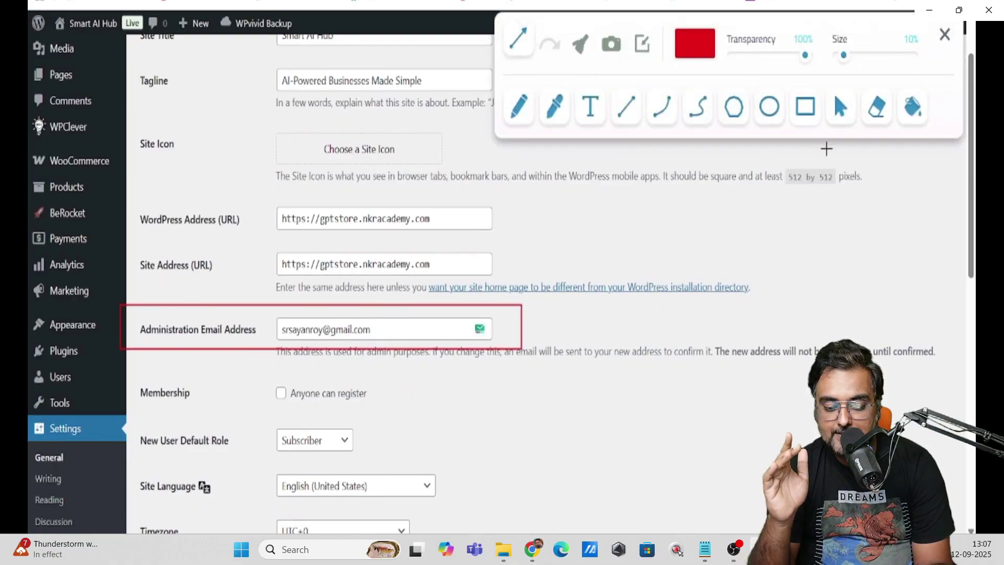
{"action": "left_click", "coordinate": [584, 46]}
{"action": "left_click", "coordinate": [944, 36]}
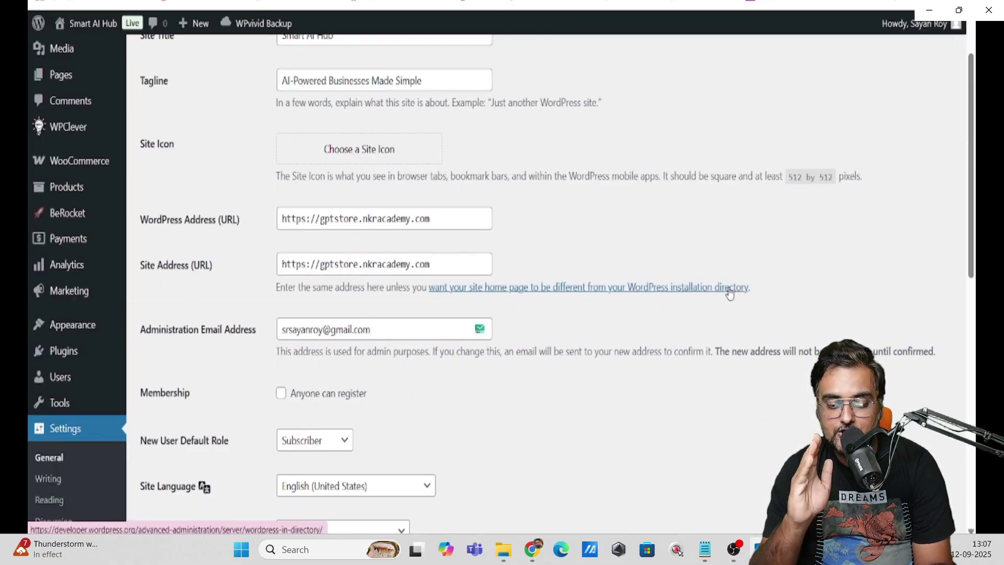
{"action": "left_click", "coordinate": [698, 502]}
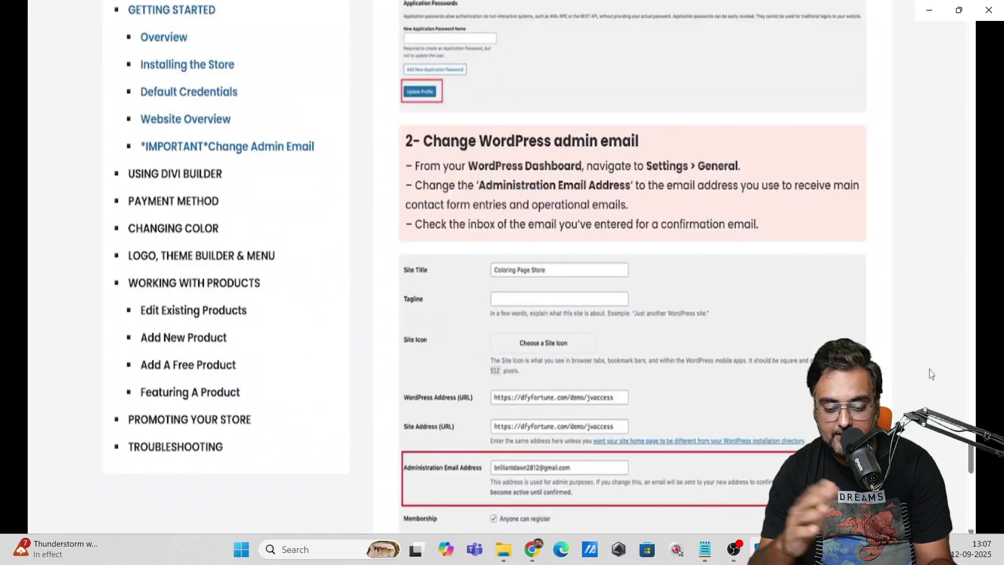
Read the setup guide's next step, then return to the site's General Settings.
{"action": "scroll", "coordinate": [970, 448], "scroll_direction": "down", "scroll_amount": 10}
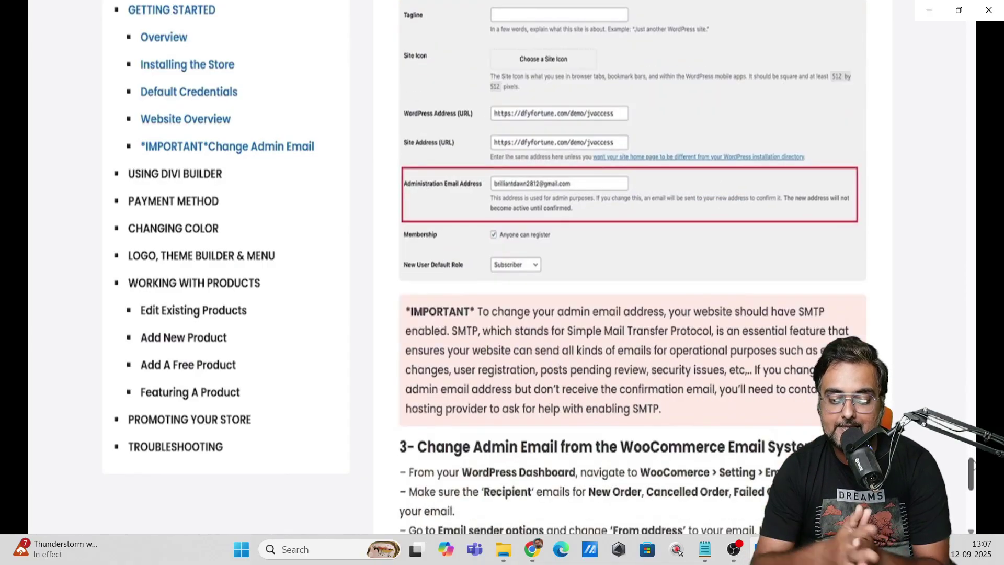
{"action": "scroll", "coordinate": [632, 261], "scroll_direction": "down", "scroll_amount": 5}
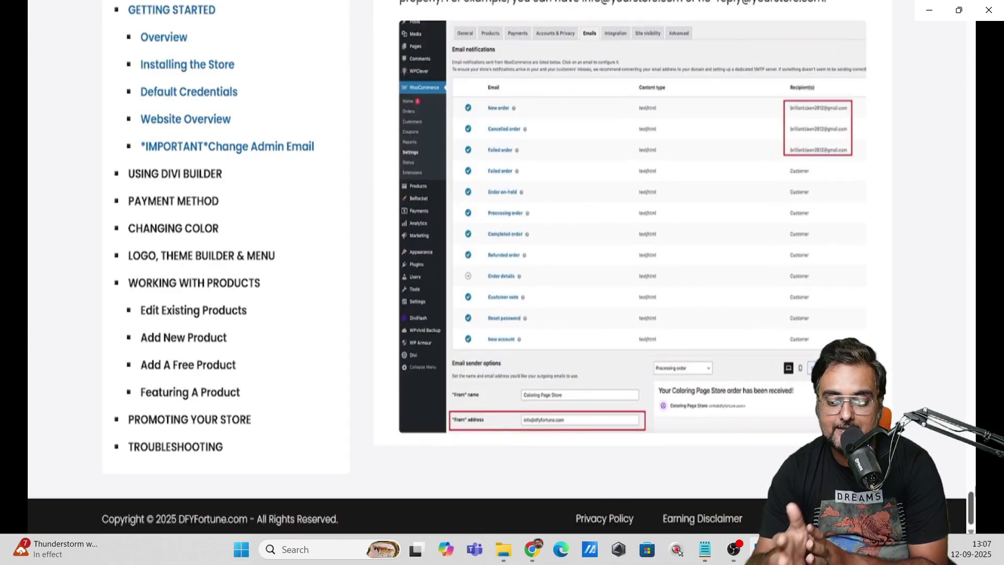
{"action": "scroll", "coordinate": [632, 262], "scroll_direction": "up", "scroll_amount": 15}
{"action": "scroll", "coordinate": [632, 261], "scroll_direction": "up", "scroll_amount": 10}
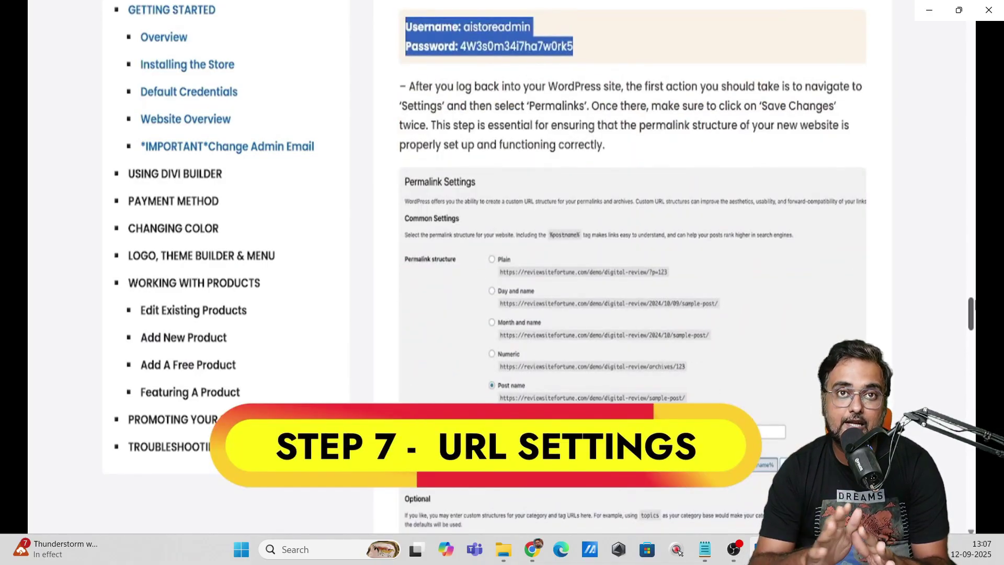
{"action": "mouse_move", "coordinate": [619, 549]}
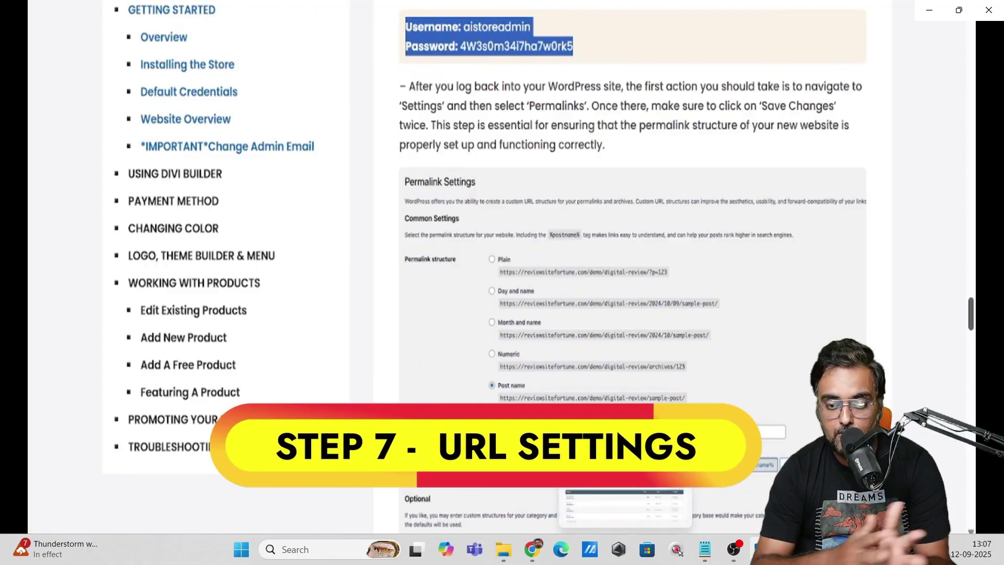
{"action": "left_click", "coordinate": [625, 507]}
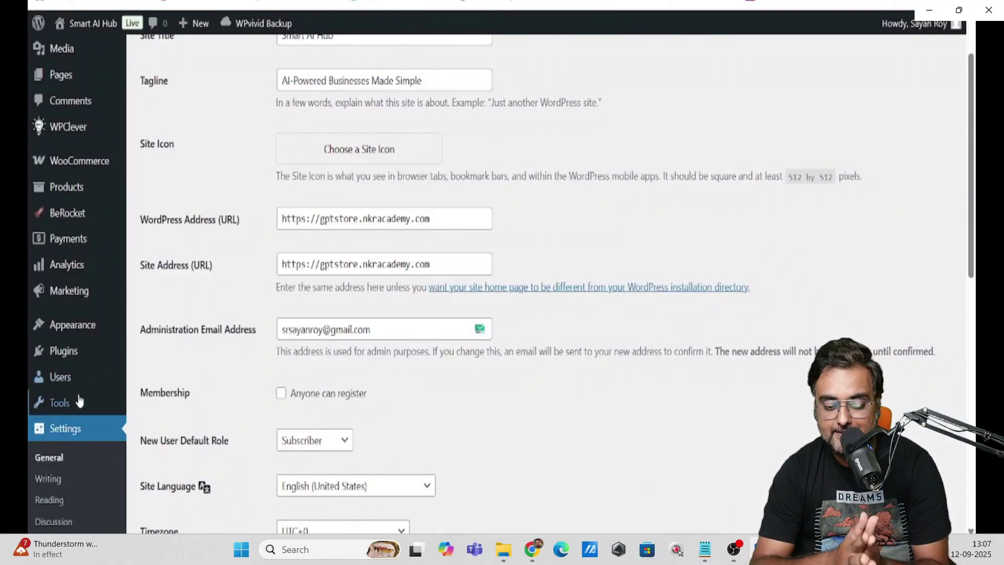
{"action": "scroll", "coordinate": [974, 267], "scroll_direction": "down", "scroll_amount": 2}
{"action": "scroll", "coordinate": [213, 374], "scroll_direction": "down", "scroll_amount": 1}
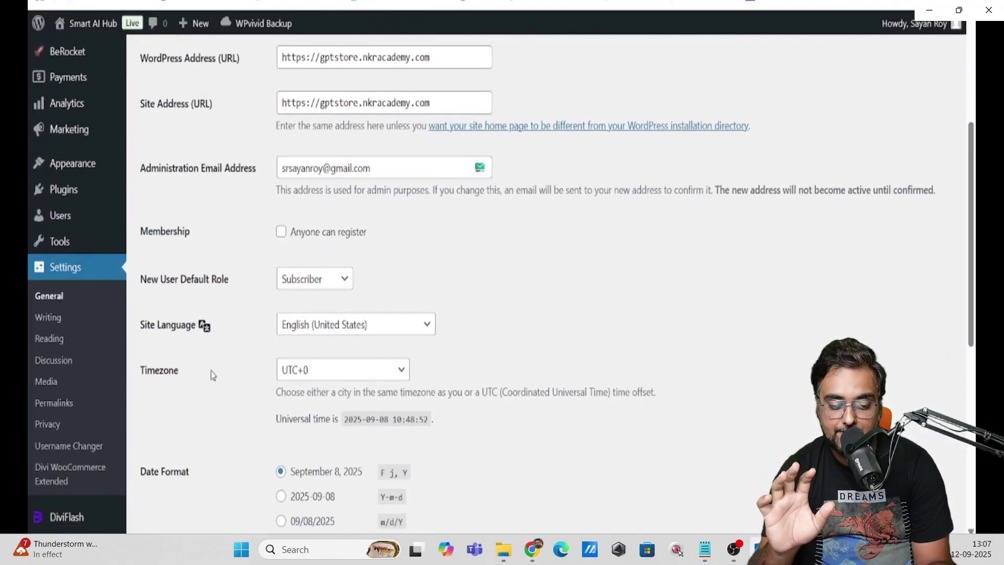
Open Settings > Permalinks and save the Post name structure.
{"action": "left_click", "coordinate": [52, 403]}
{"action": "scroll", "coordinate": [818, 19], "scroll_direction": "down", "scroll_amount": 2}
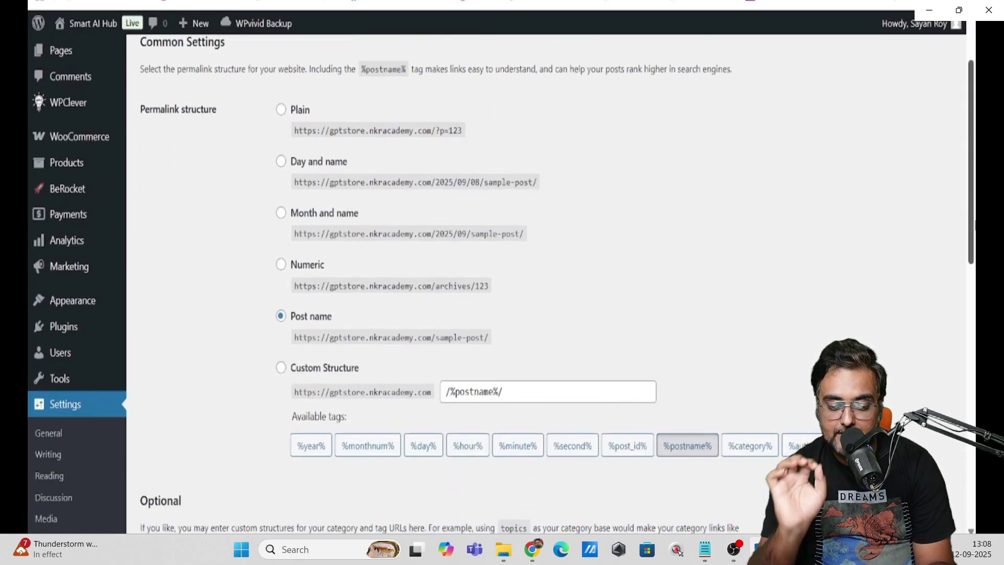
{"action": "key", "text": "ctrl+shift+d"}
{"action": "left_click", "coordinate": [805, 106]}
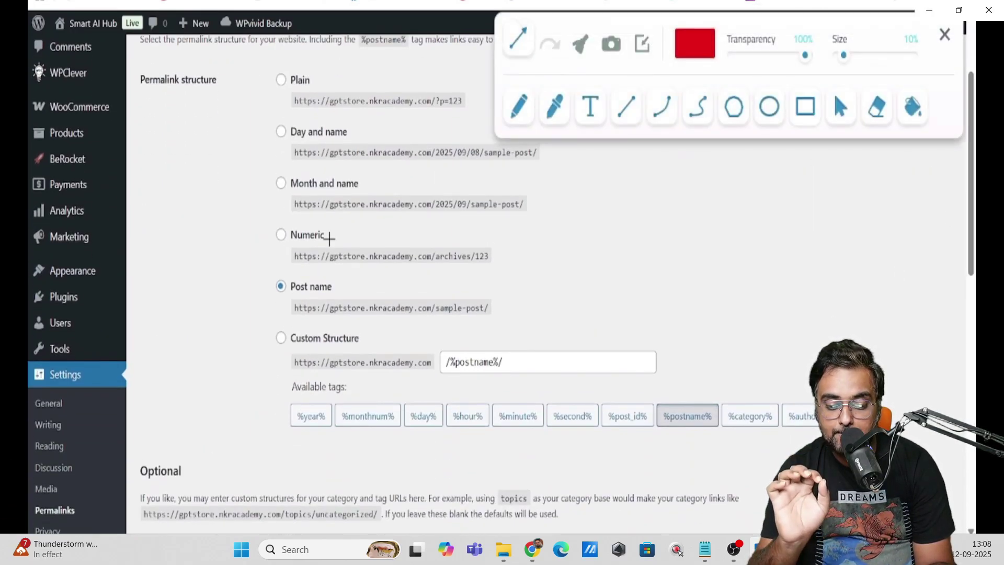
{"action": "left_click_drag", "start_coordinate": [253, 270], "coordinate": [513, 331]}
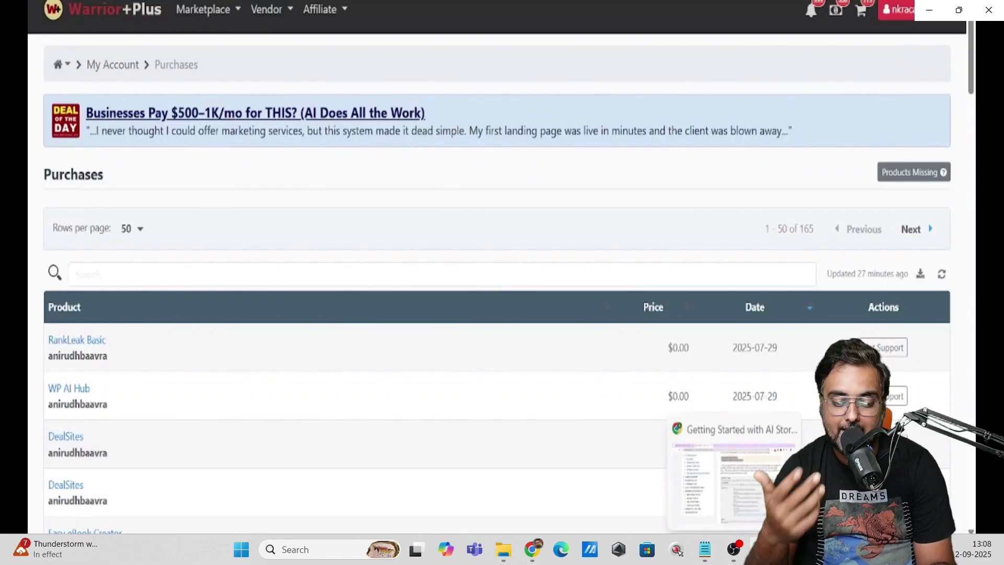
{"action": "left_click", "coordinate": [735, 470]}
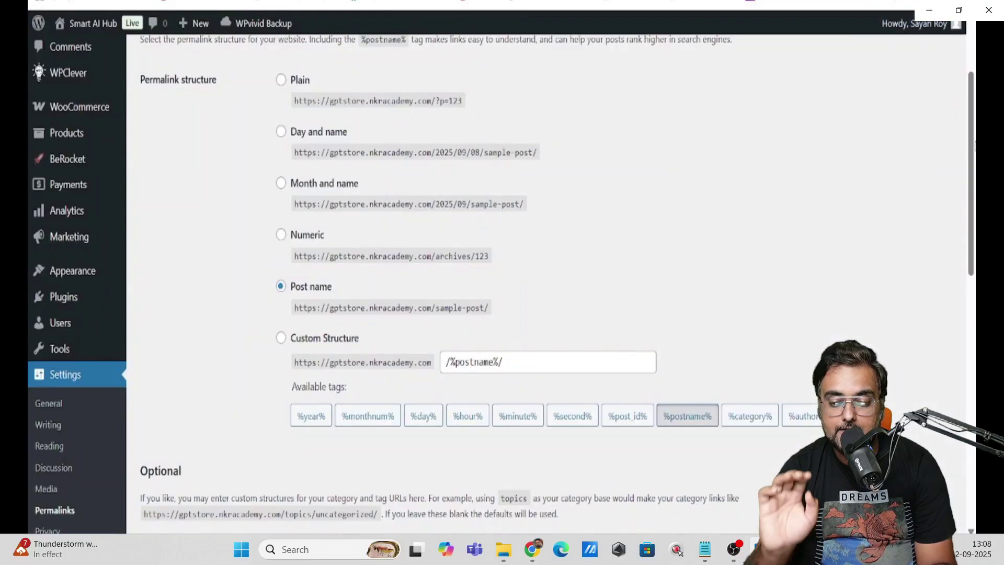
{"action": "scroll", "coordinate": [502, 314], "scroll_direction": "down", "scroll_amount": 10}
{"action": "left_click", "coordinate": [170, 470]}
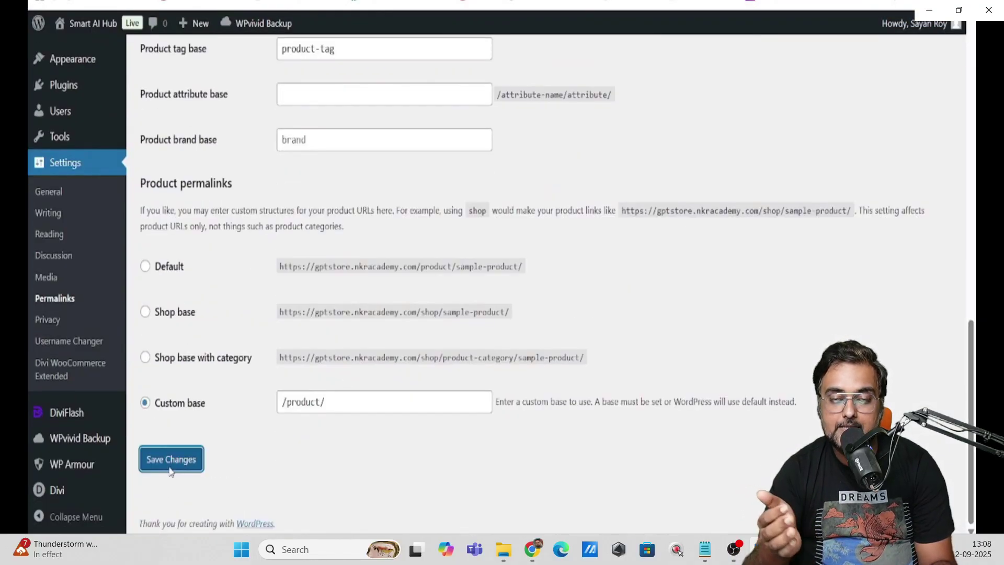
Open WooCommerce Settings and find the Email sender options on the Emails tab.
{"action": "mouse_move", "coordinate": [78, 229]}
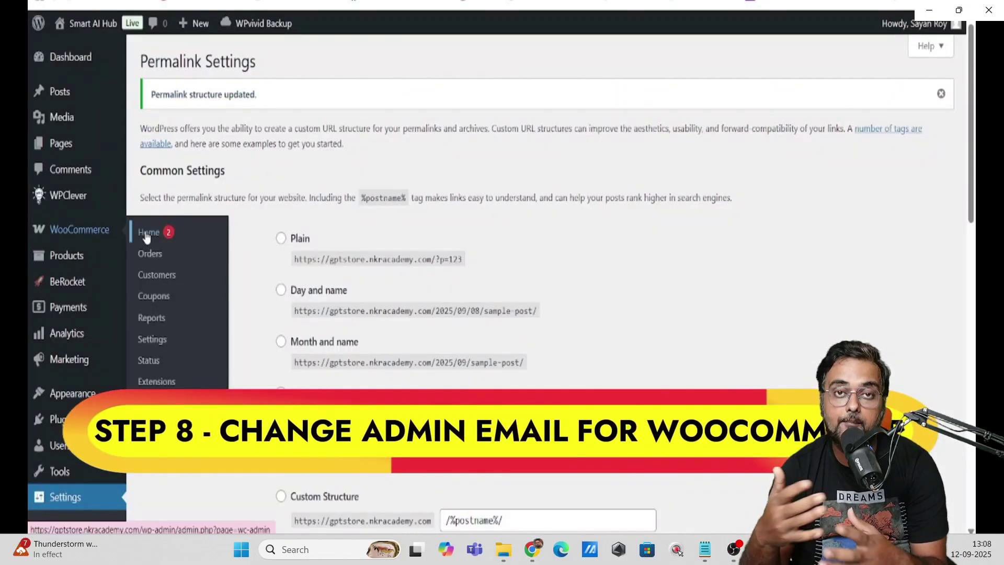
{"action": "left_click", "coordinate": [152, 341]}
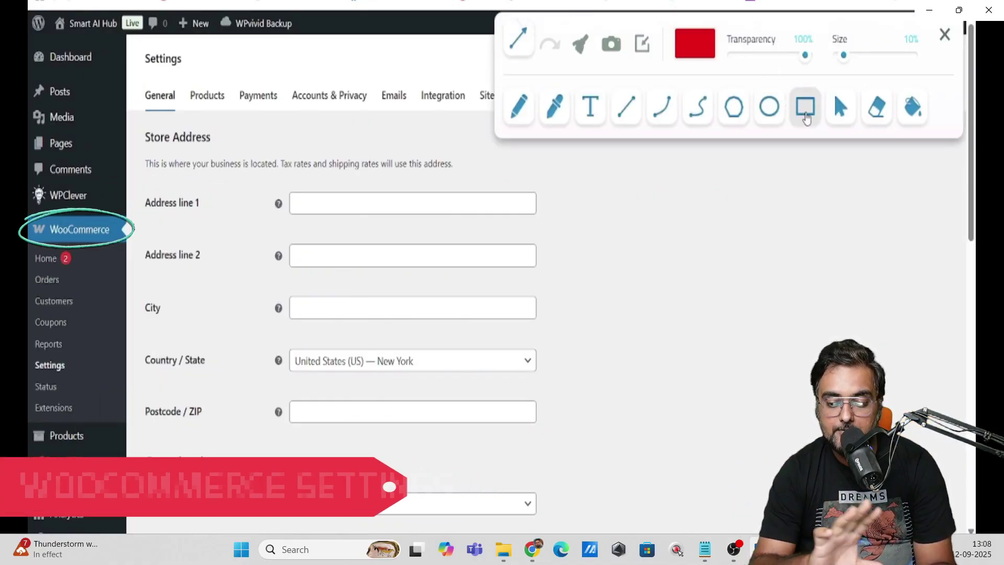
{"action": "left_click_drag", "start_coordinate": [371, 69], "coordinate": [414, 119]}
{"action": "left_click", "coordinate": [944, 34]}
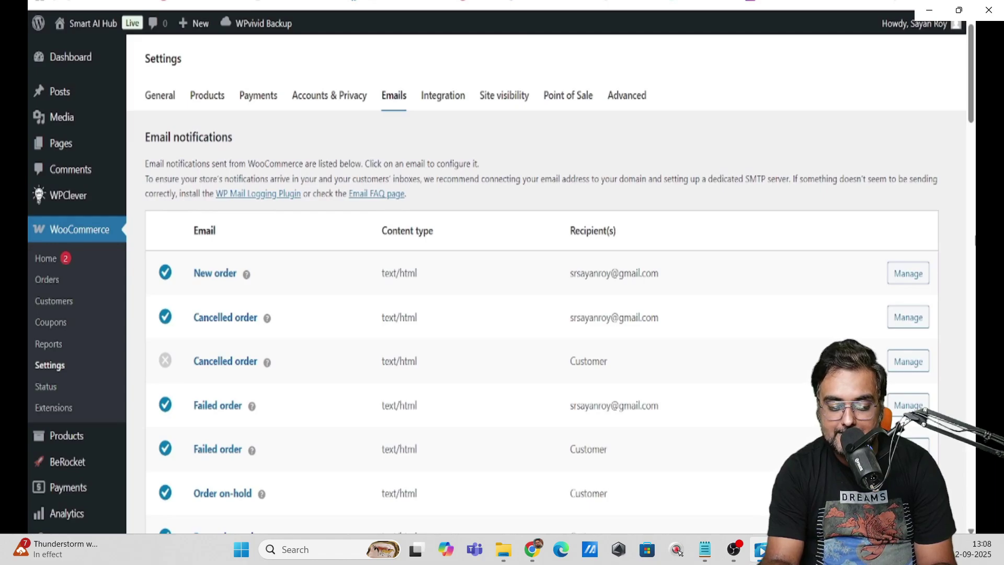
{"action": "scroll", "coordinate": [549, 314], "scroll_direction": "down", "scroll_amount": 12}
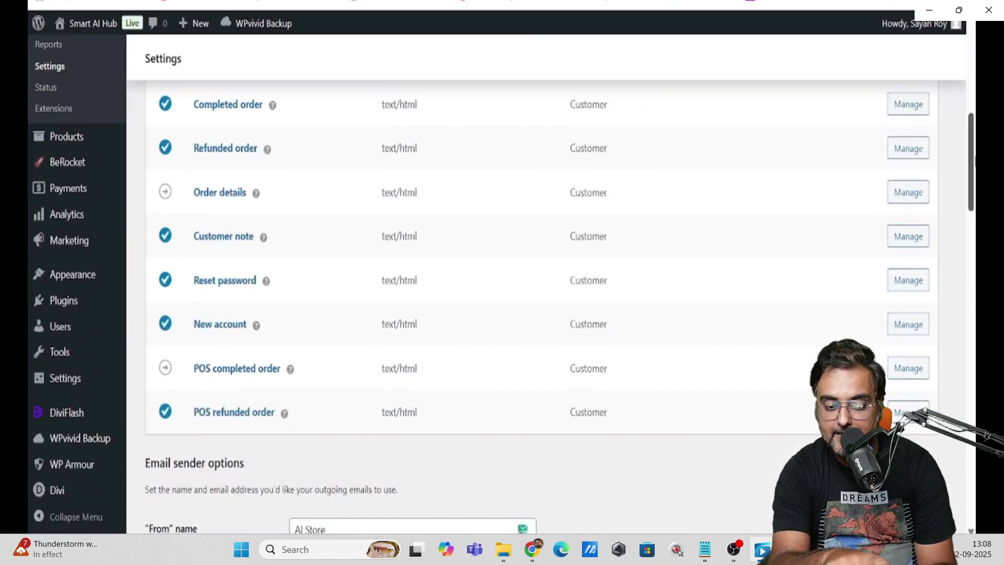
{"action": "scroll", "coordinate": [483, 282], "scroll_direction": "up", "scroll_amount": 1}
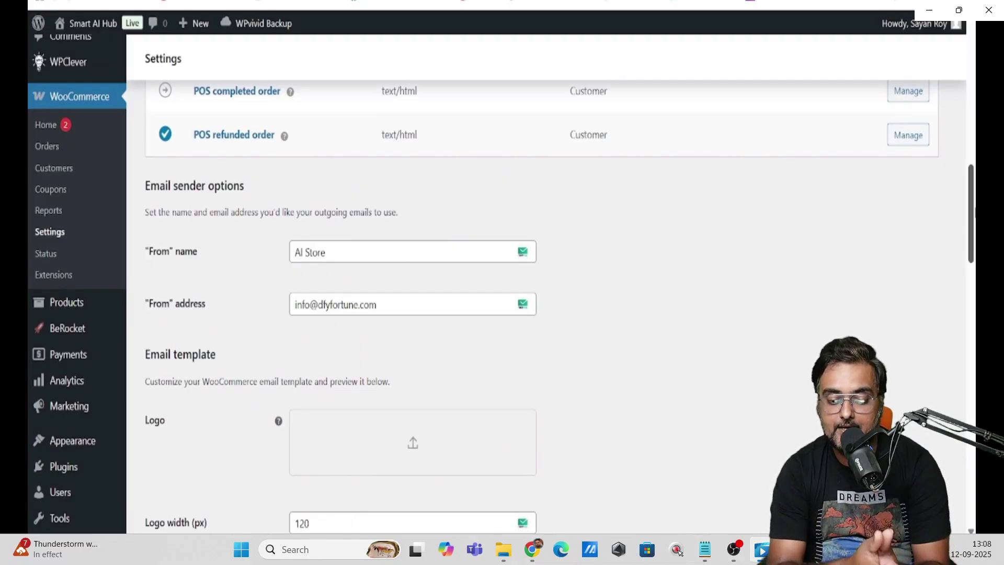
{"action": "scroll", "coordinate": [345, 287], "scroll_direction": "down", "scroll_amount": 15}
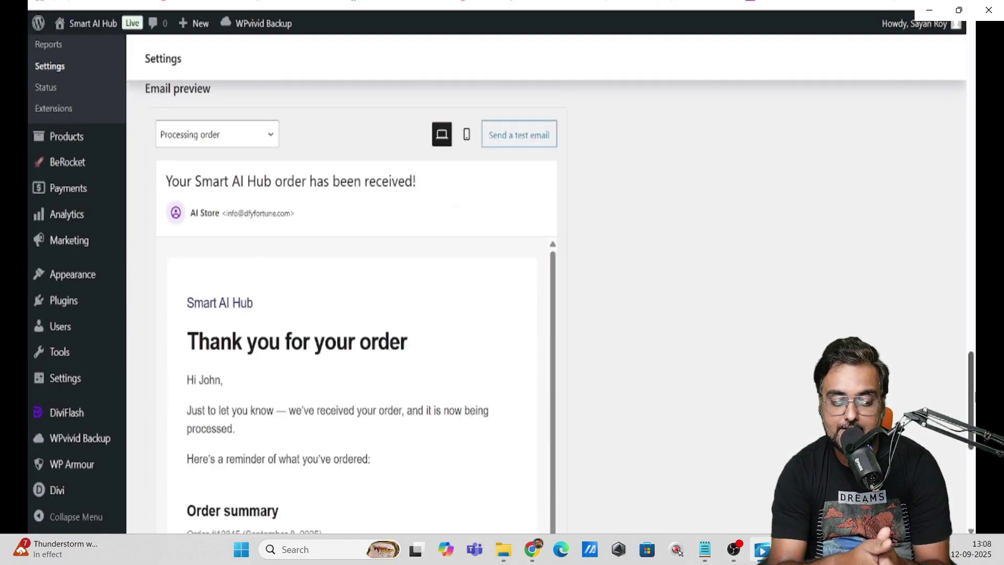
{"action": "scroll", "coordinate": [345, 287], "scroll_direction": "up", "scroll_amount": 12}
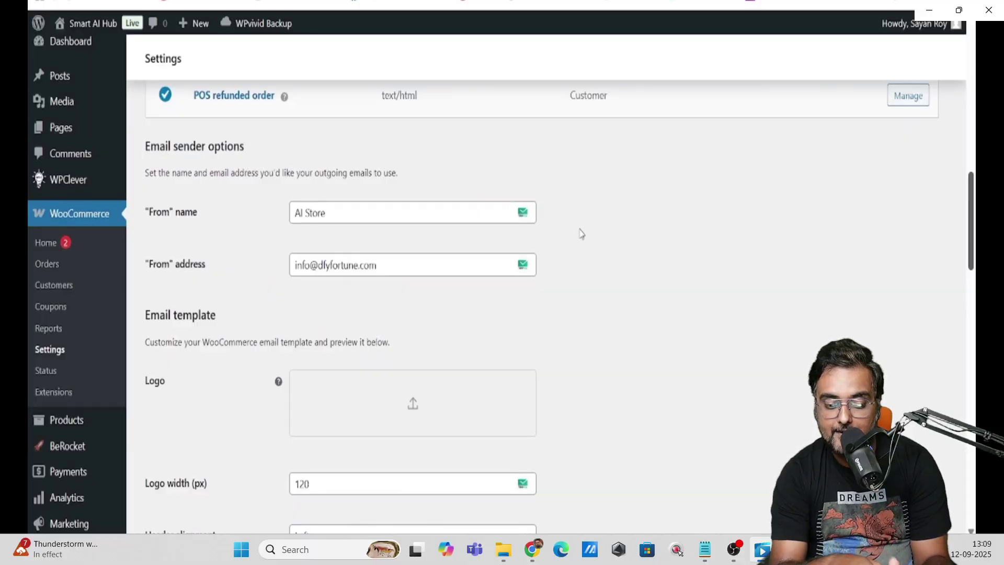
Replace the sender From address with a new info@ address and save the email settings.
{"action": "left_click_drag", "start_coordinate": [418, 263], "coordinate": [289, 277]}
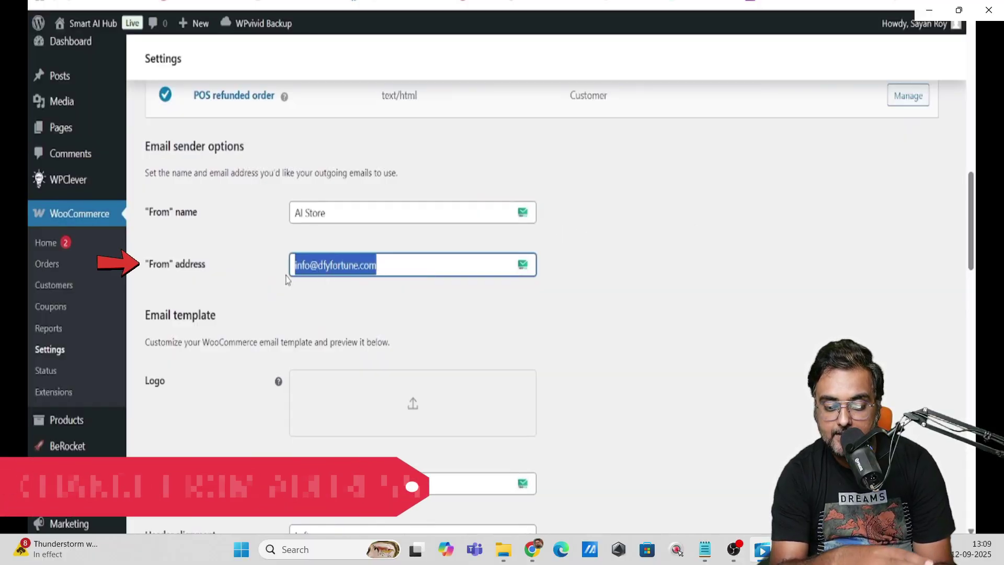
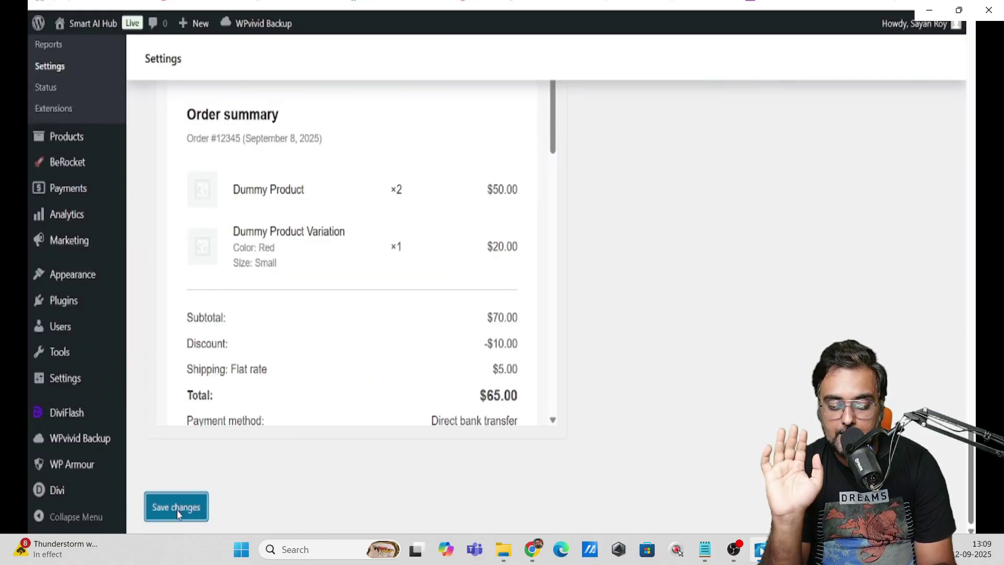
{"action": "left_click", "coordinate": [177, 507]}
{"action": "mouse_move", "coordinate": [78, 23]}
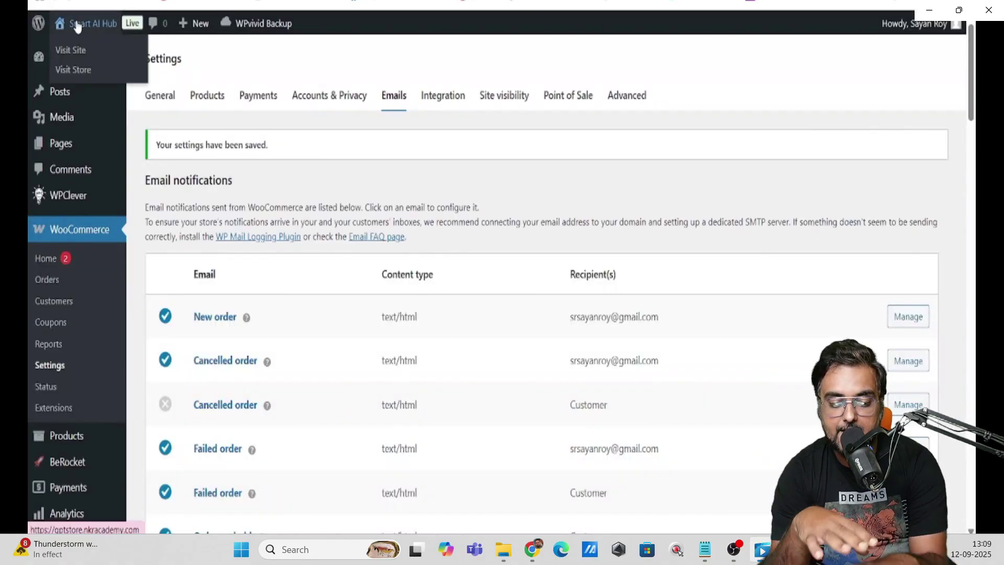
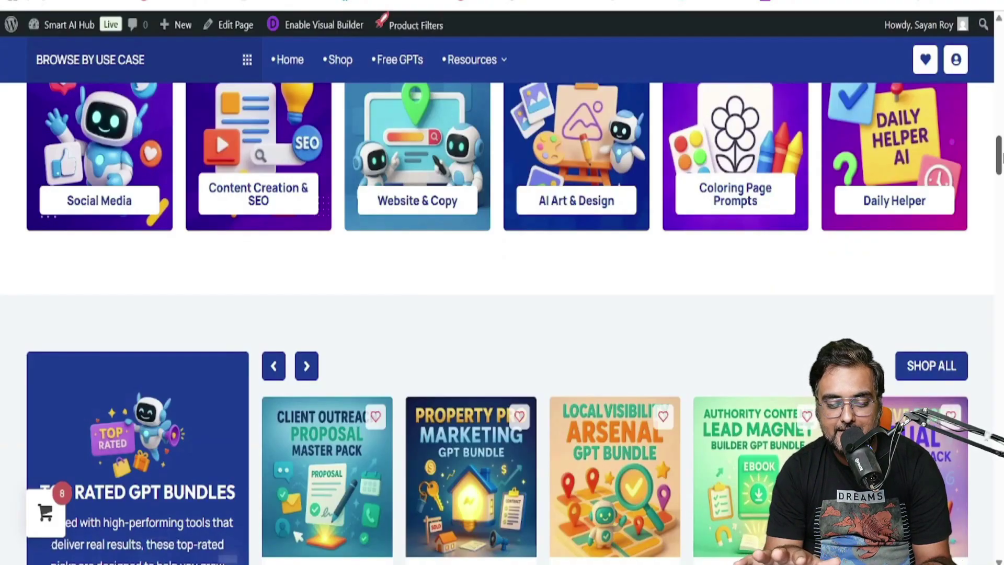
Go to the Shop page and bring up the Free GPTs product listing.
{"action": "scroll", "coordinate": [527, 135], "scroll_direction": "down", "scroll_amount": 15}
{"action": "scroll", "coordinate": [527, 135], "scroll_direction": "up", "scroll_amount": 20}
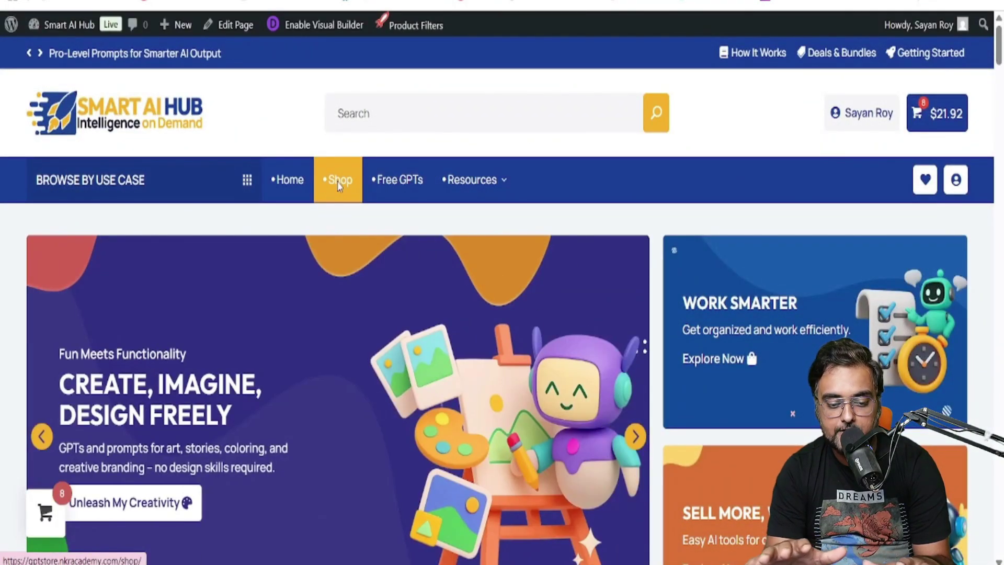
{"action": "left_click", "coordinate": [339, 187]}
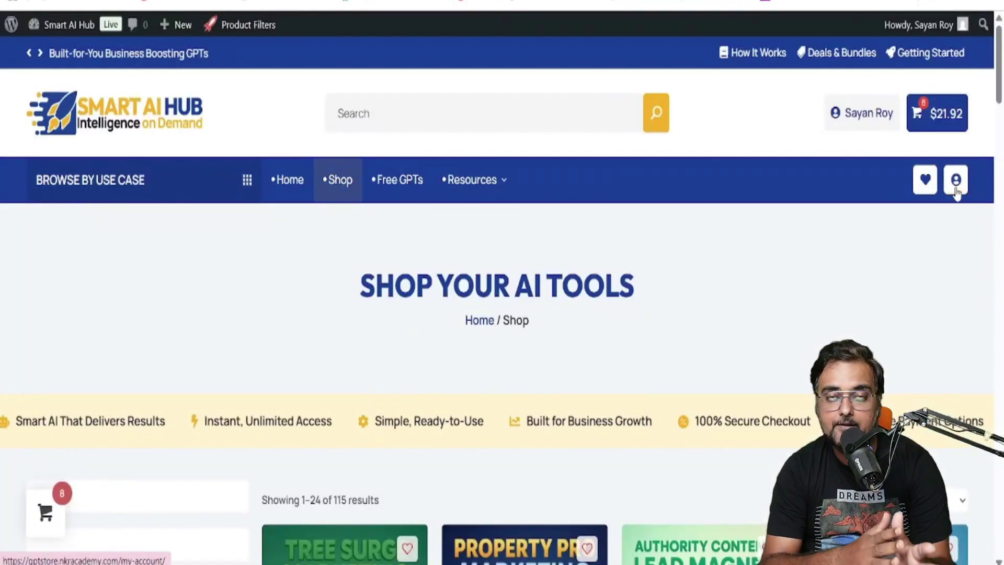
{"action": "scroll", "coordinate": [502, 314], "scroll_direction": "down", "scroll_amount": 12}
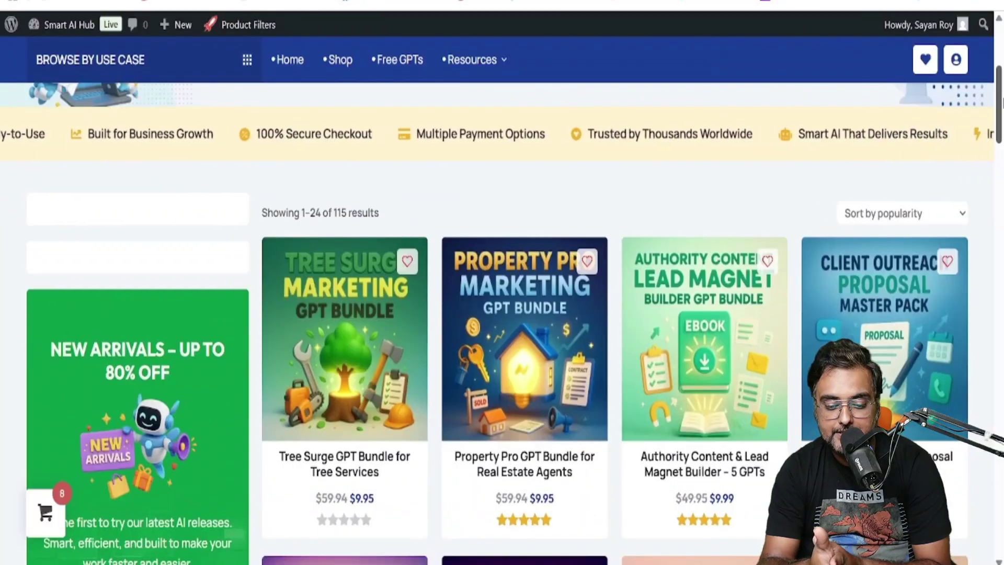
{"action": "scroll", "coordinate": [501, 313], "scroll_direction": "down", "scroll_amount": 15}
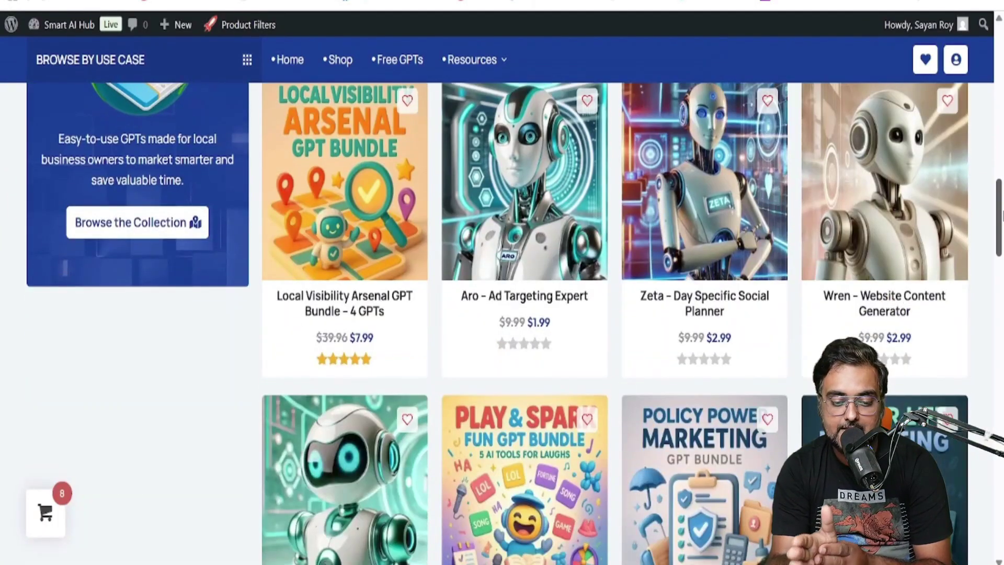
{"action": "scroll", "coordinate": [407, 190], "scroll_direction": "up", "scroll_amount": 20}
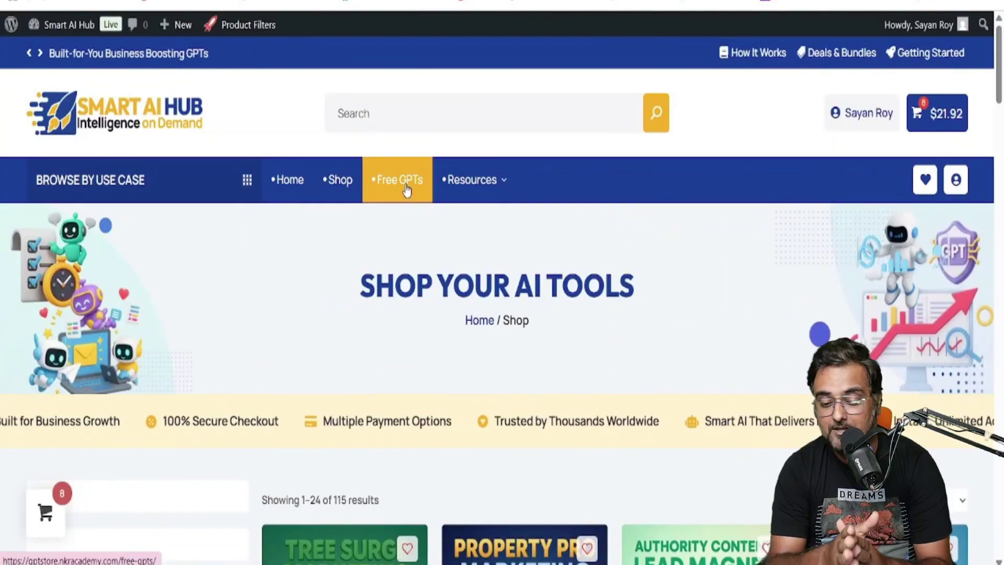
{"action": "left_click", "coordinate": [406, 189]}
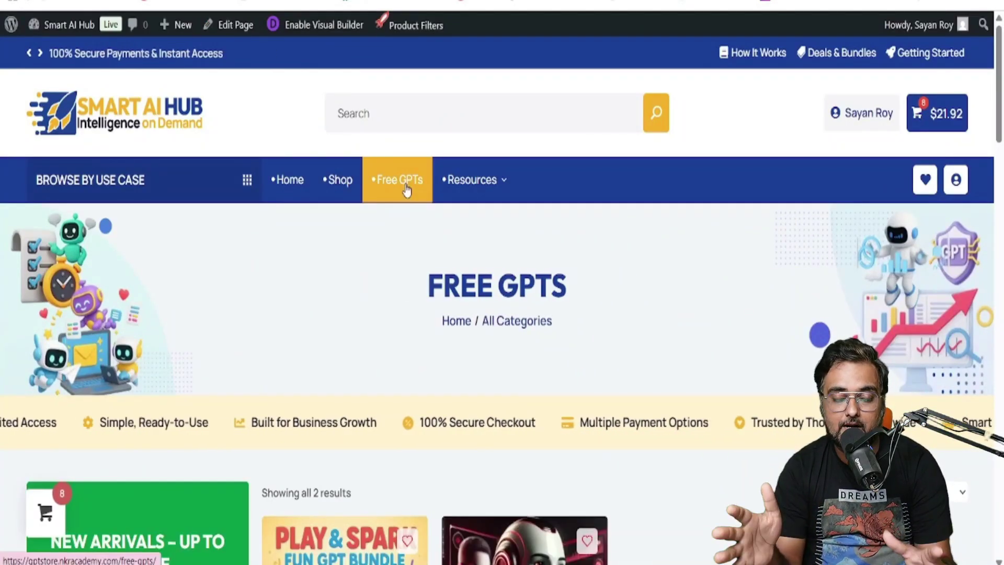
Open the Jax – Review Response Generator product and scroll through its FREE product page.
{"action": "scroll", "coordinate": [1001, 196], "scroll_direction": "down", "scroll_amount": 8}
{"action": "left_click_drag", "start_coordinate": [1002, 196], "coordinate": [1001, 170]}
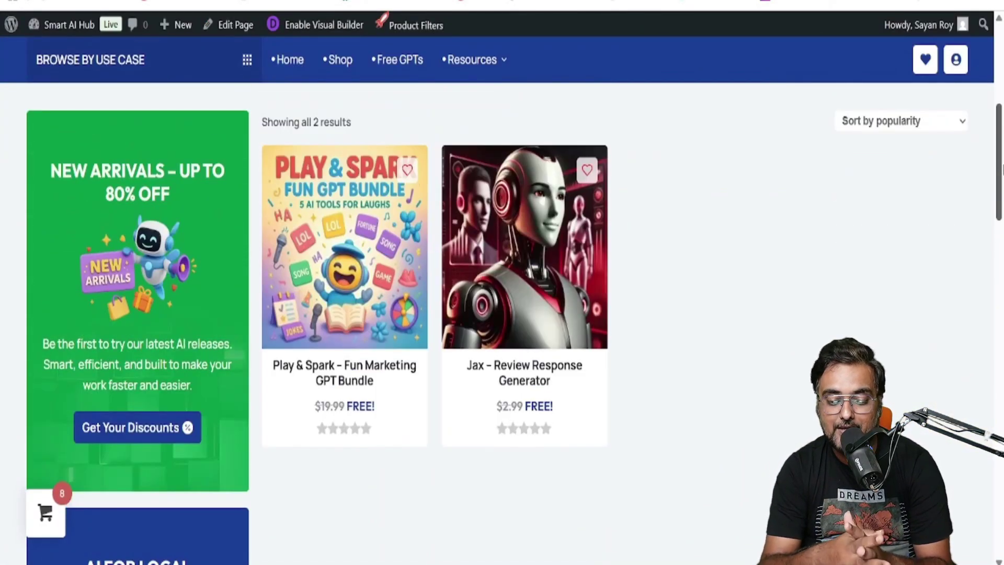
{"action": "left_click", "coordinate": [520, 297]}
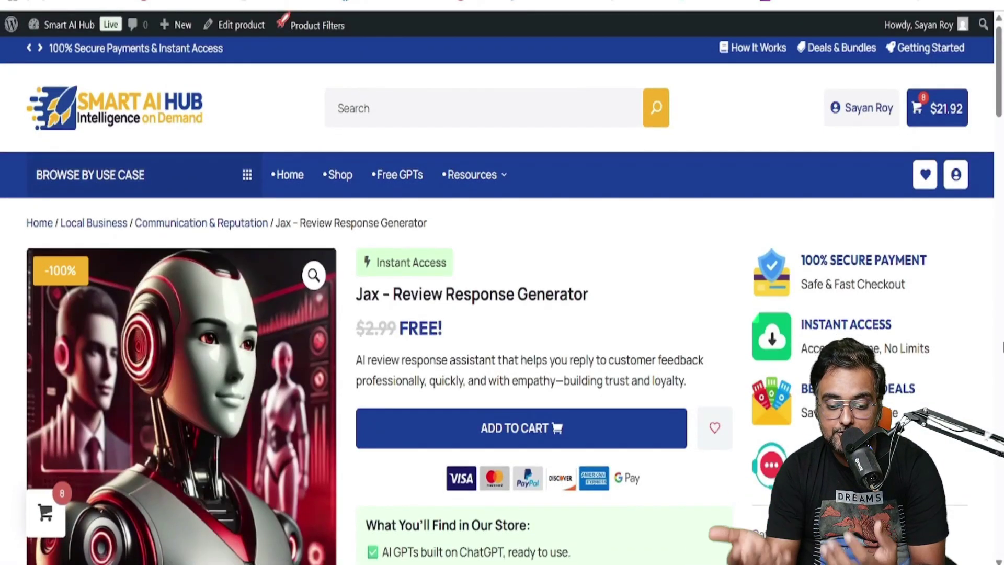
{"action": "scroll", "coordinate": [1002, 290], "scroll_direction": "down", "scroll_amount": 8}
{"action": "scroll", "coordinate": [1001, 170], "scroll_direction": "down", "scroll_amount": 20}
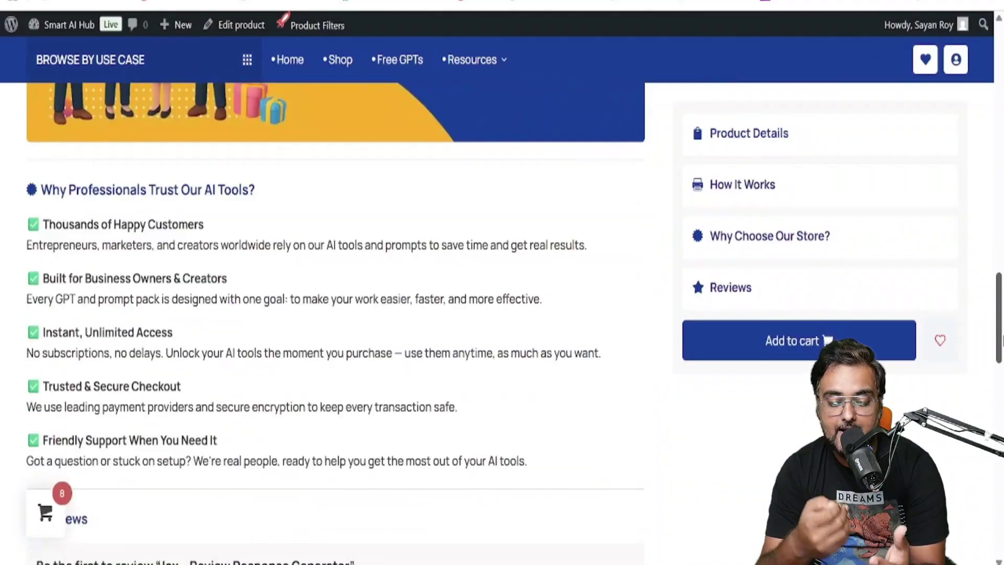
{"action": "scroll", "coordinate": [418, 307], "scroll_direction": "up", "scroll_amount": 2}
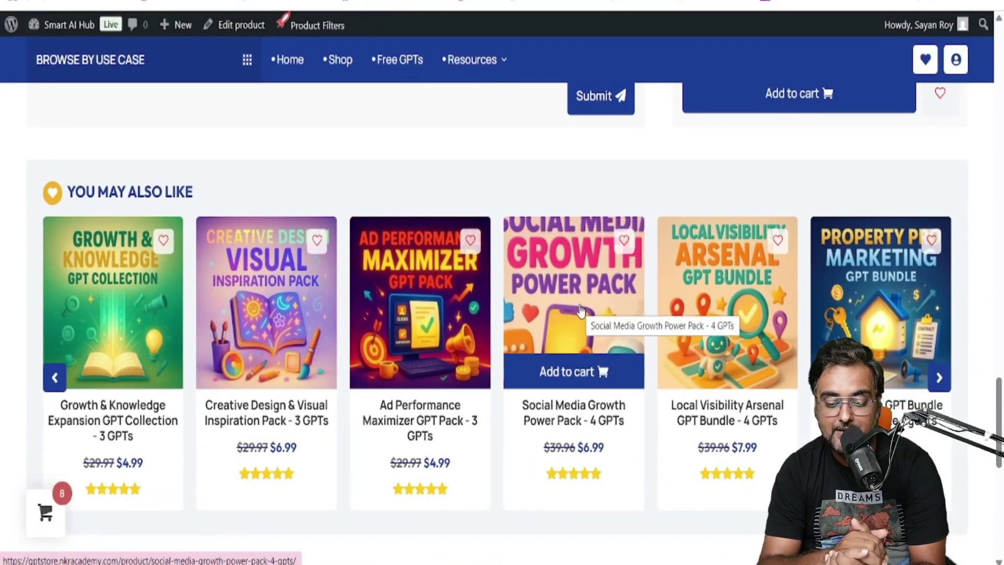
{"action": "scroll", "coordinate": [523, 262], "scroll_direction": "up", "scroll_amount": 20}
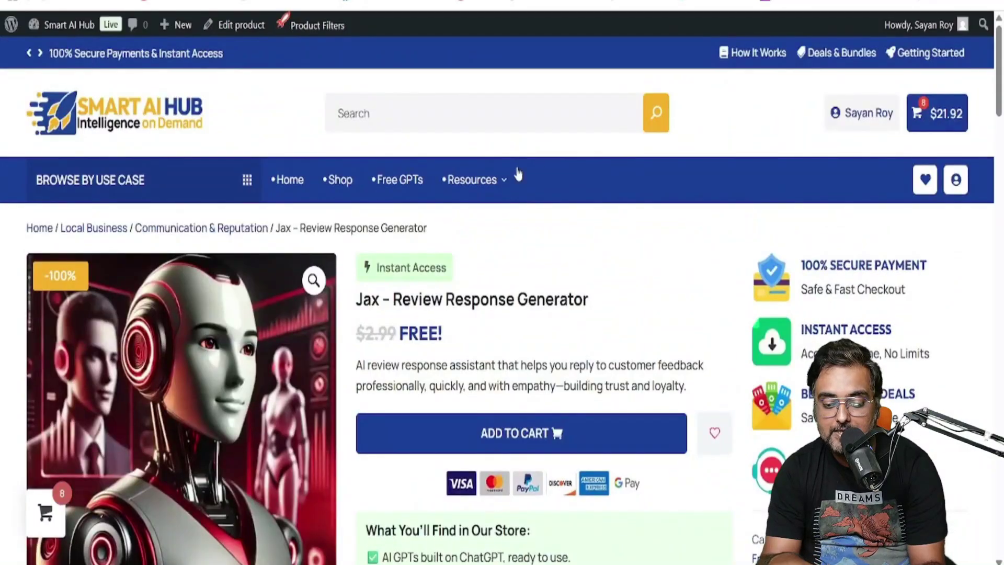
View the About Us page, then the How It Works page, from the Resources menu.
{"action": "mouse_move", "coordinate": [473, 179]}
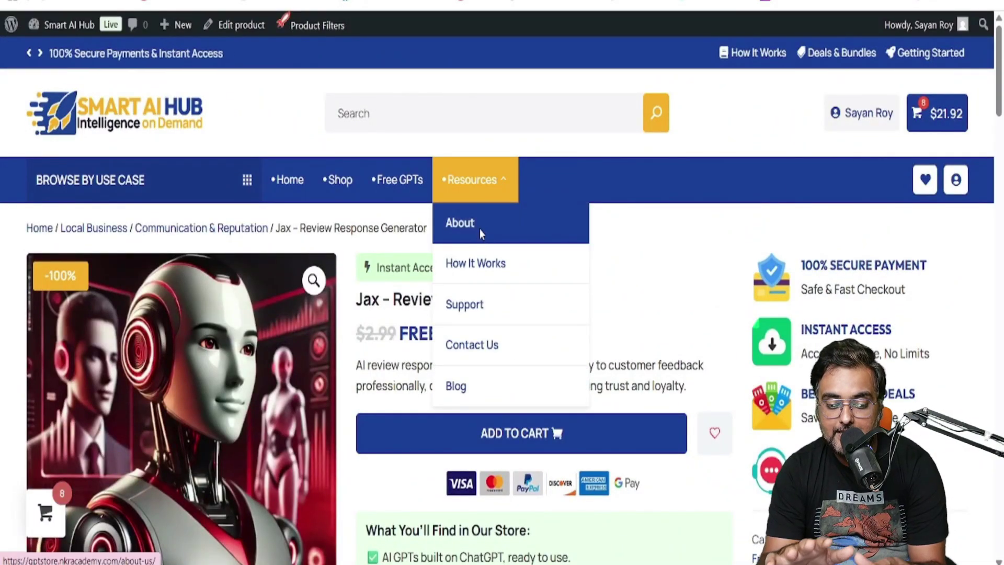
{"action": "left_click", "coordinate": [480, 230]}
{"action": "scroll", "coordinate": [479, 230], "scroll_direction": "down", "scroll_amount": 8}
{"action": "scroll", "coordinate": [479, 230], "scroll_direction": "down", "scroll_amount": 10}
{"action": "scroll", "coordinate": [479, 230], "scroll_direction": "up", "scroll_amount": 20}
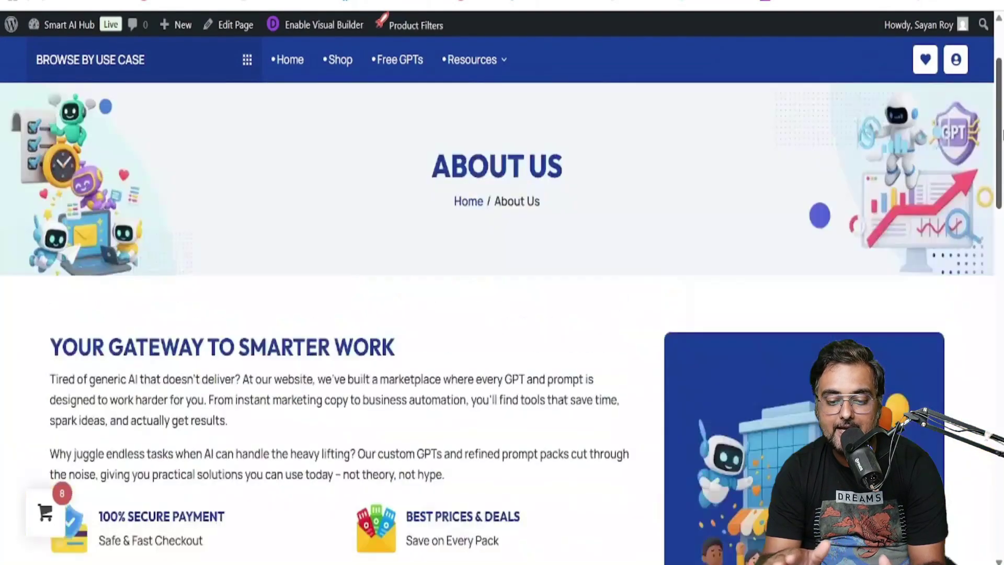
{"action": "mouse_move", "coordinate": [473, 179]}
{"action": "left_click", "coordinate": [481, 264]}
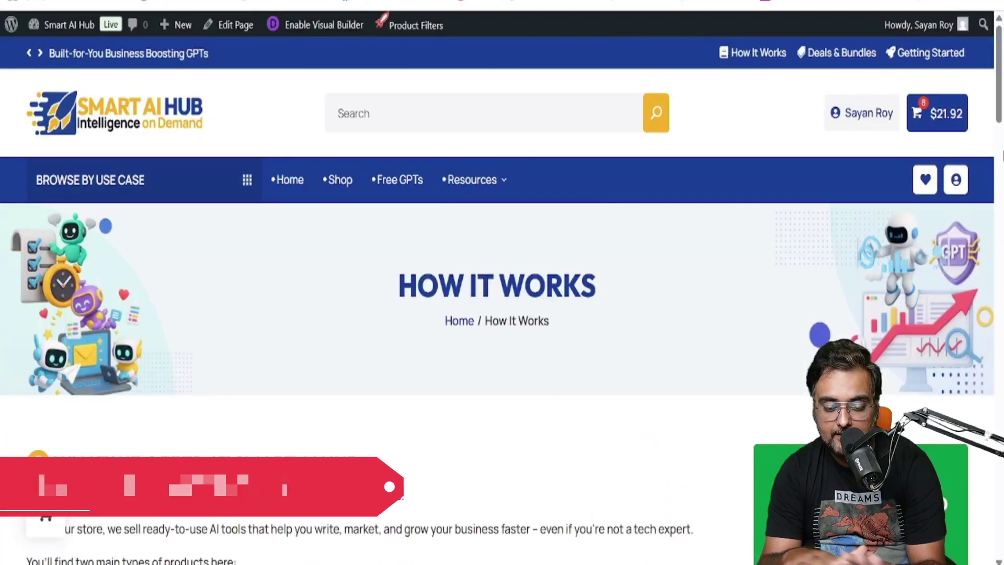
{"action": "scroll", "coordinate": [479, 261], "scroll_direction": "down", "scroll_amount": 10}
{"action": "scroll", "coordinate": [596, 151], "scroll_direction": "up", "scroll_amount": 10}
Open the Support page and scroll through its FAQs.
{"action": "mouse_move", "coordinate": [473, 179]}
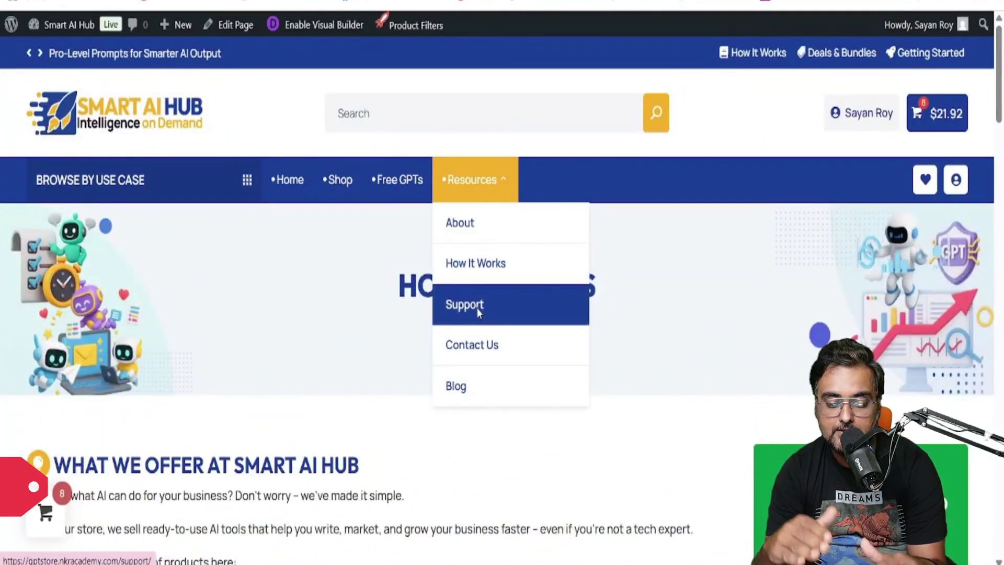
{"action": "left_click", "coordinate": [470, 309]}
{"action": "scroll", "coordinate": [470, 308], "scroll_direction": "down", "scroll_amount": 15}
{"action": "scroll", "coordinate": [366, 314], "scroll_direction": "up", "scroll_amount": 15}
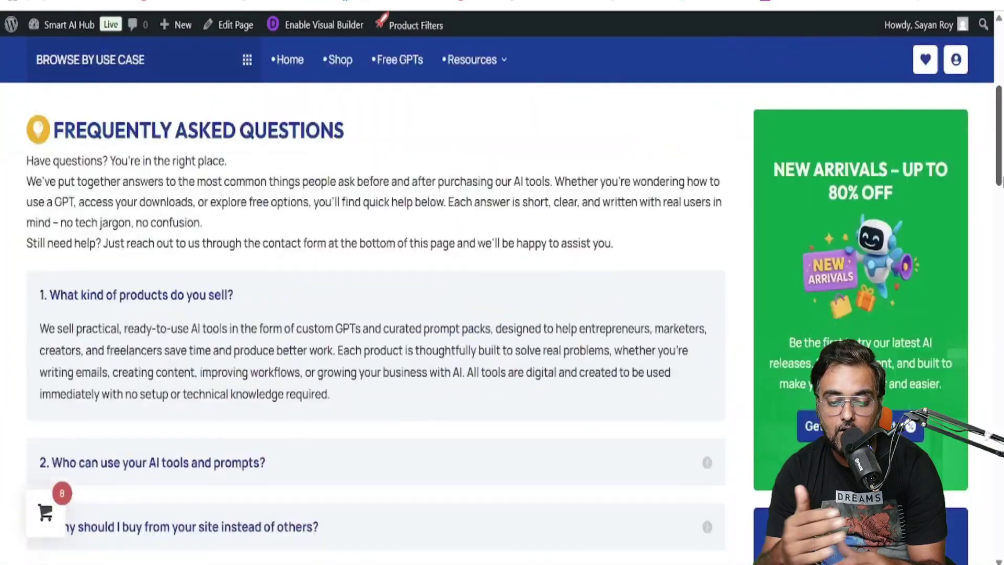
{"action": "scroll", "coordinate": [366, 313], "scroll_direction": "down", "scroll_amount": 1}
{"action": "scroll", "coordinate": [366, 313], "scroll_direction": "down", "scroll_amount": 15}
{"action": "scroll", "coordinate": [609, 228], "scroll_direction": "up", "scroll_amount": 15}
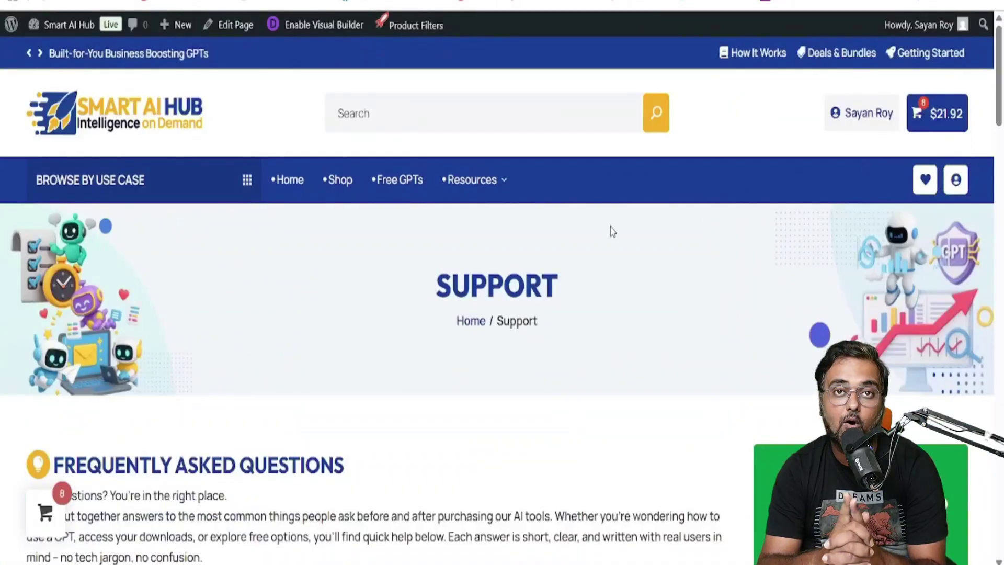
Visit the Contact Us page, then browse the Blog page's AI Tips posts.
{"action": "mouse_move", "coordinate": [473, 180]}
{"action": "left_click", "coordinate": [478, 354]}
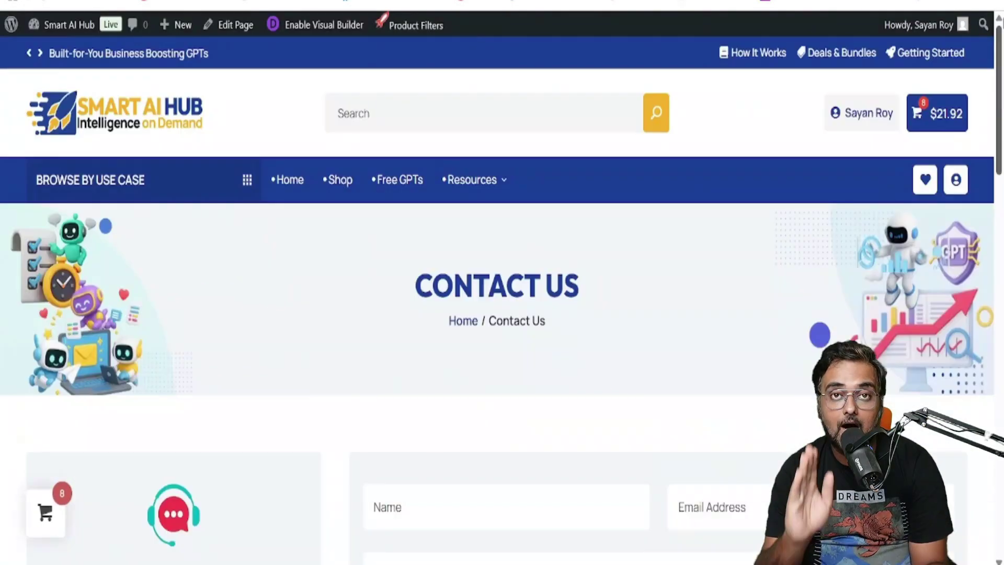
{"action": "mouse_move", "coordinate": [472, 298]}
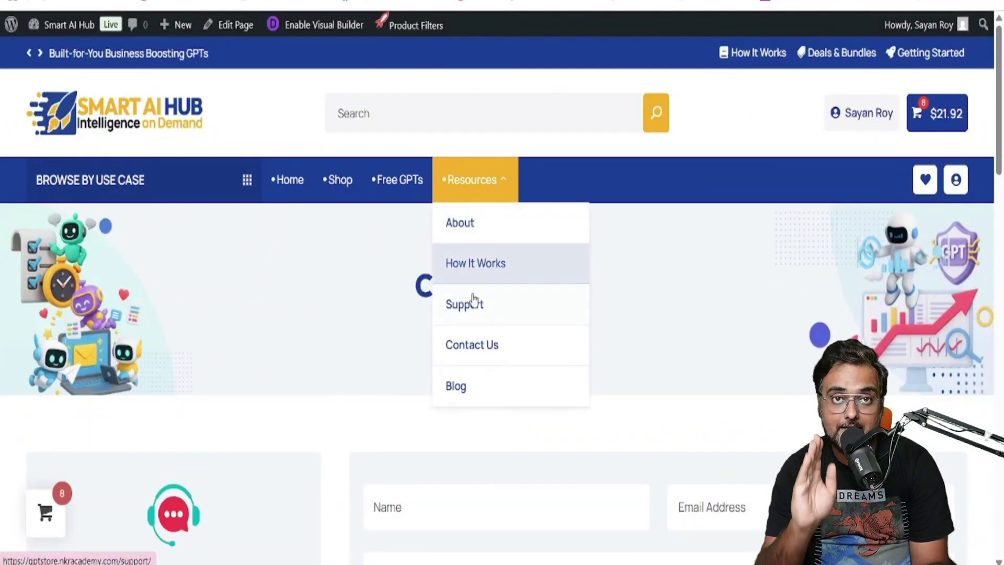
{"action": "left_click", "coordinate": [455, 385]}
{"action": "scroll", "coordinate": [457, 388], "scroll_direction": "down", "scroll_amount": 15}
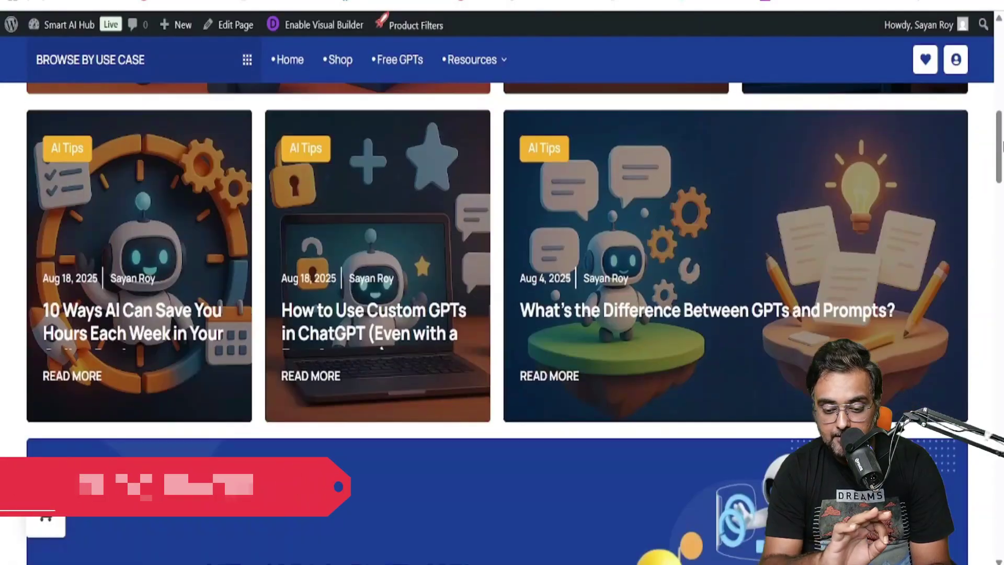
{"action": "scroll", "coordinate": [574, 209], "scroll_direction": "down", "scroll_amount": 10}
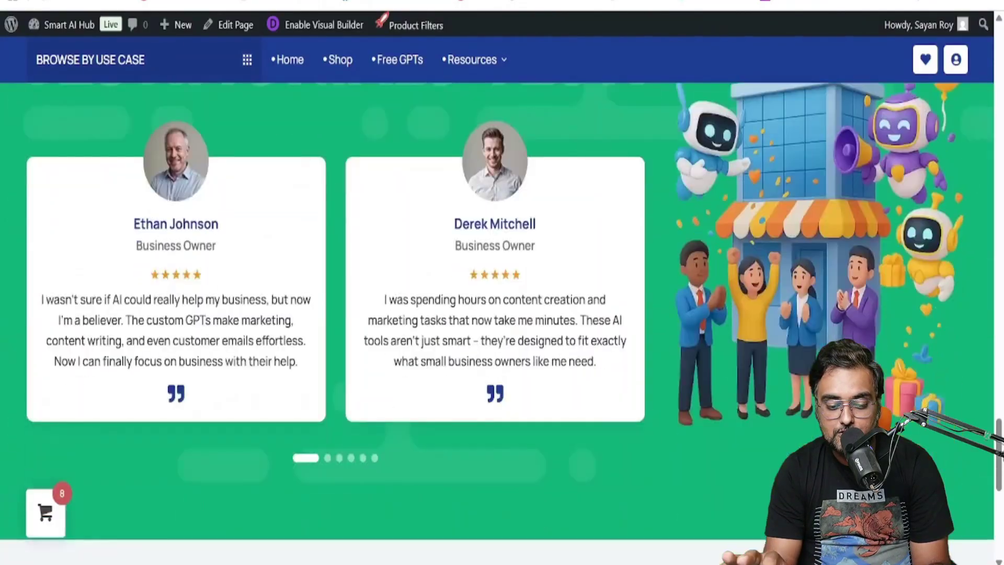
{"action": "scroll", "coordinate": [573, 74], "scroll_direction": "up", "scroll_amount": 20}
Go to the WordPress admin dashboard and review the list of all site pages.
{"action": "mouse_move", "coordinate": [68, 24]}
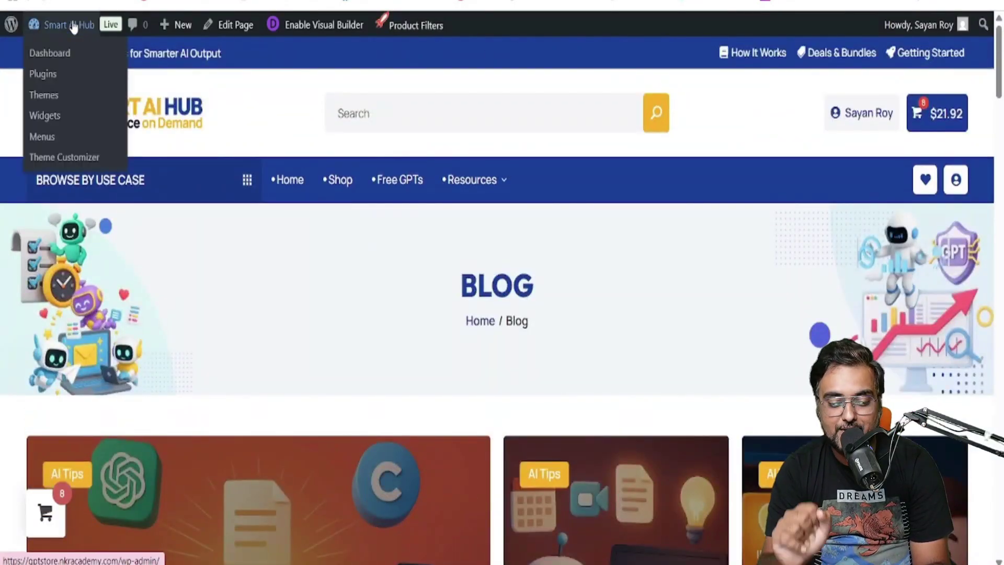
{"action": "left_click", "coordinate": [50, 54]}
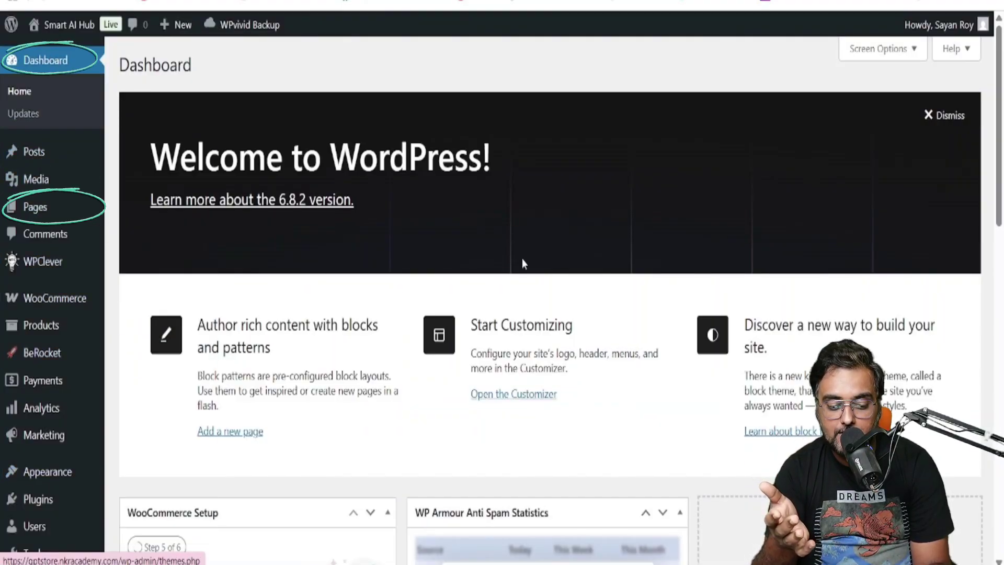
{"action": "mouse_move", "coordinate": [37, 207]}
{"action": "left_click", "coordinate": [130, 208]}
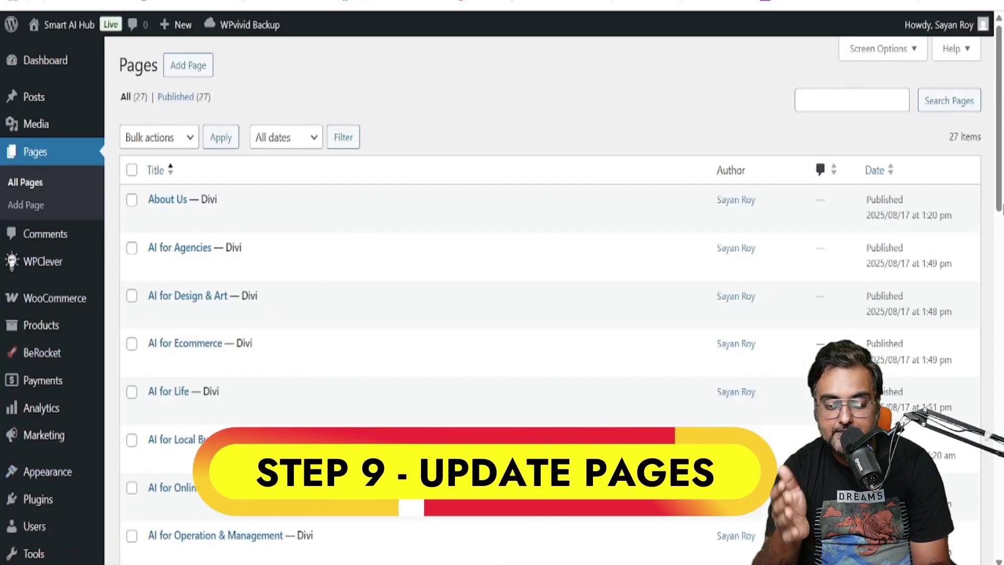
{"action": "scroll", "coordinate": [549, 298], "scroll_direction": "down", "scroll_amount": 10}
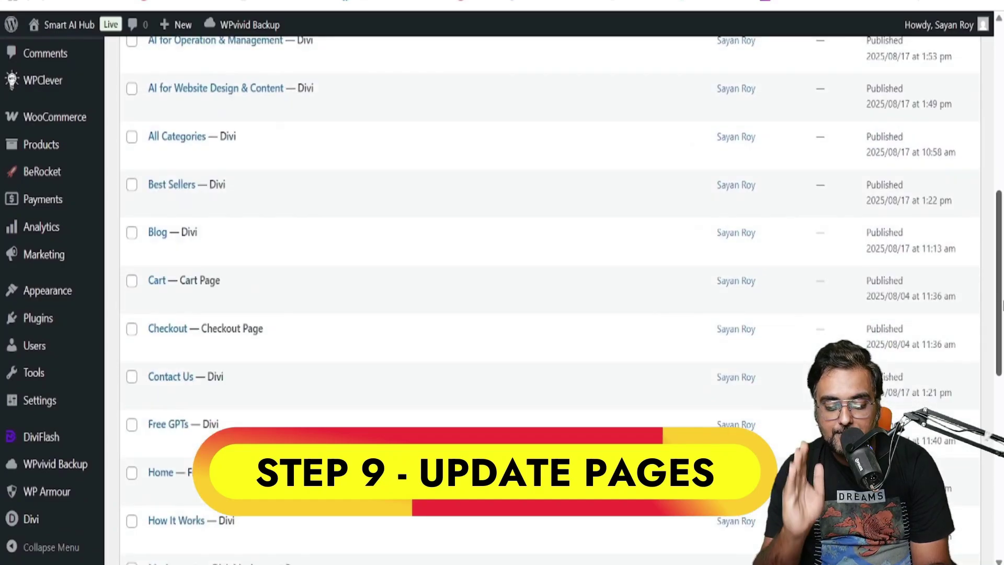
{"action": "scroll", "coordinate": [549, 298], "scroll_direction": "down", "scroll_amount": 8}
{"action": "scroll", "coordinate": [182, 204], "scroll_direction": "up", "scroll_amount": 18}
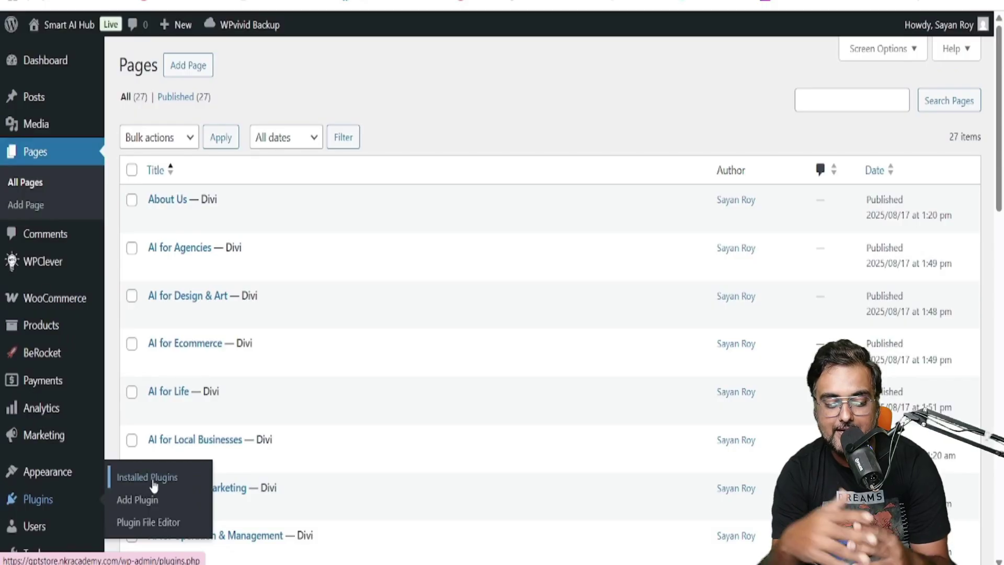
Check the installed plugins, then show All Products with its 115 GPT bundles.
{"action": "left_click", "coordinate": [149, 476]}
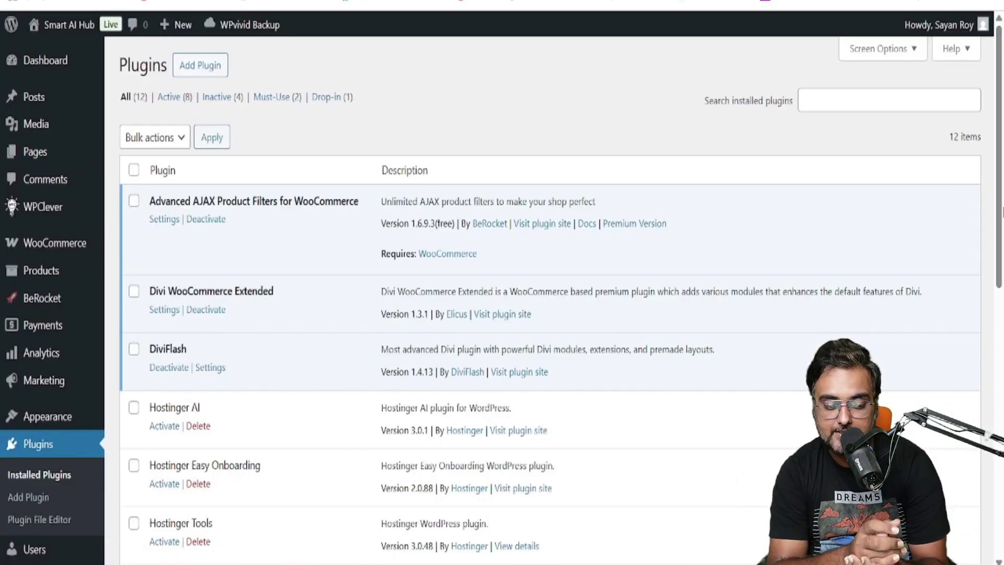
{"action": "mouse_move", "coordinate": [42, 270]}
{"action": "left_click", "coordinate": [146, 272]}
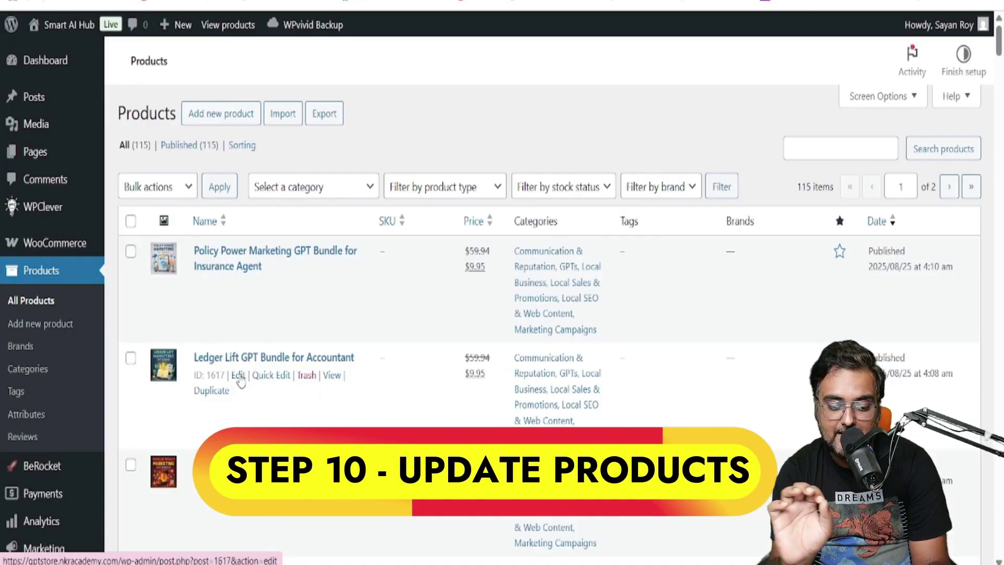
Edit the Ledger Lift GPT Bundle for Accountant and scroll to its downloadable files.
{"action": "left_click", "coordinate": [238, 375]}
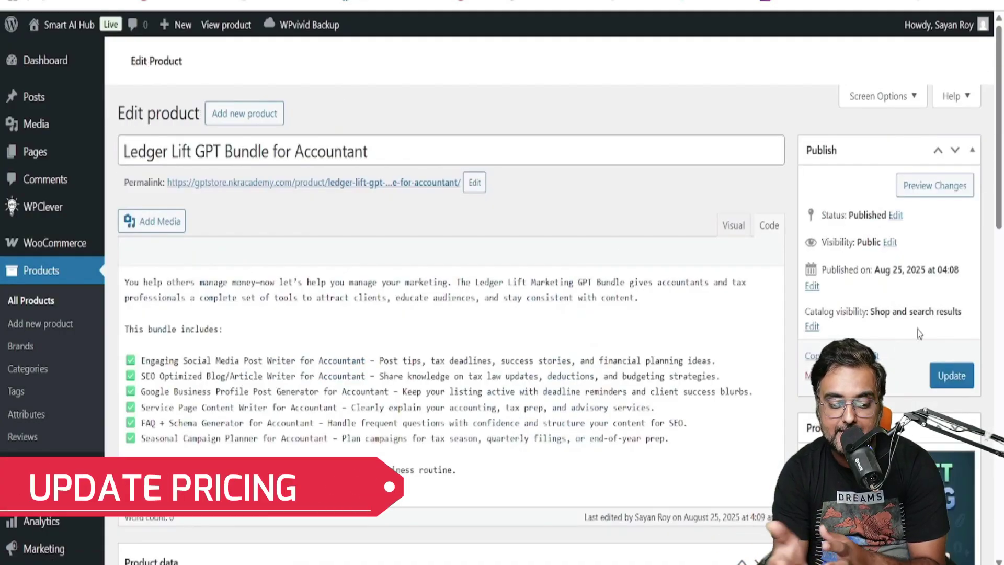
{"action": "scroll", "coordinate": [240, 379], "scroll_direction": "down", "scroll_amount": 10}
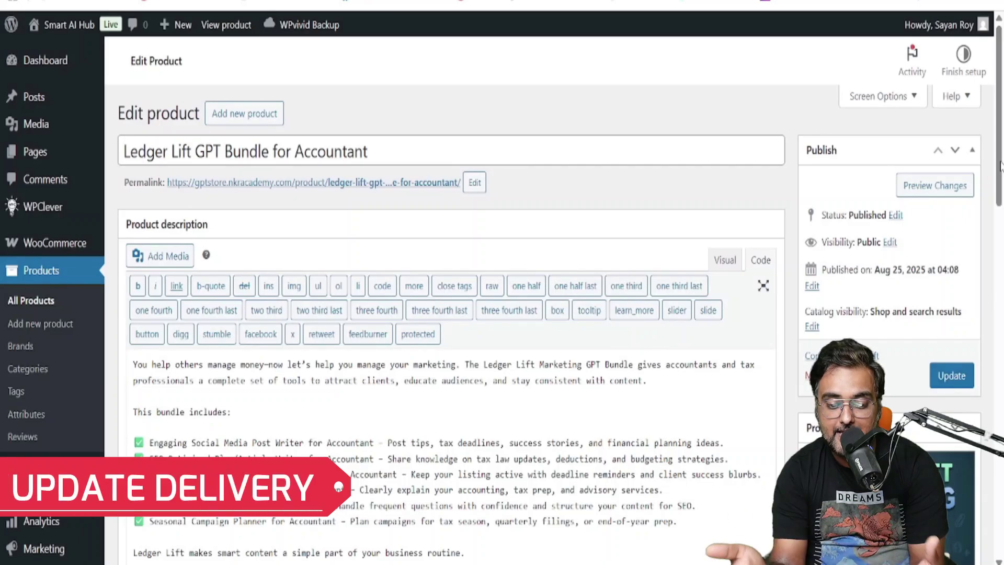
{"action": "scroll", "coordinate": [1003, 290], "scroll_direction": "down", "scroll_amount": 9}
{"action": "scroll", "coordinate": [1002, 314], "scroll_direction": "down", "scroll_amount": 4}
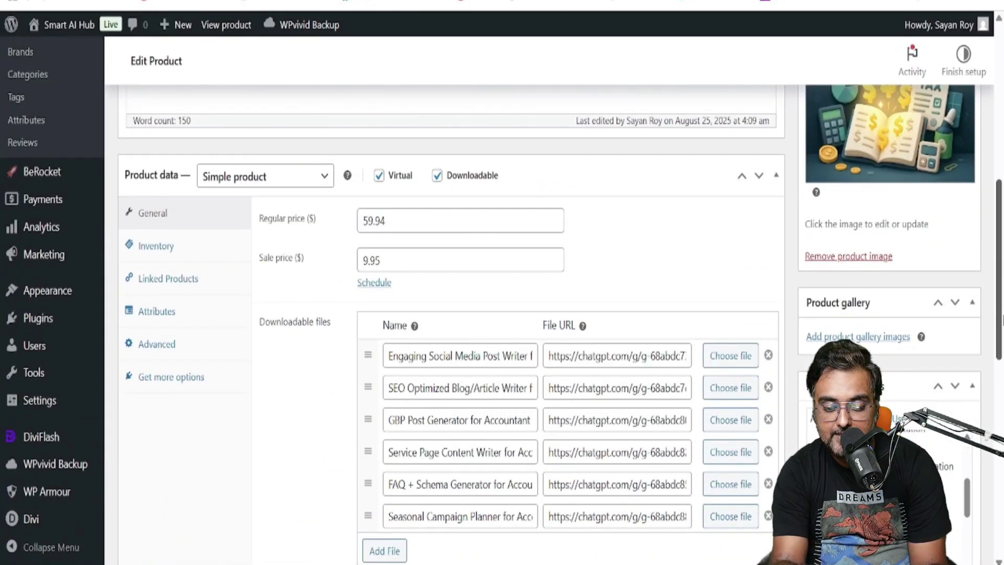
{"action": "scroll", "coordinate": [1003, 314], "scroll_direction": "down", "scroll_amount": 9}
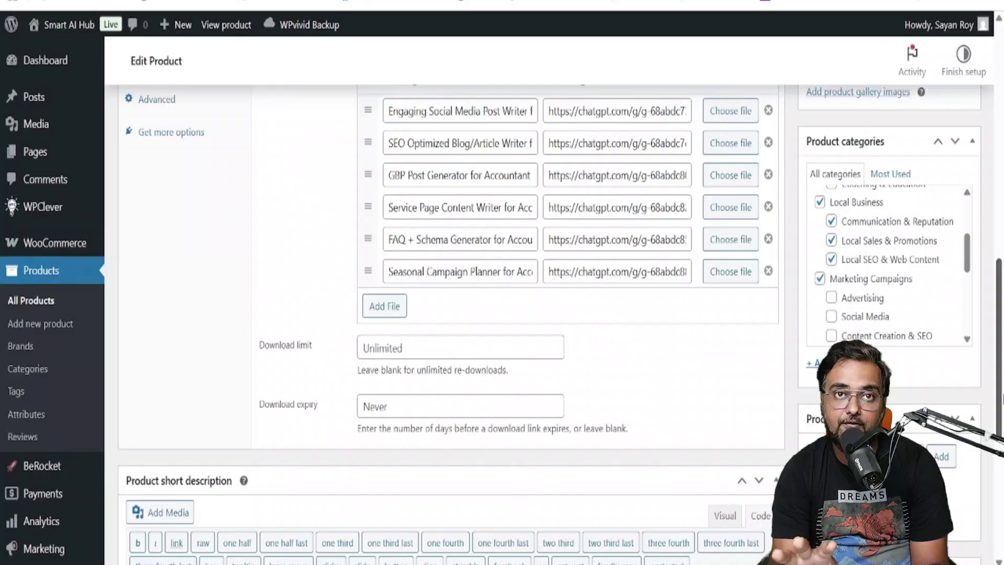
{"action": "scroll", "coordinate": [1002, 349], "scroll_direction": "up", "scroll_amount": 3}
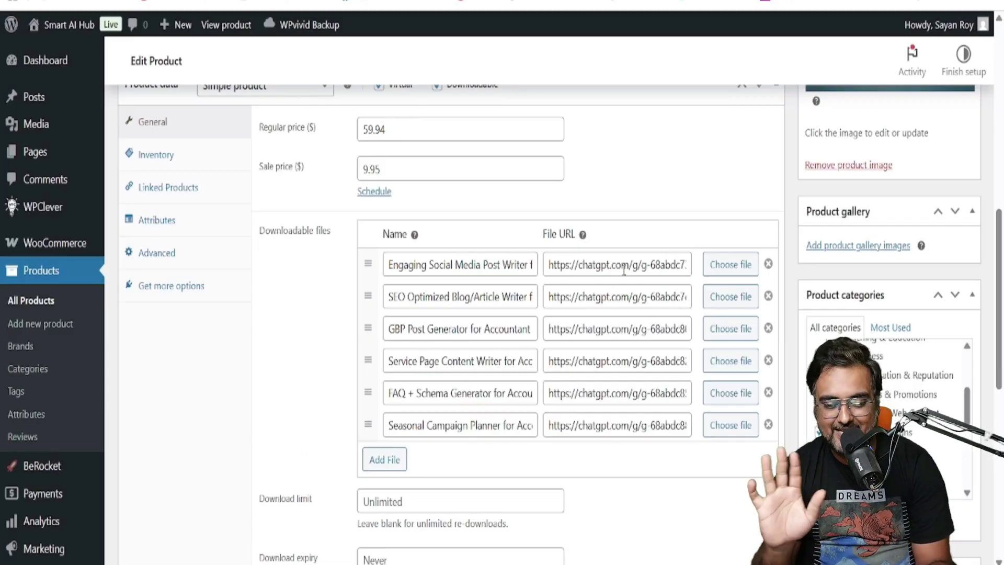
Replace the first File URL with the new GPT link.
{"action": "double_click", "coordinate": [551, 267]}
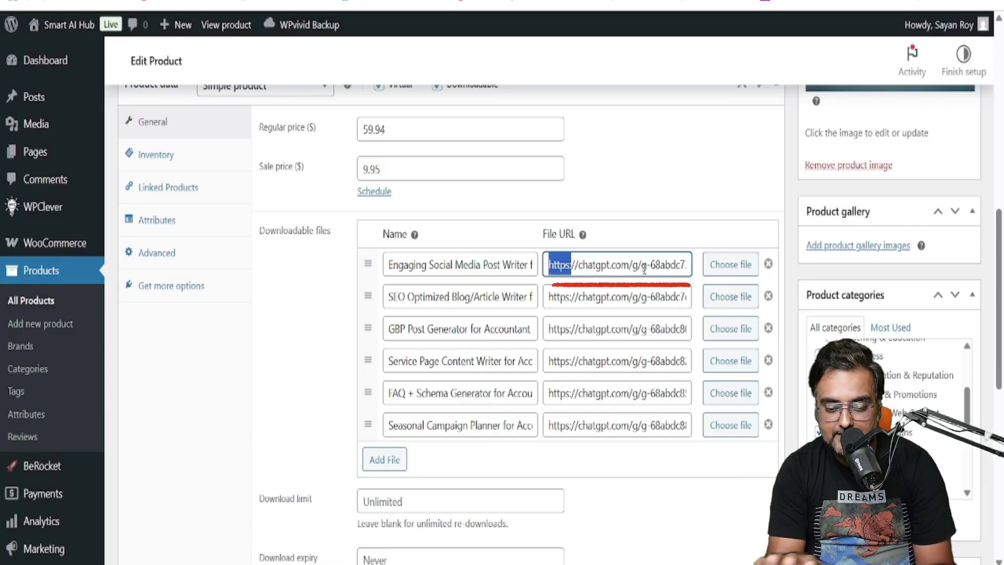
{"action": "key", "text": "ctrl+a"}
{"action": "key", "text": "ctrl+v"}
{"action": "key", "text": "ctrl+a"}
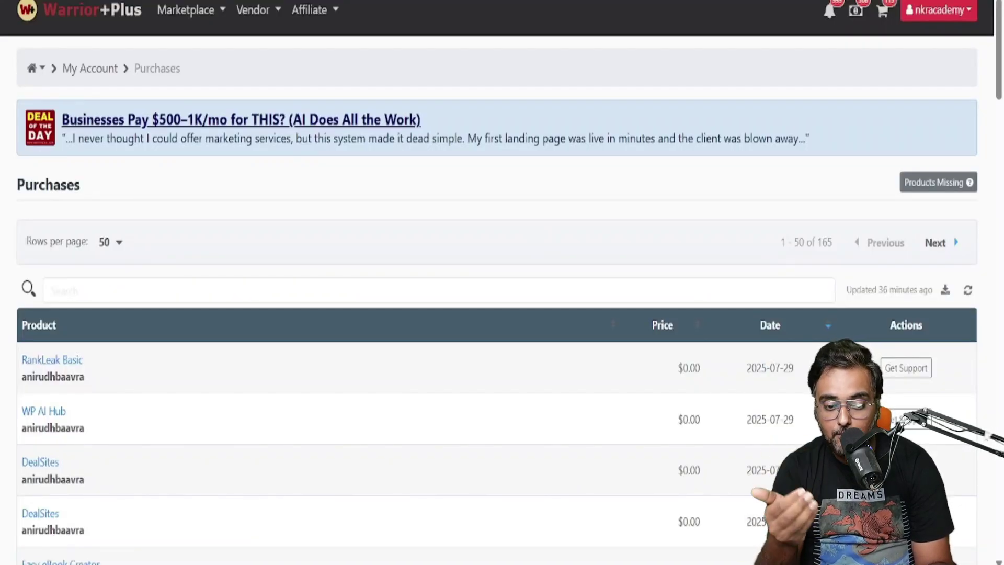
Load chatgpt.com in a new tab and run the 'Generate financial tips to post during tax season' starter.
{"action": "key", "text": "ctrl+t"}
{"action": "type", "text": "chatgpt.com"}
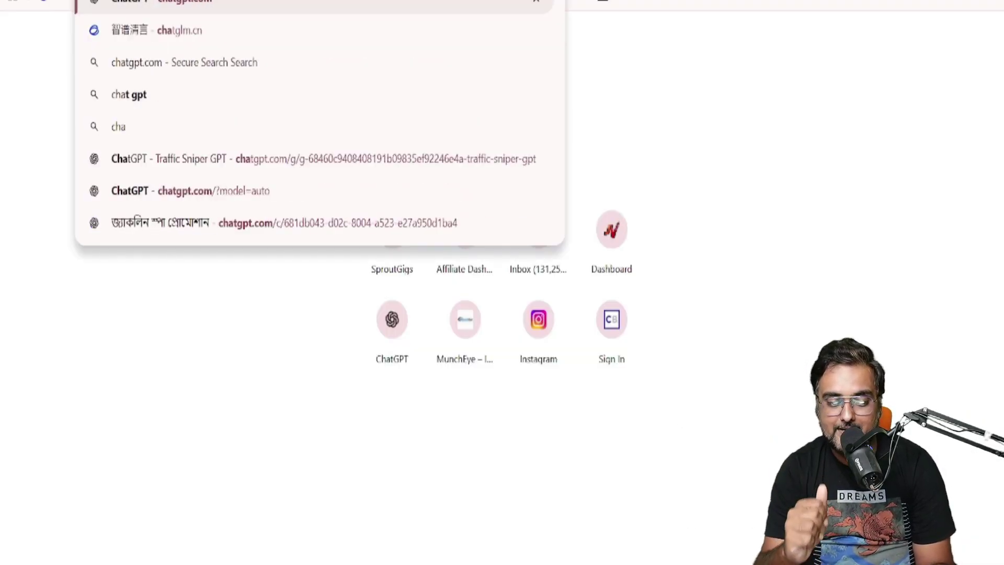
{"action": "key", "text": "Return"}
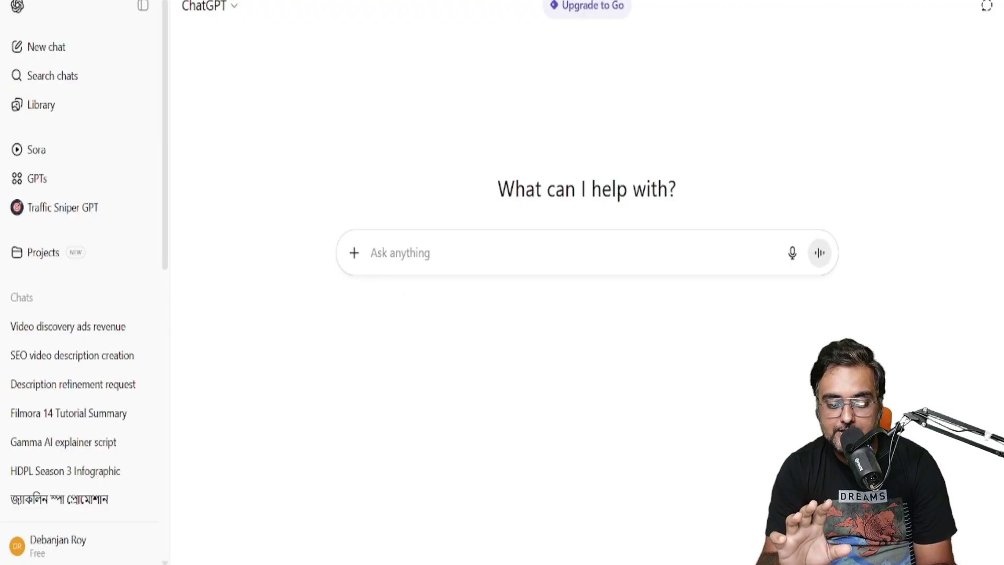
{"action": "left_click", "coordinate": [397, 252]}
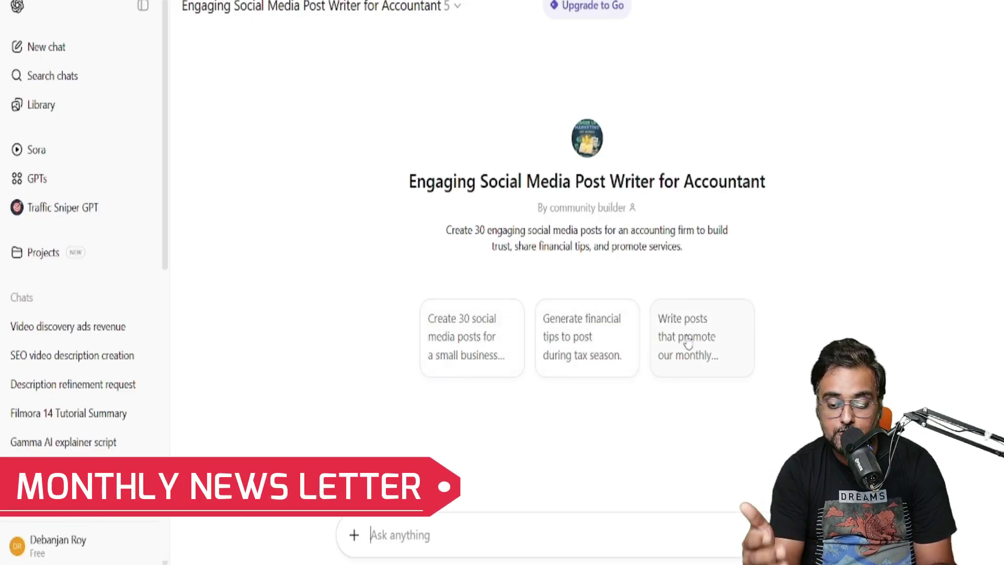
{"action": "left_click", "coordinate": [592, 347]}
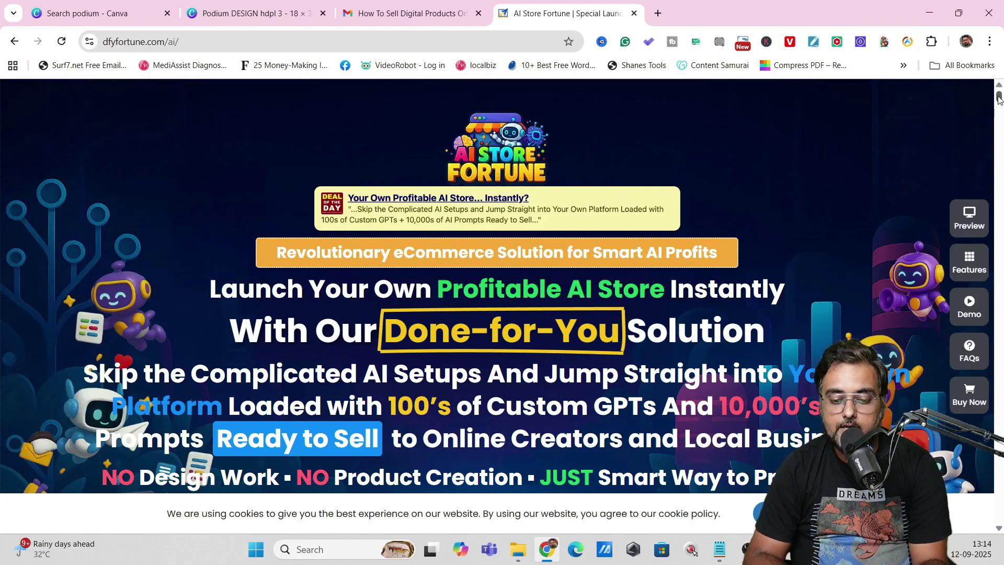
Claim the $10 off offer from the exit popup to reach checkout with coupon AIFORTUNE.
{"action": "left_click_drag", "start_coordinate": [999, 98], "coordinate": [1001, 119]}
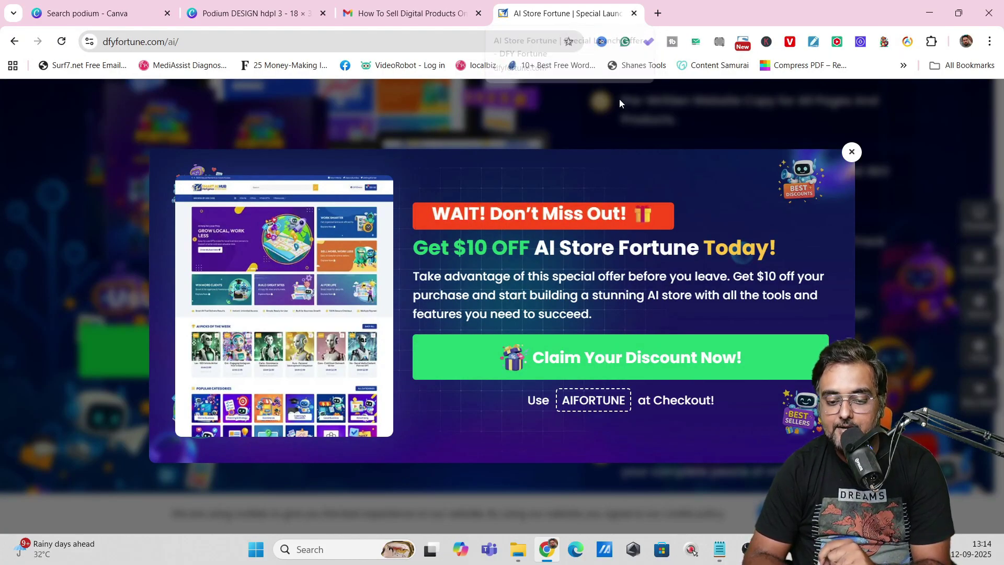
{"action": "left_click_drag", "start_coordinate": [413, 247], "coordinate": [743, 246]}
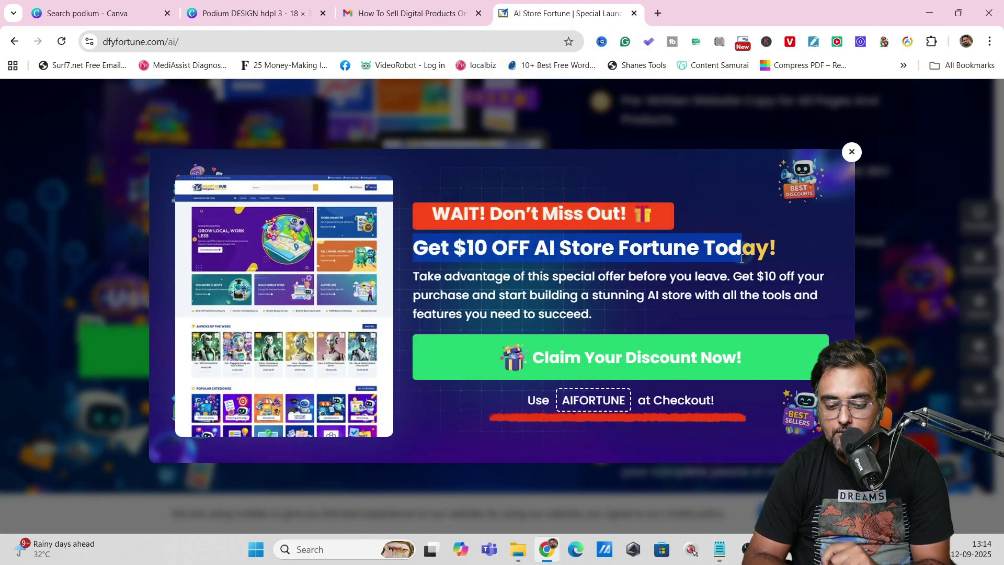
{"action": "left_click", "coordinate": [620, 407]}
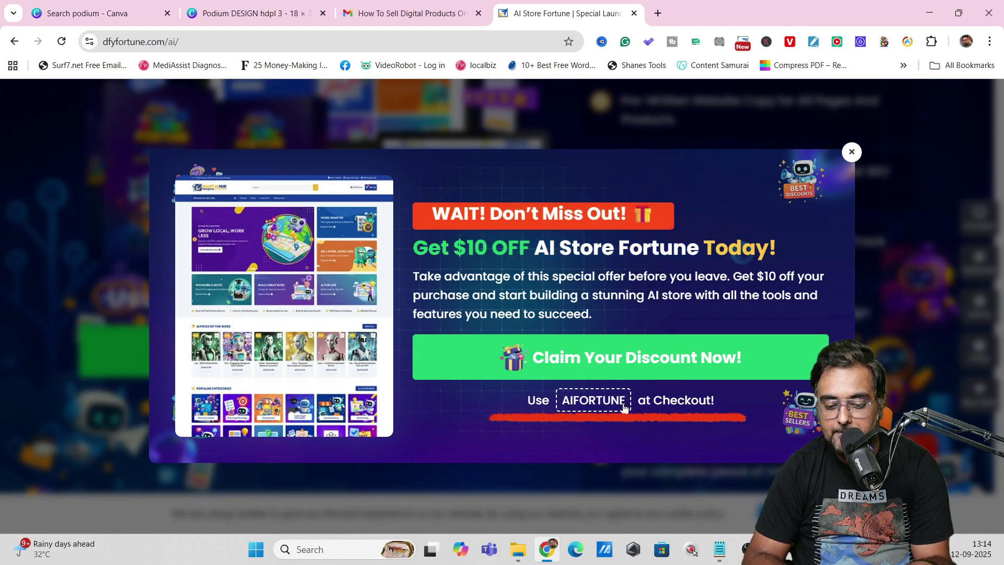
{"action": "left_click", "coordinate": [632, 370]}
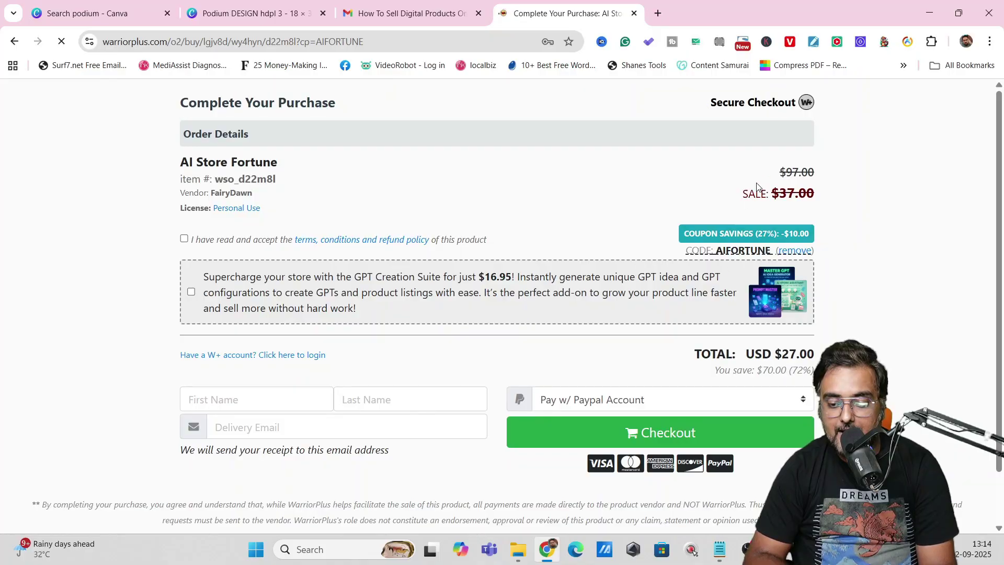
Highlight the $97.00 original price, $37.00 sale price and $27.00 order total.
{"action": "left_click_drag", "start_coordinate": [779, 172], "coordinate": [827, 178]}
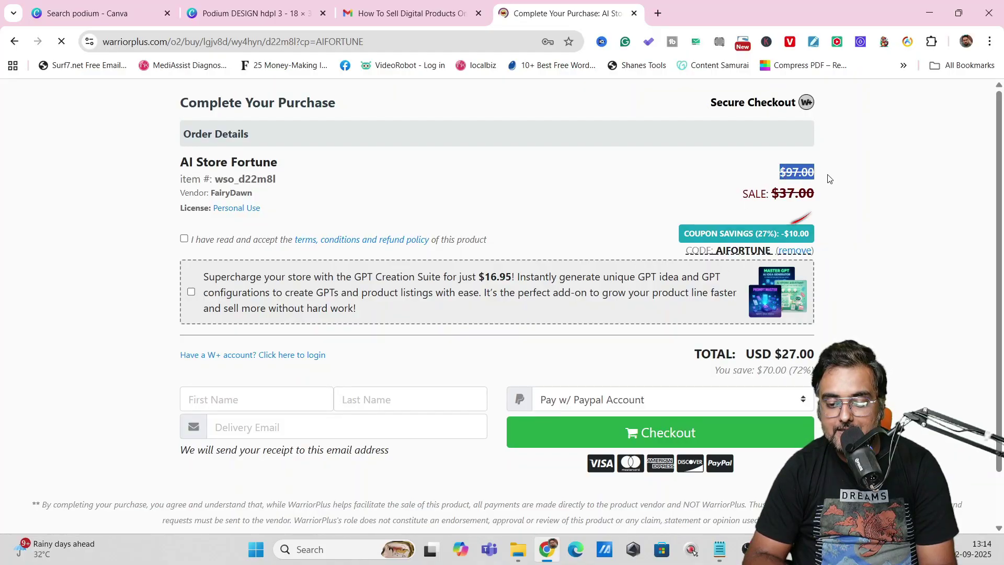
{"action": "left_click", "coordinate": [772, 196]}
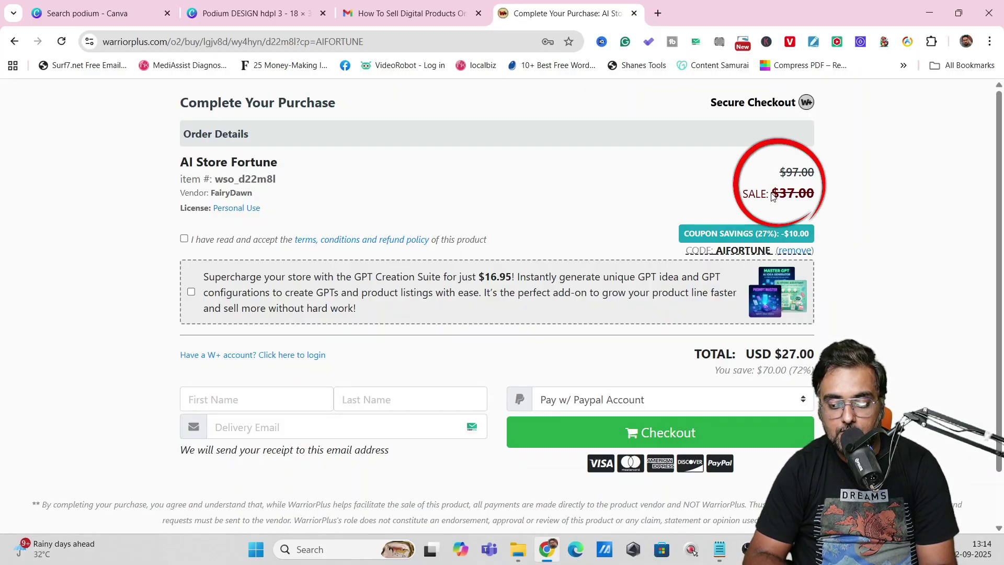
{"action": "left_click_drag", "start_coordinate": [772, 196], "coordinate": [813, 194]}
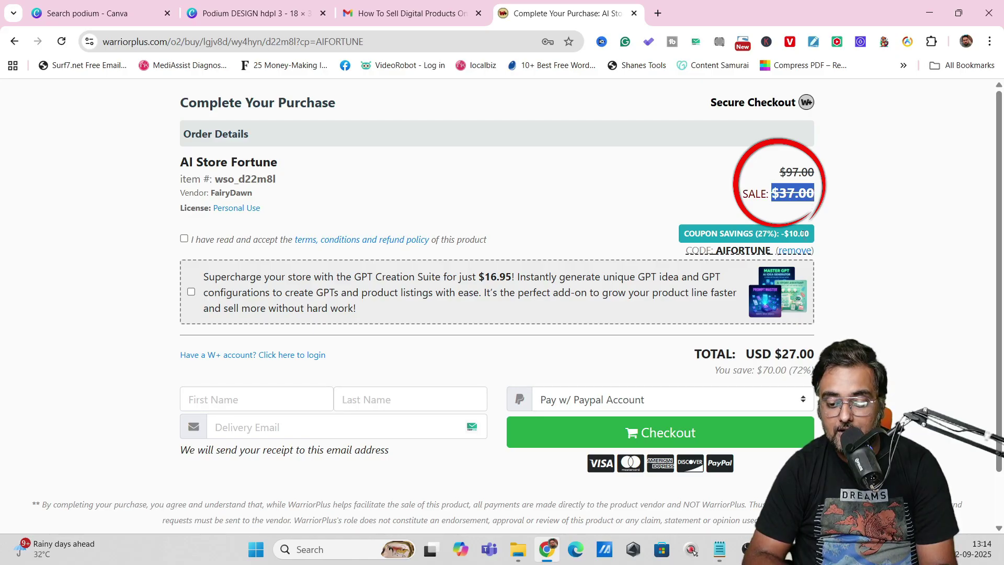
{"action": "left_click_drag", "start_coordinate": [773, 353], "coordinate": [803, 354]}
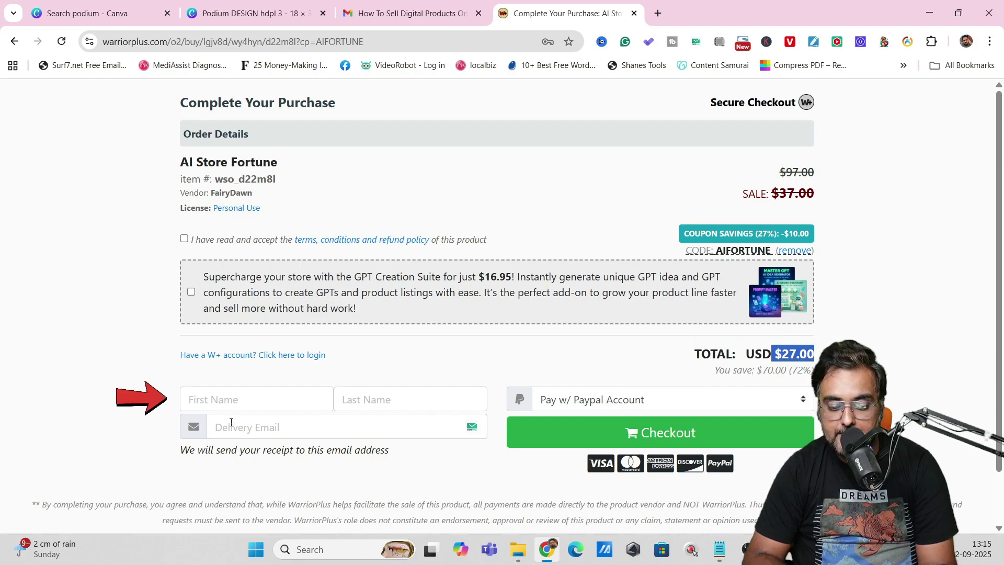
Select First Name, keep PayPal as payment, then return to the AI Store Fortune sales page.
{"action": "left_click", "coordinate": [229, 404]}
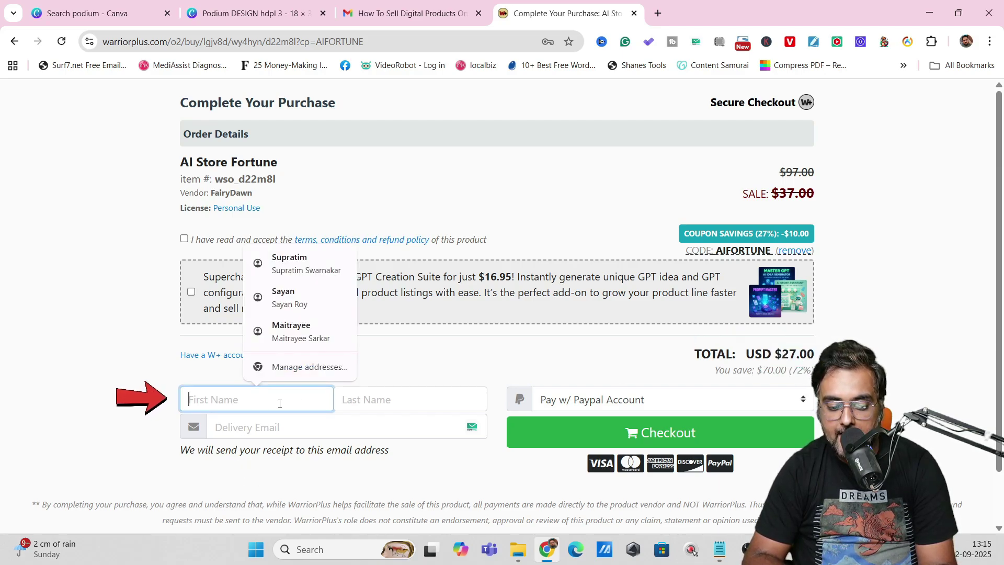
{"action": "left_click", "coordinate": [555, 404]}
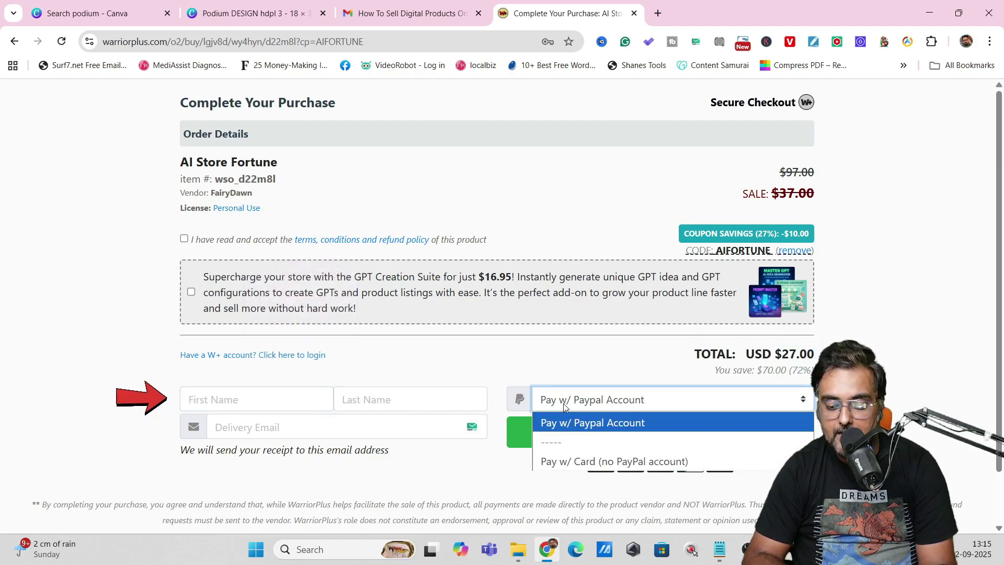
{"action": "left_click", "coordinate": [648, 423]}
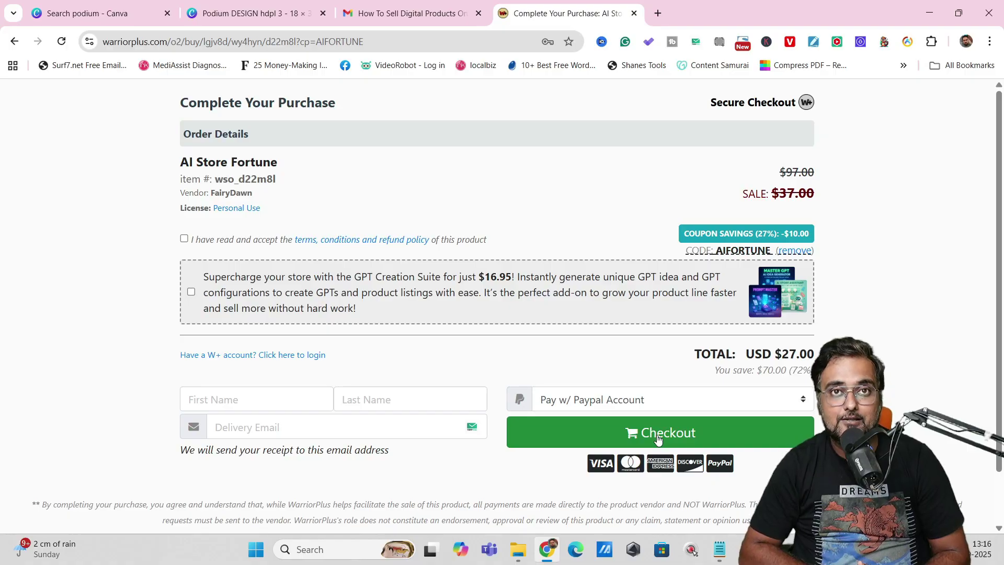
{"action": "left_click", "coordinate": [14, 41]}
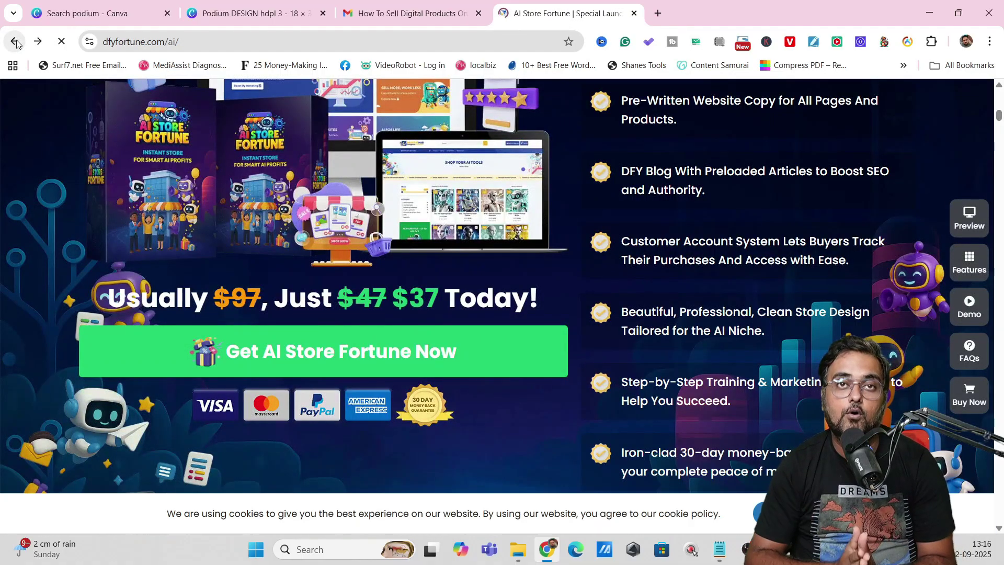